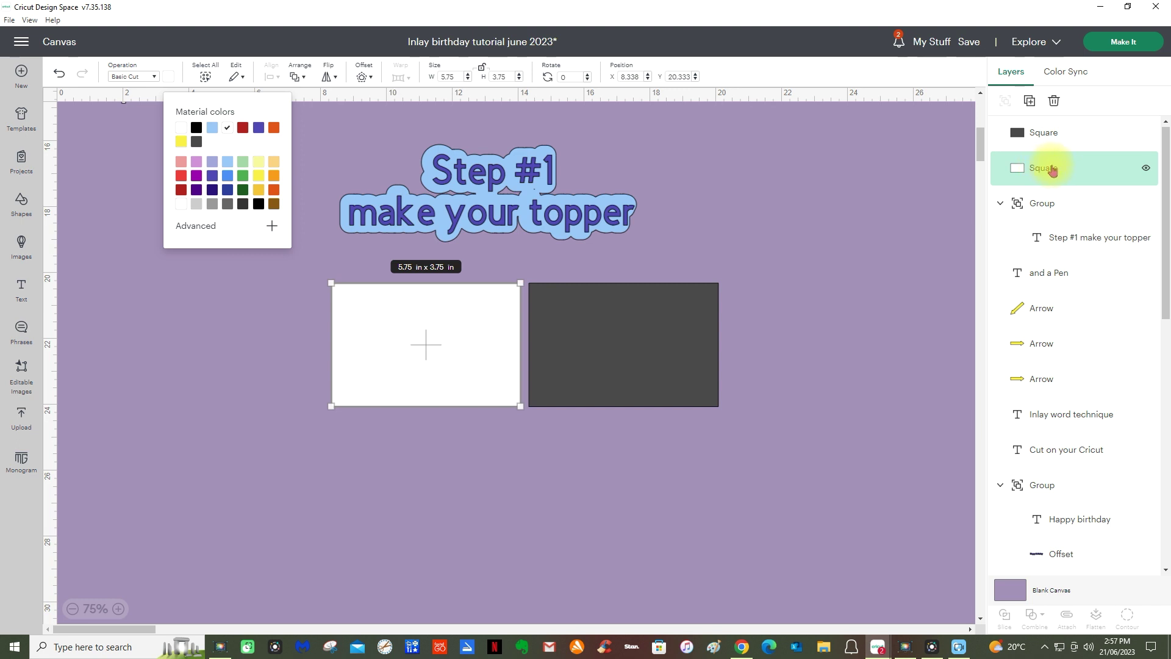
- Rename the white rectangle's layer as "topper white"
right_click(1094, 172)
left_click(988, 109)
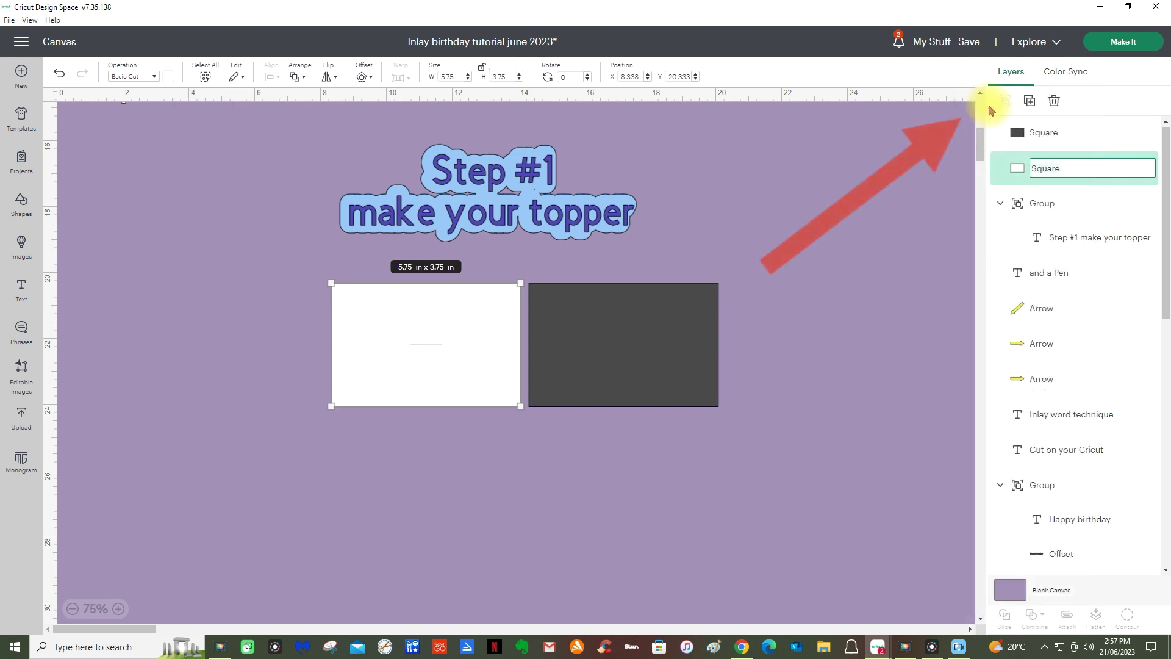
type("top")
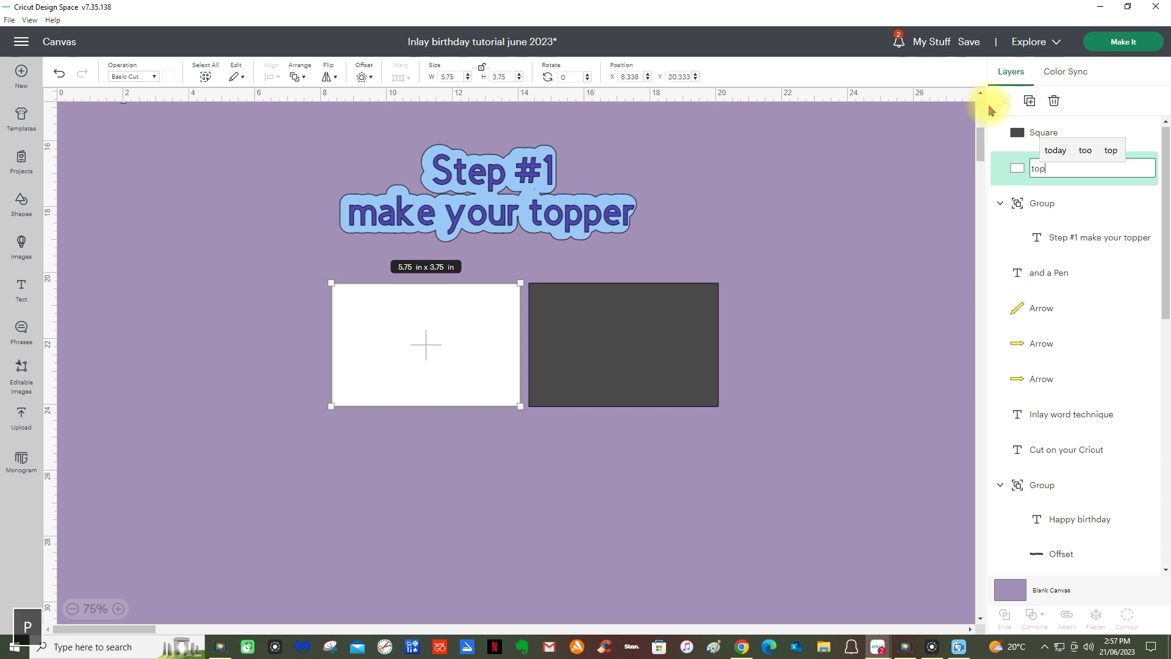
type("per white")
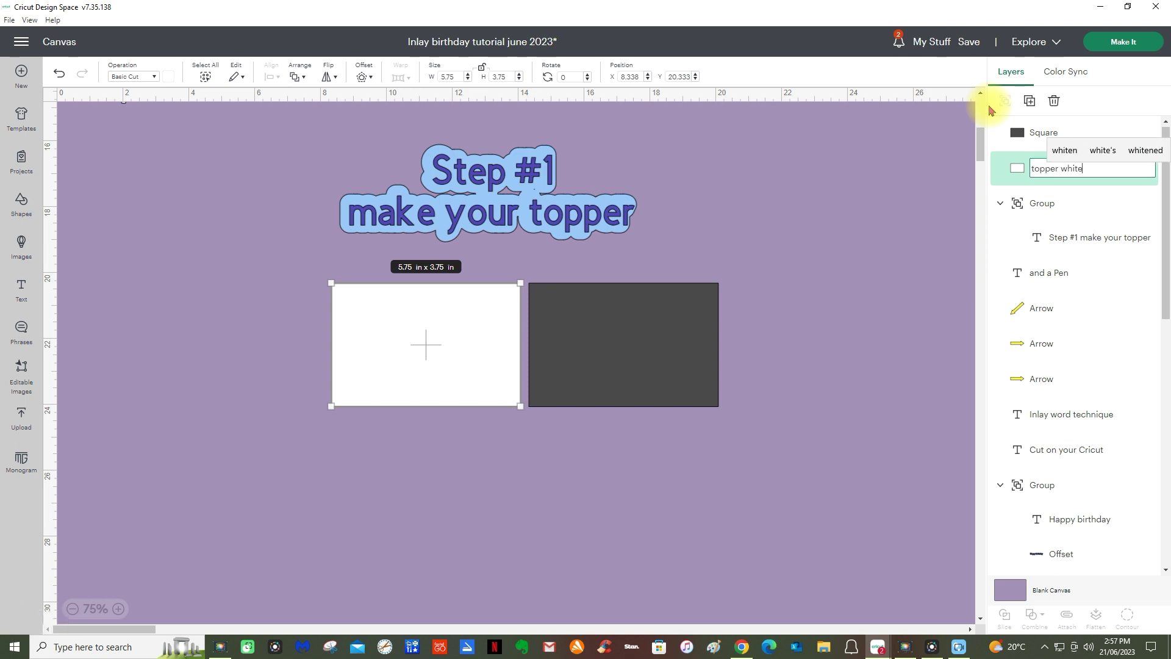
key("Return")
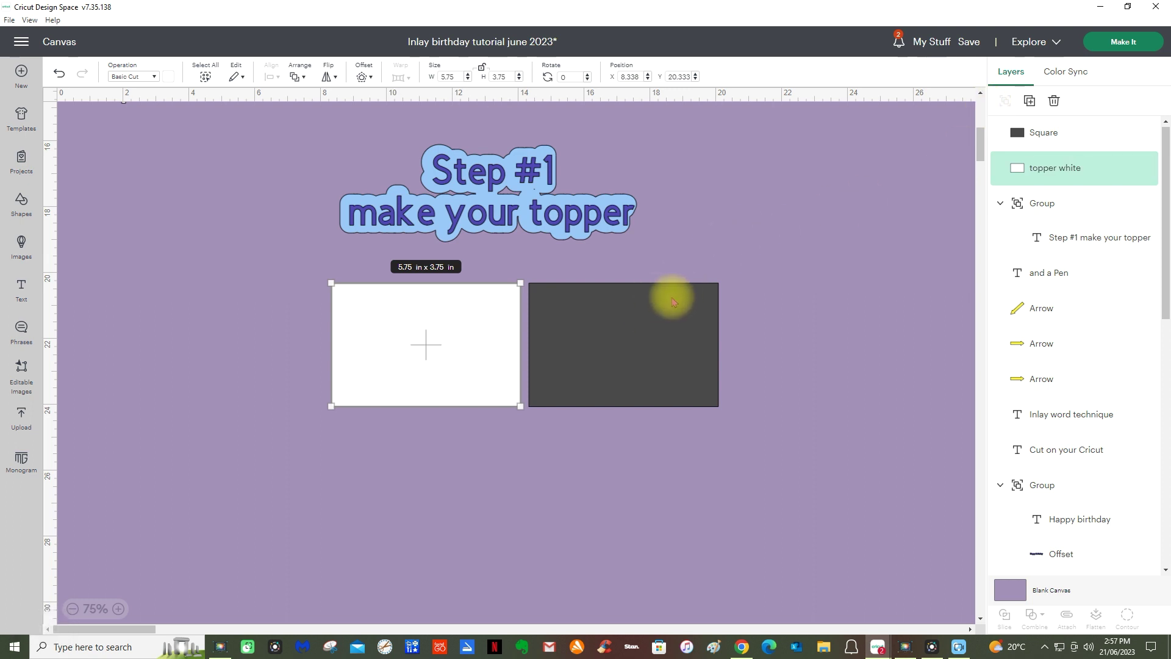
- Recolour the dark grey rectangle orange and rename its layer as "topper 2 pattern"
left_click(634, 311)
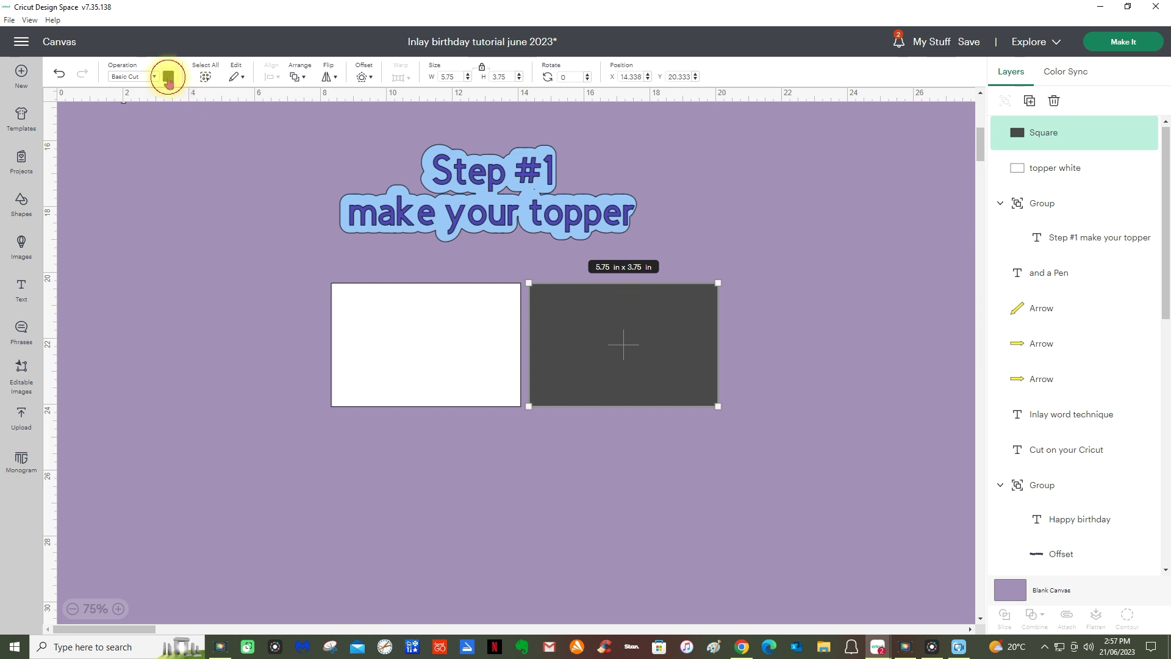
left_click(169, 77)
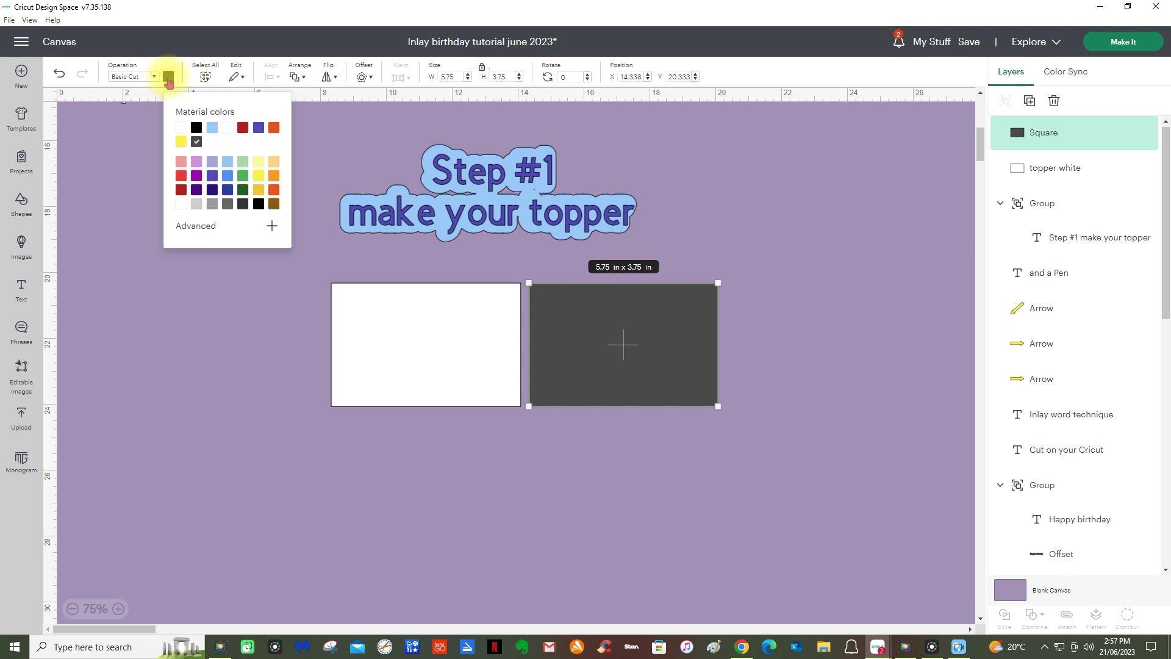
left_click(275, 182)
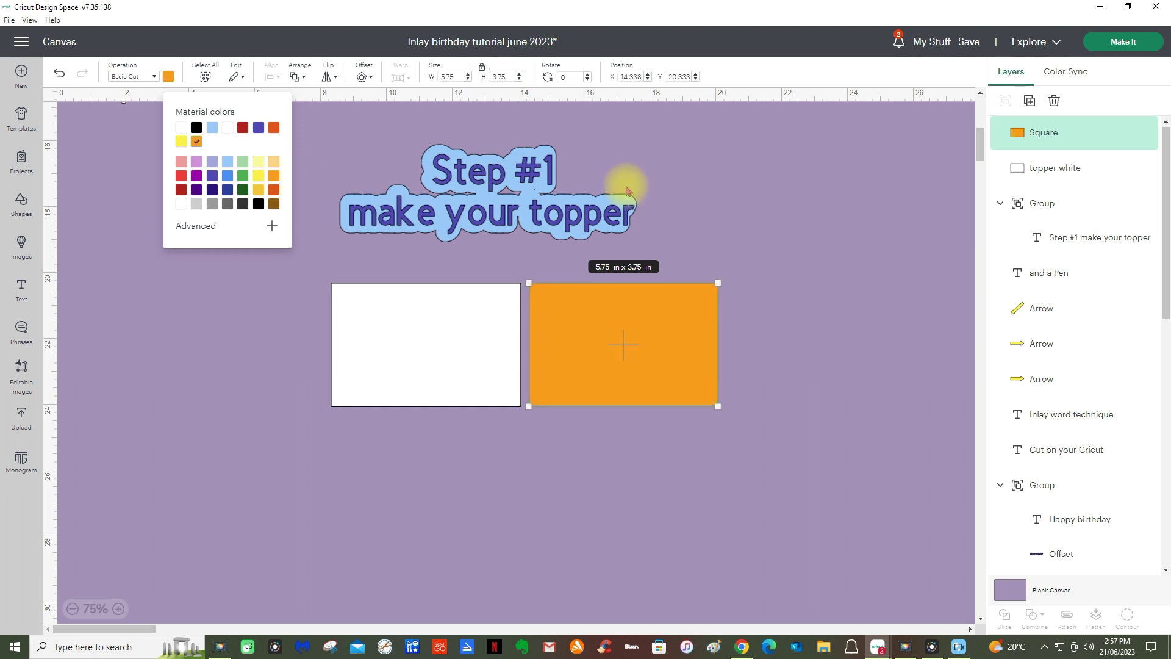
right_click(1066, 134)
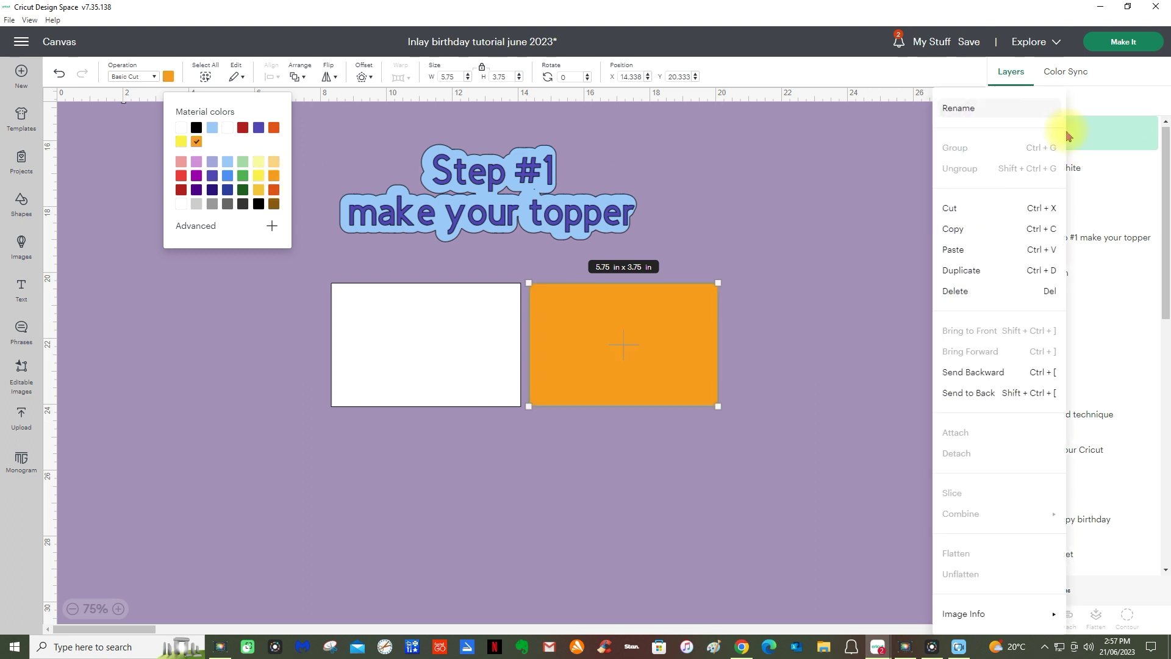
left_click(973, 111)
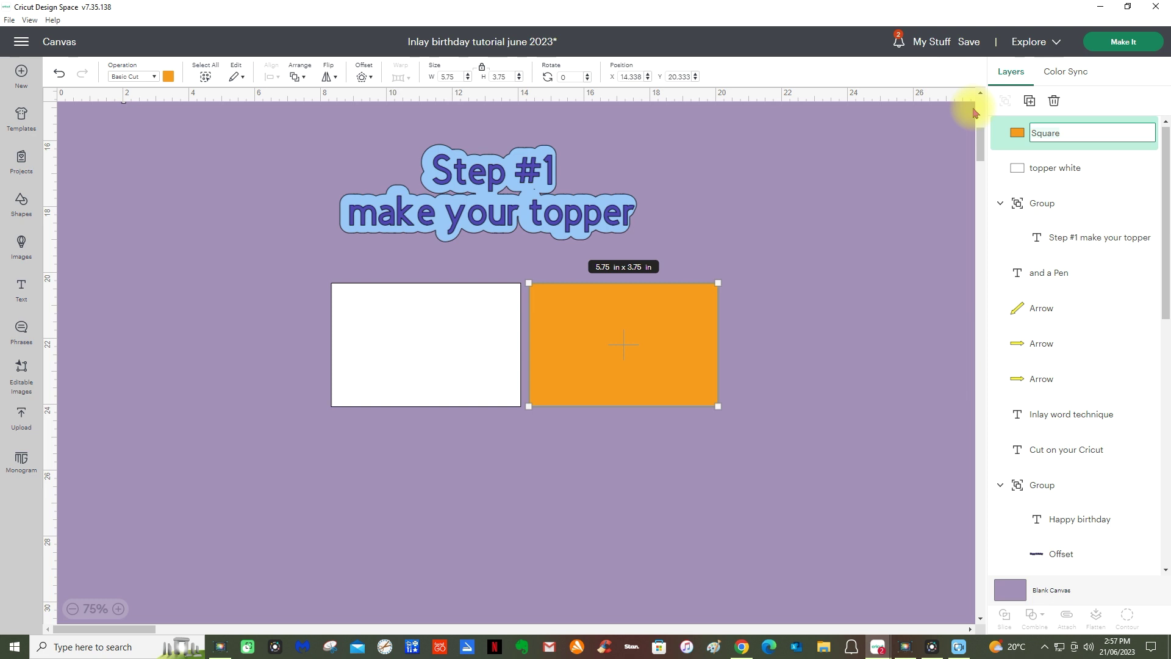
type("topper ")
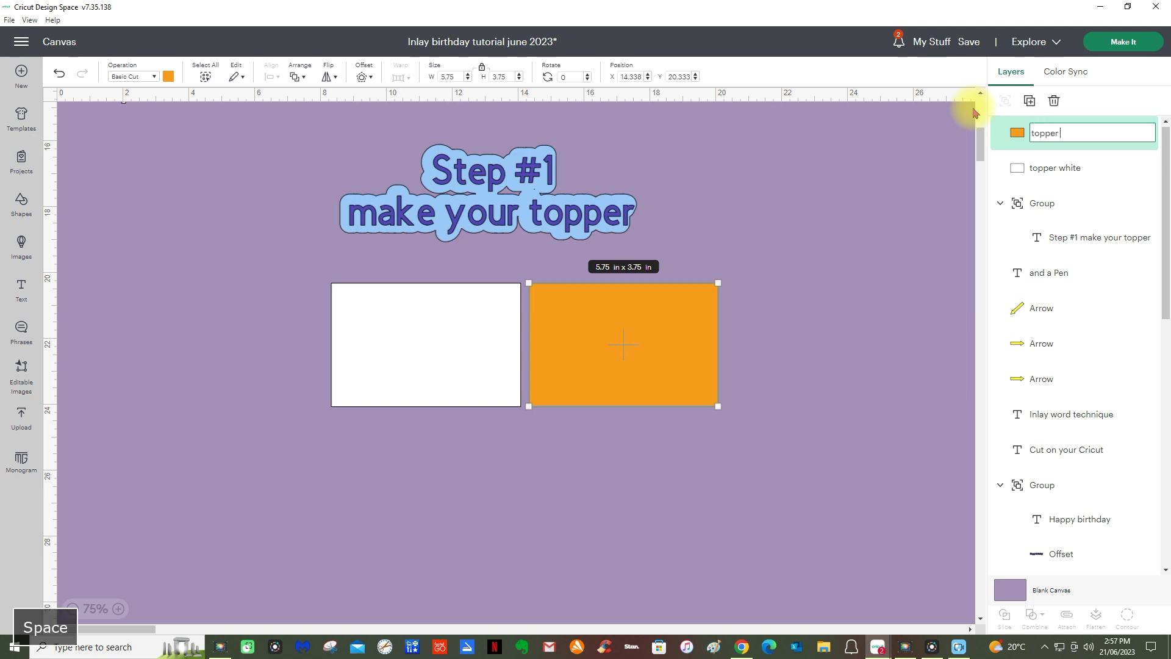
type("2 pattern")
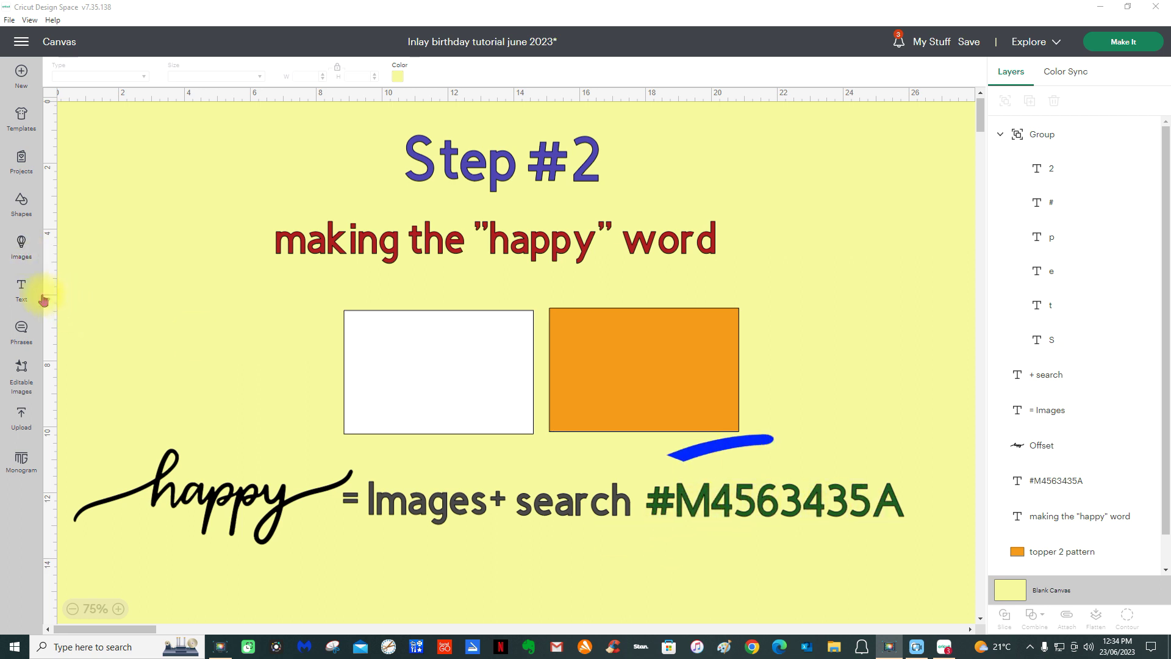
- Search the image library for #M4563435A and add the "happy" script image to the canvas
left_click(24, 256)
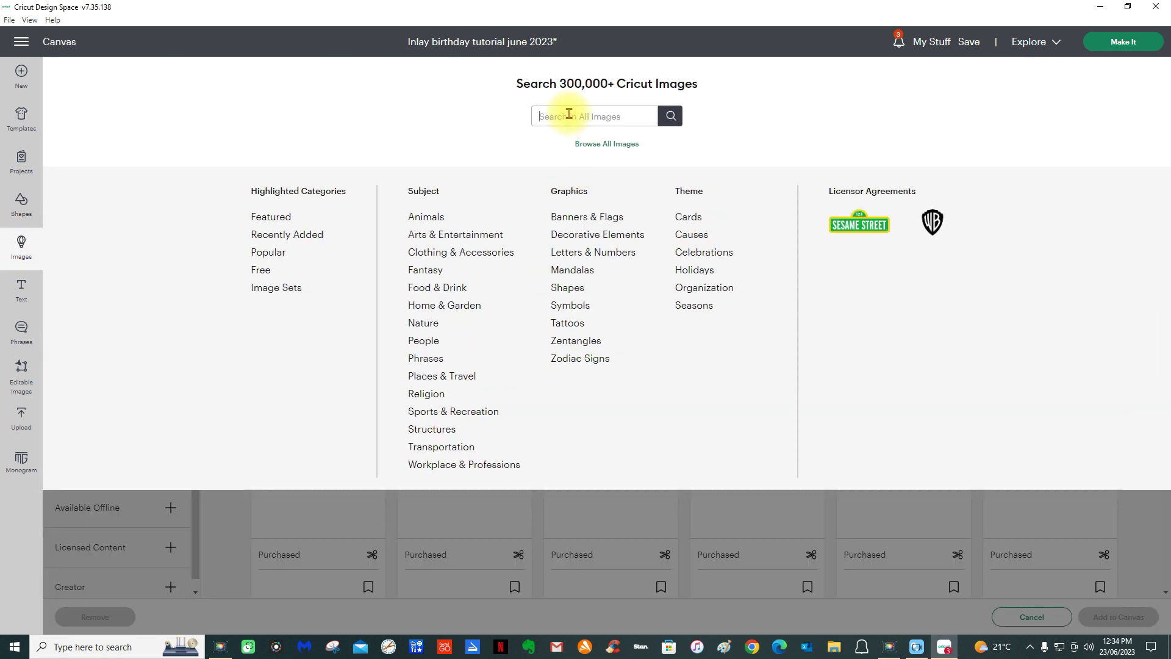
type("#M456")
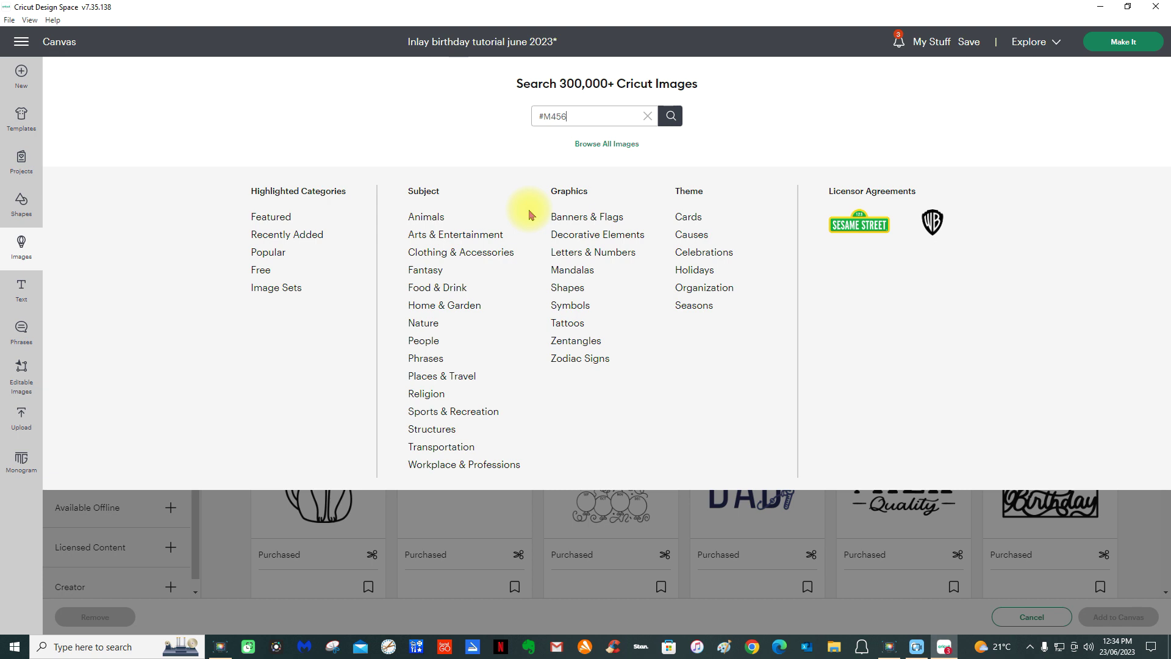
type("3")
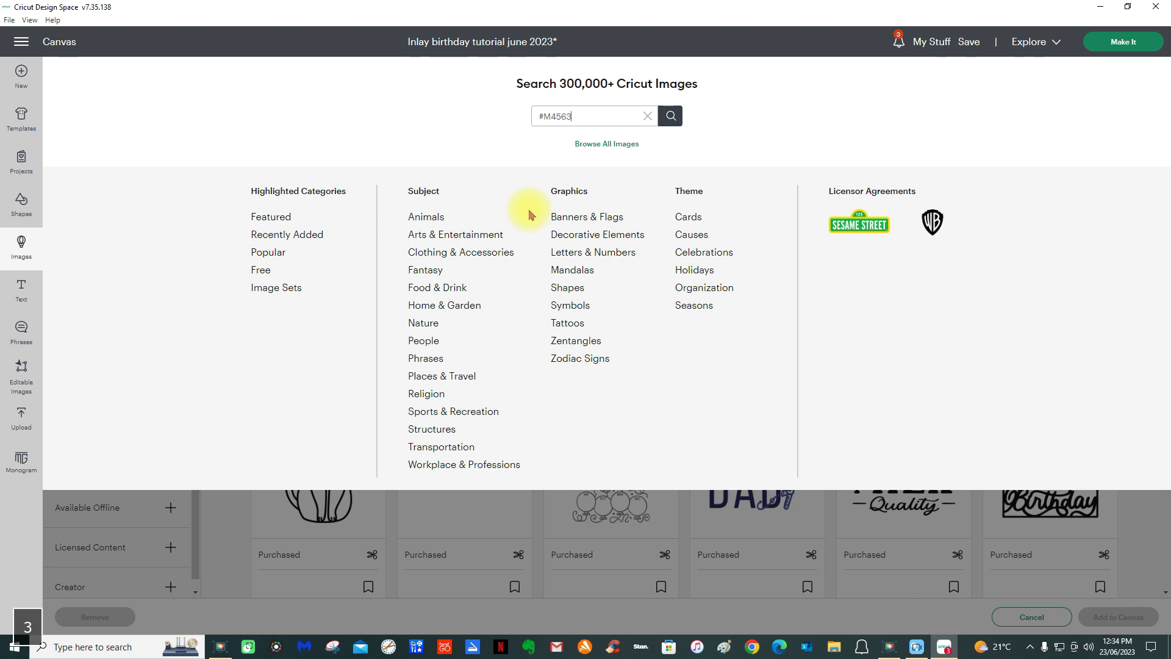
type("435")
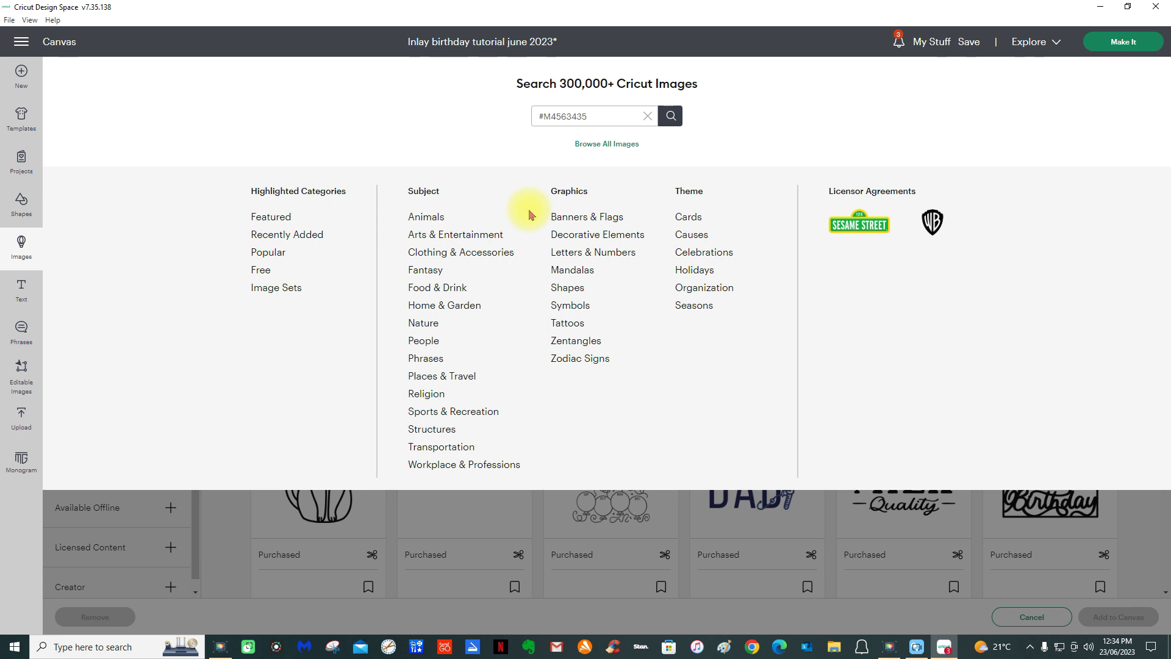
type("A")
left_click(671, 116)
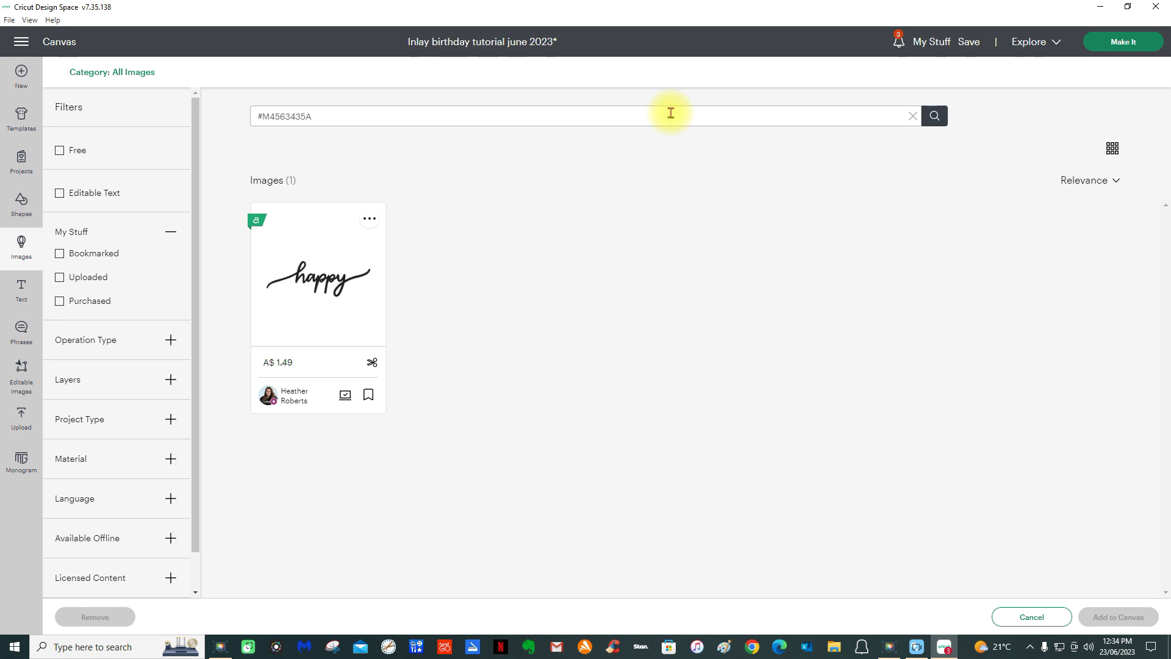
left_click(327, 256)
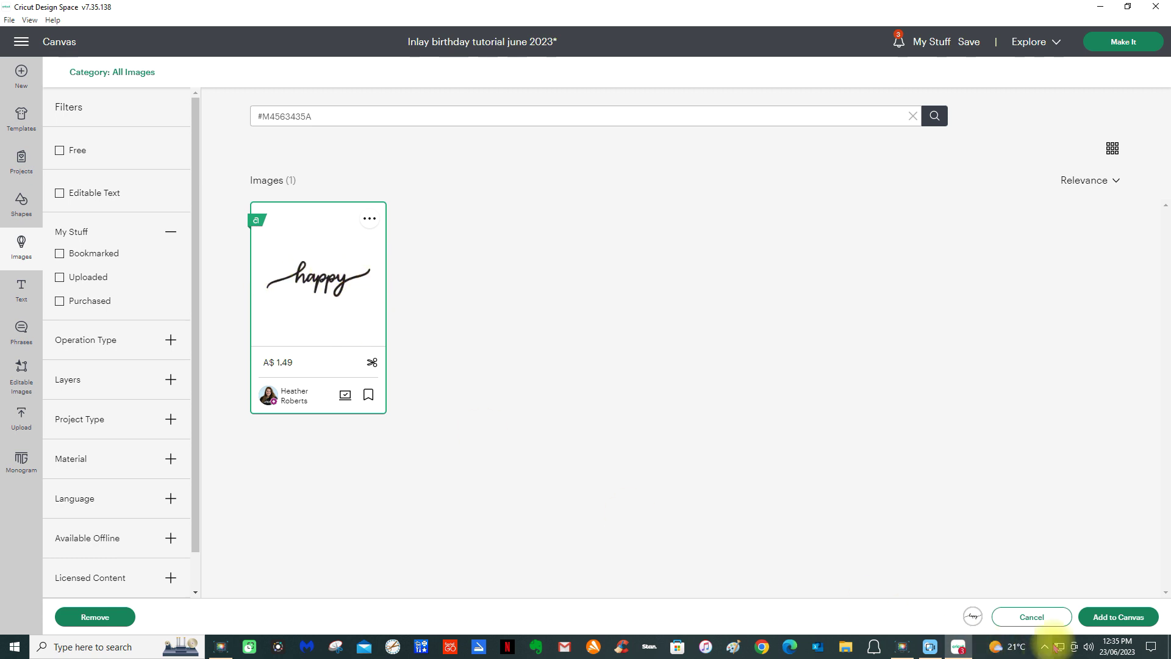
left_click(1101, 619)
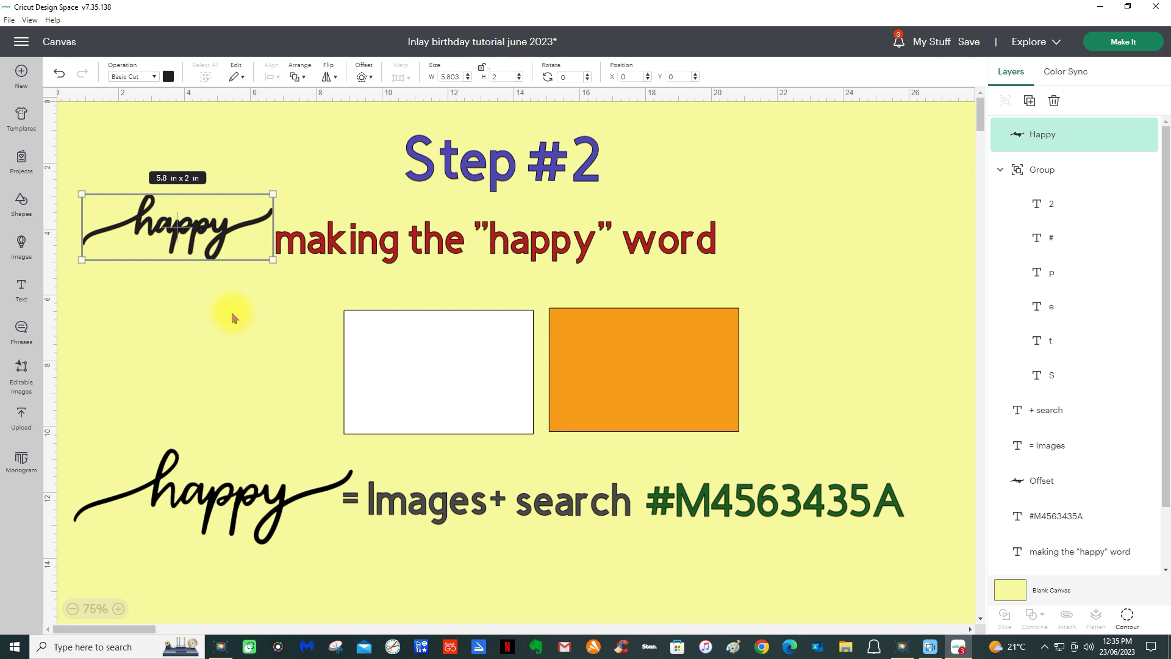
- Enlarge the added "happy" image to about 12.95 × 4.46 in and position it and the thin "happy" word over the two rectangles
left_click_drag(273, 259, 506, 339)
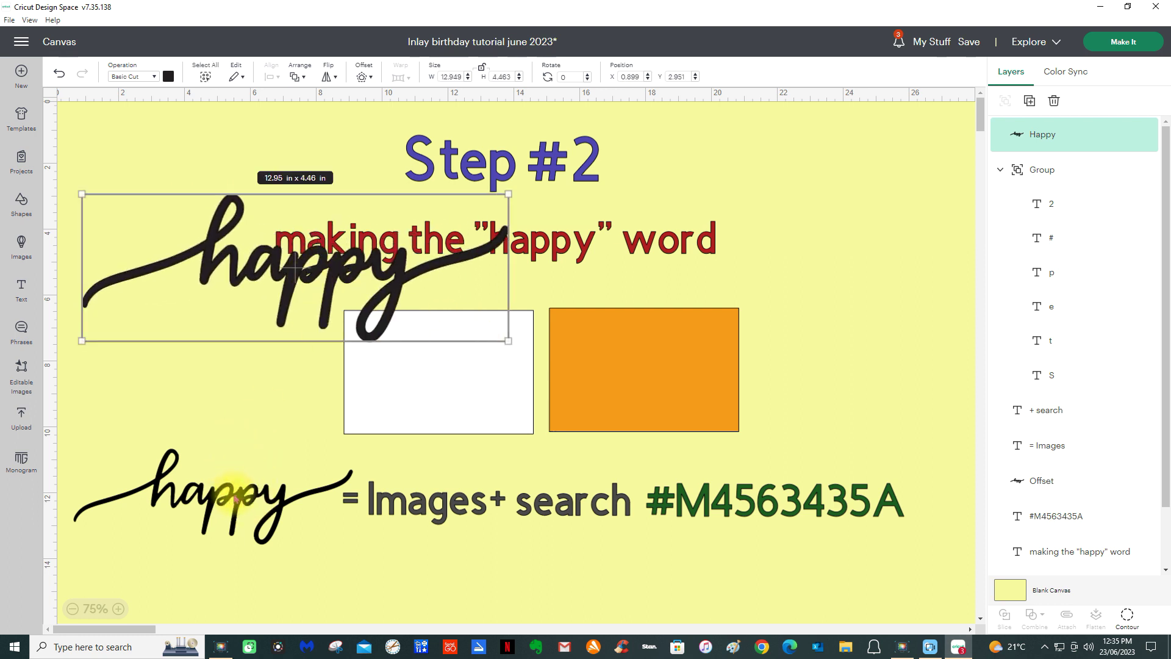
left_click_drag(225, 497, 616, 342)
left_click_drag(299, 236, 311, 296)
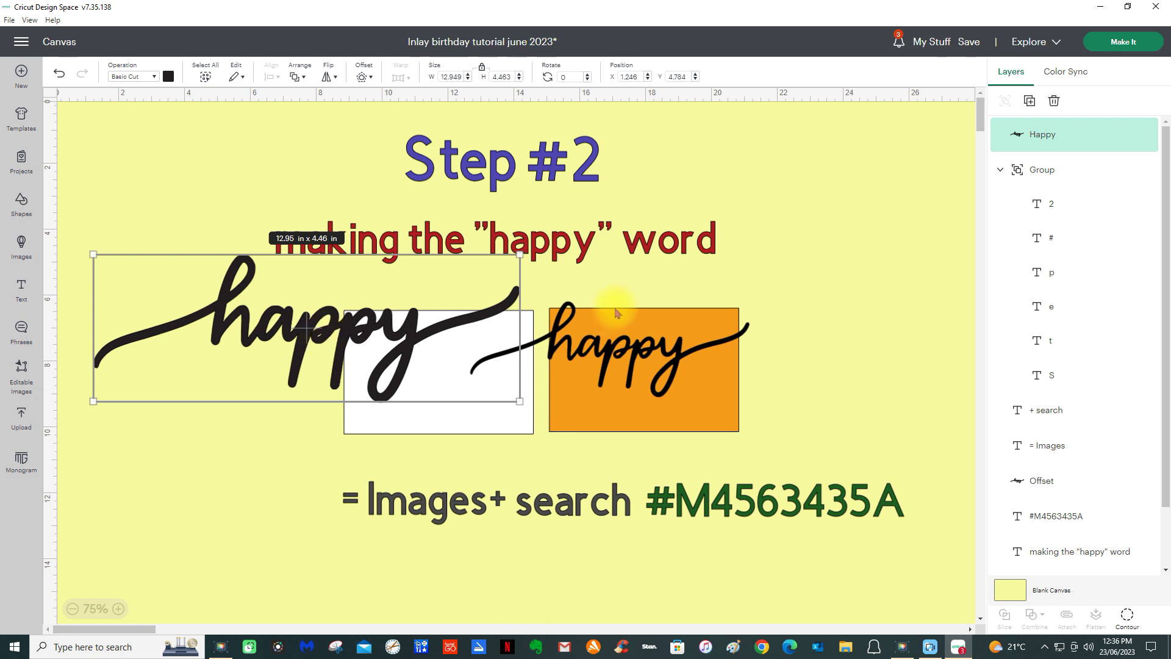
left_click_drag(615, 352, 679, 319)
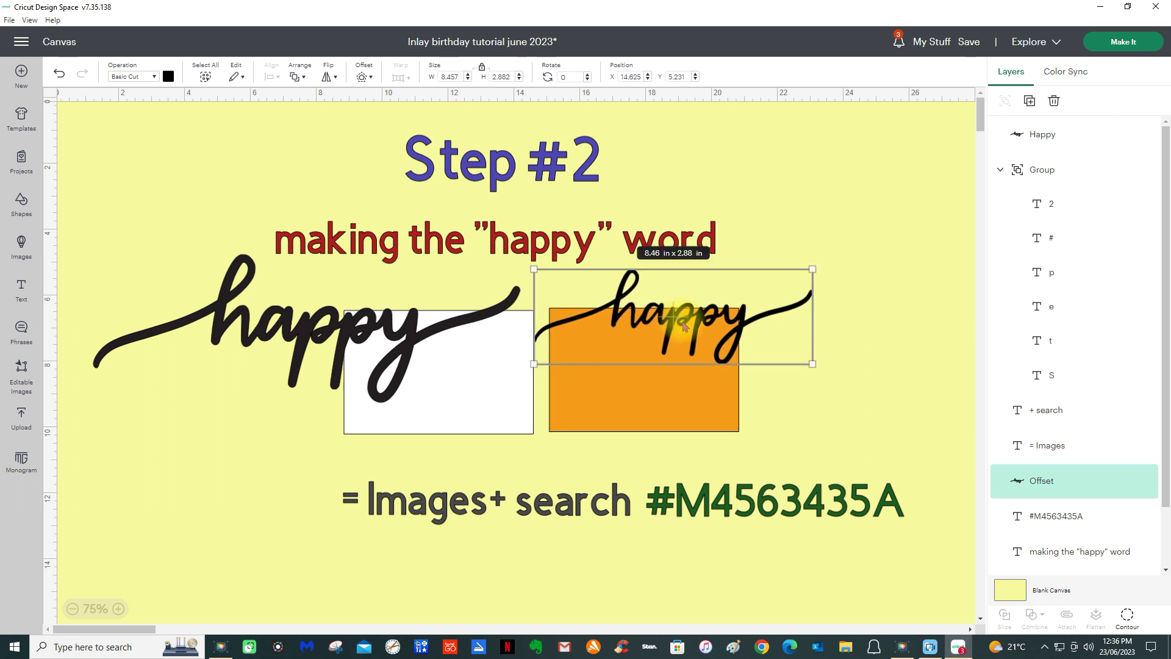
left_click_drag(686, 319, 708, 318)
- Move both "happy" words off the rectangles to the empty canvas area below the heading and search text
left_click_drag(398, 330, 421, 577)
left_click_drag(663, 312, 669, 604)
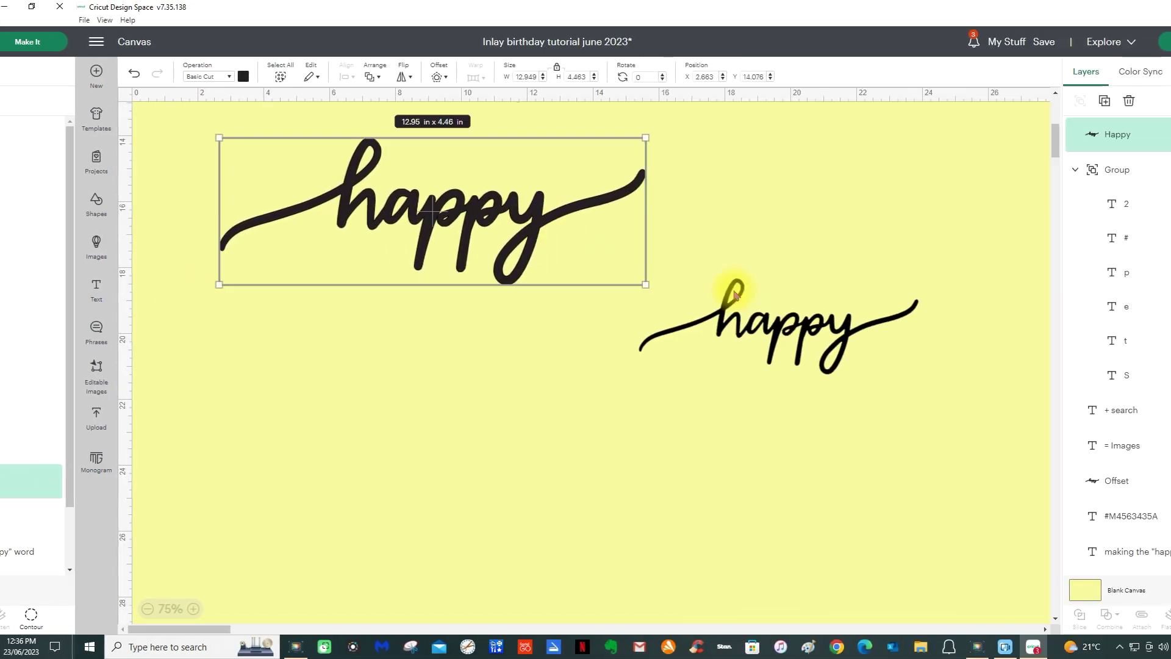
left_click_drag(675, 322, 736, 256)
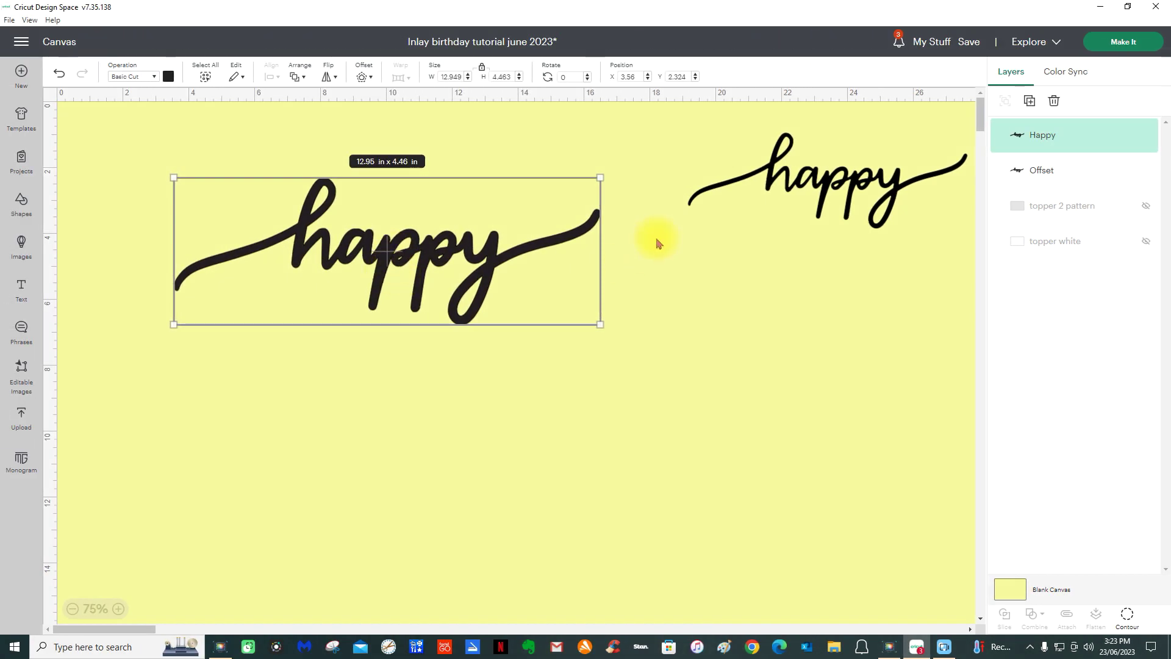
- Duplicate the bold "happy" word, separate the two copies and enlarge one of them to about 24.34 × 8.39 in
left_click(1029, 101)
left_click_drag(442, 241, 979, 261)
left_click_drag(466, 250, 429, 261)
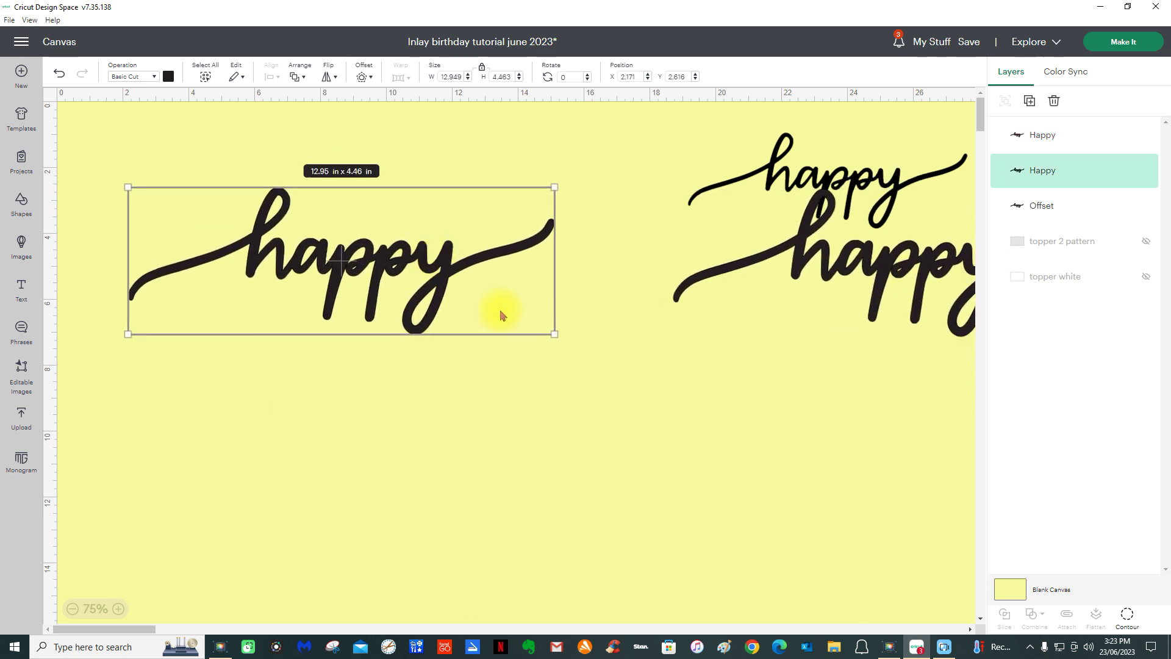
left_click_drag(554, 333, 924, 467)
left_click_drag(701, 366, 662, 462)
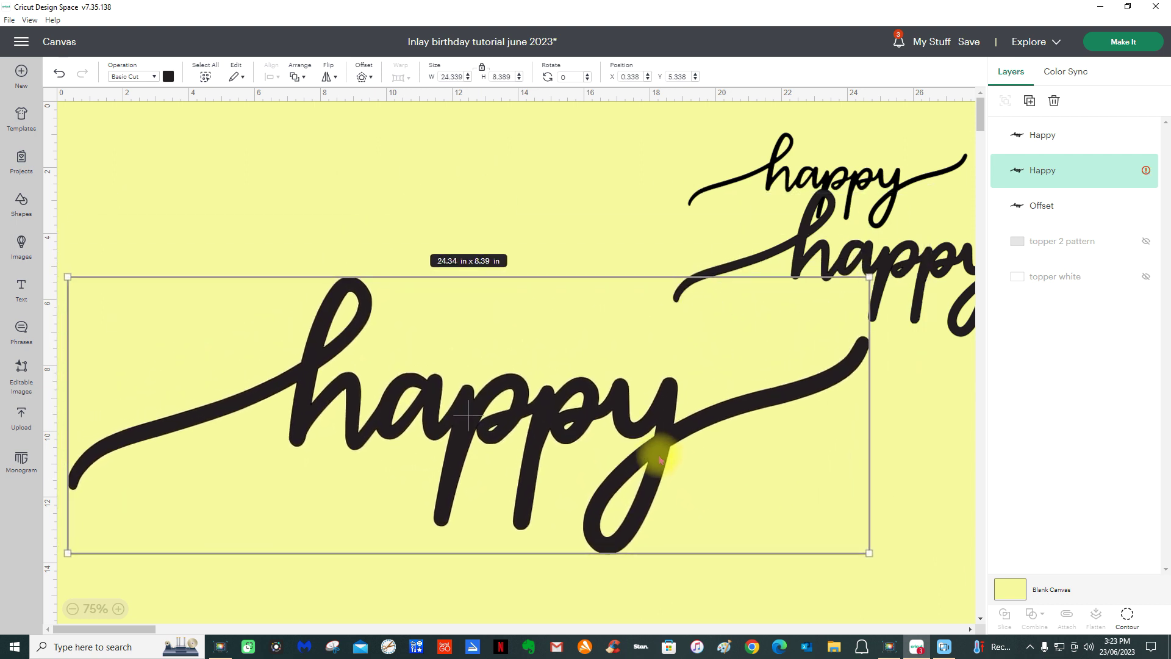
- Examine the letter joins and the contour portions of the largest "happy" word without hiding any
left_click(119, 609)
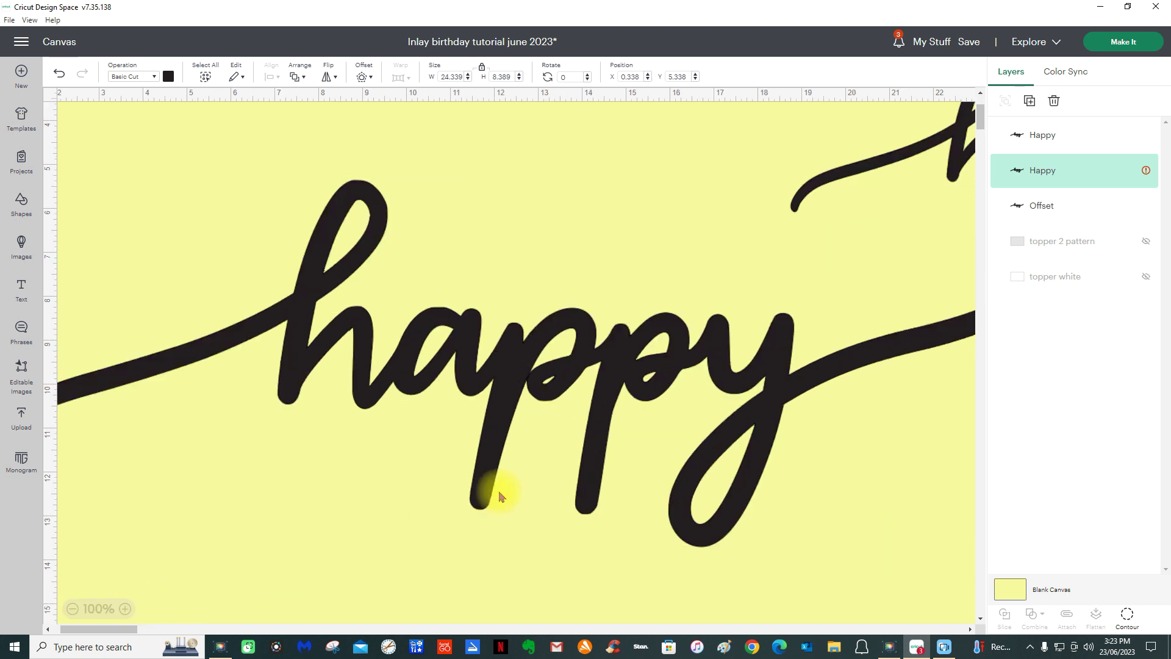
left_click(677, 160)
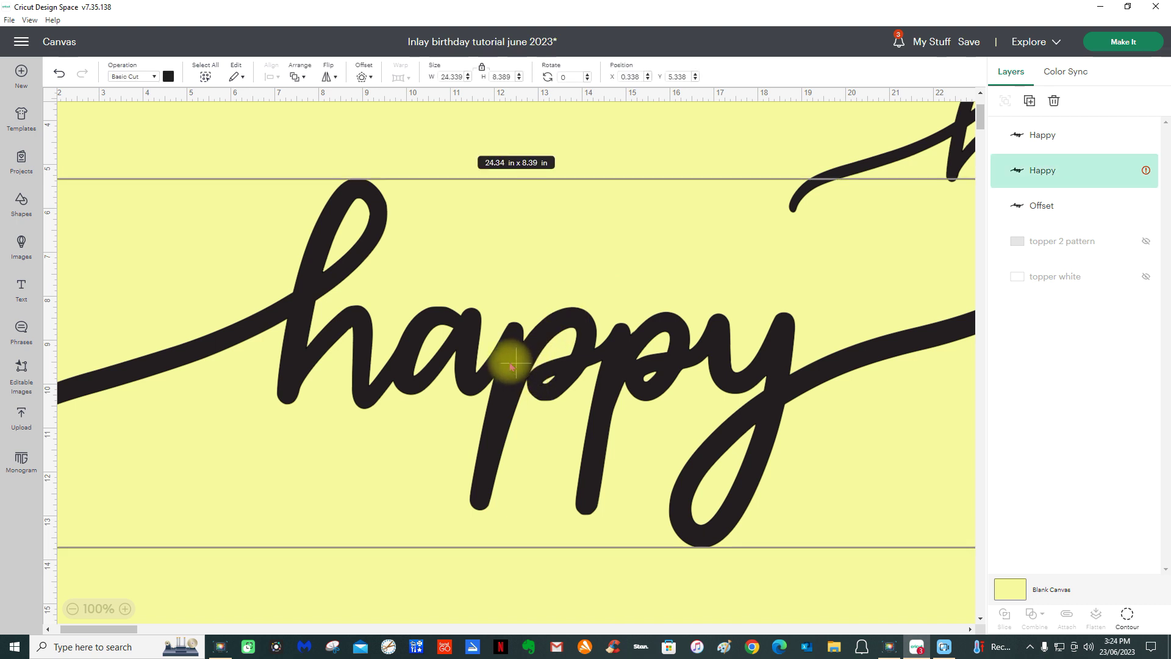
left_click(1126, 617)
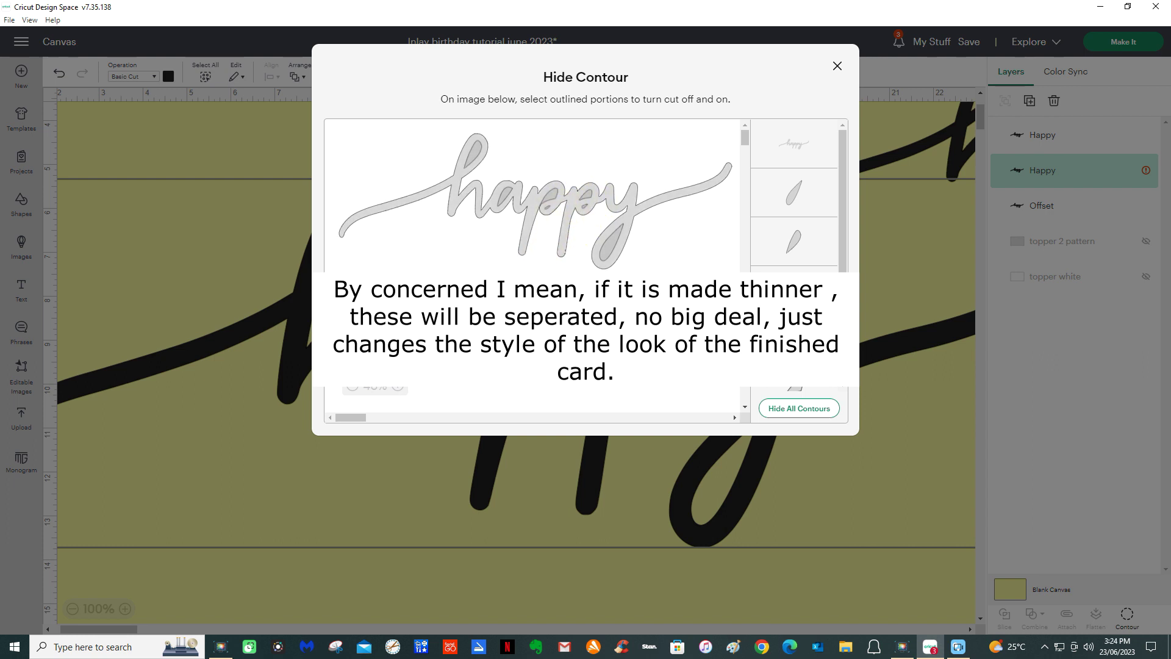
left_click(836, 67)
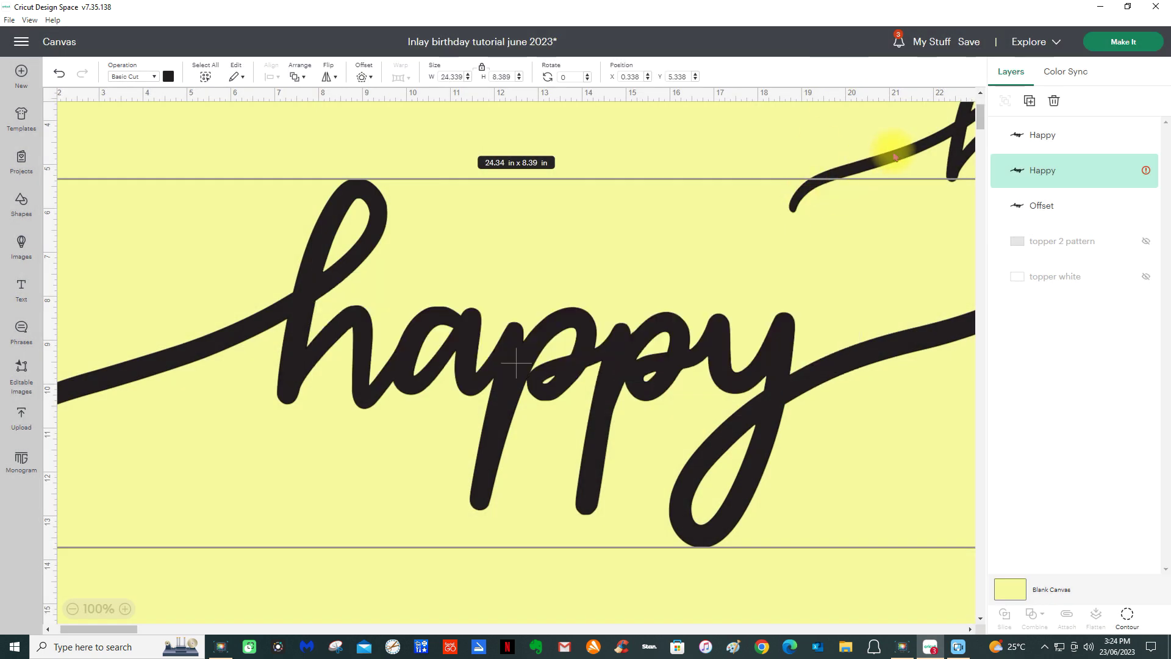
- Move the medium "happy" word above the largest one and the thin "happy" word below the largest word's end stroke
left_click_drag(912, 147, 541, 202)
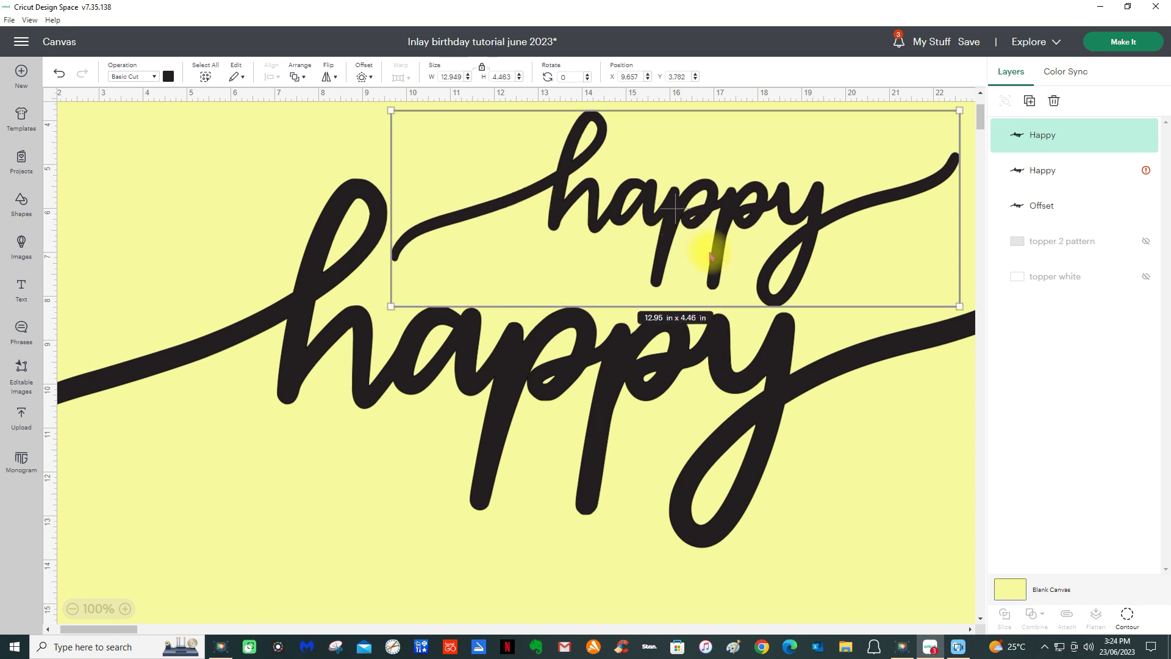
left_click(73, 608)
left_click_drag(604, 146, 632, 338)
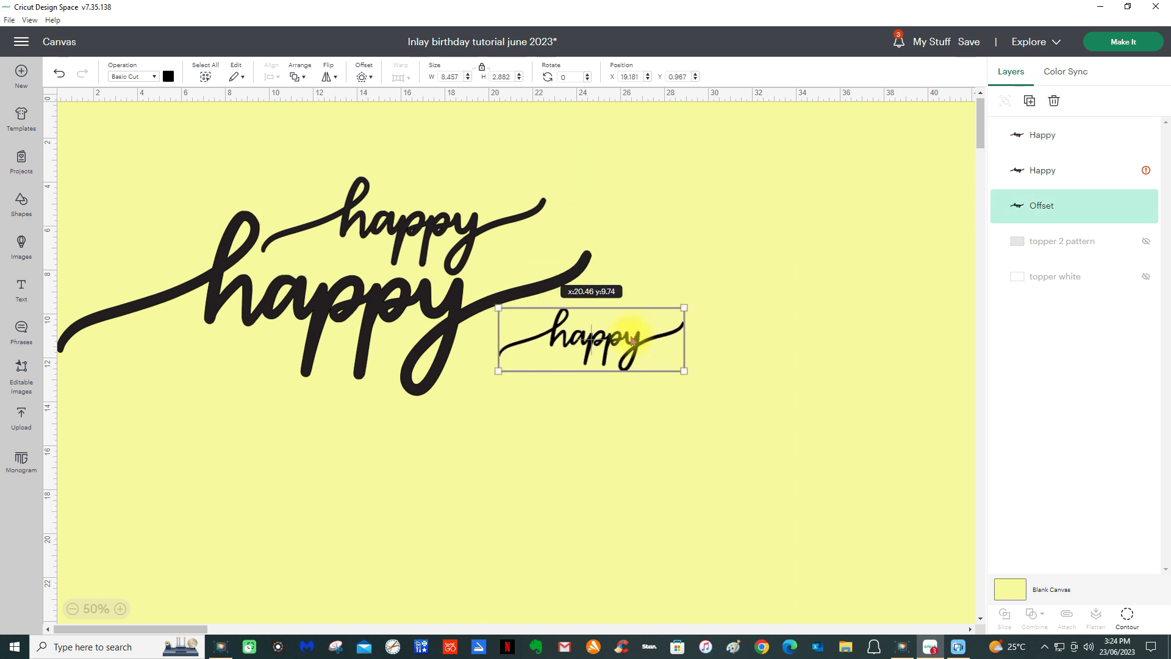
- Place the thin "happy" word close beside the largest word's letter y, at about X 18.24, Y 10.30 in, for comparison
left_click(120, 608)
left_click(120, 609)
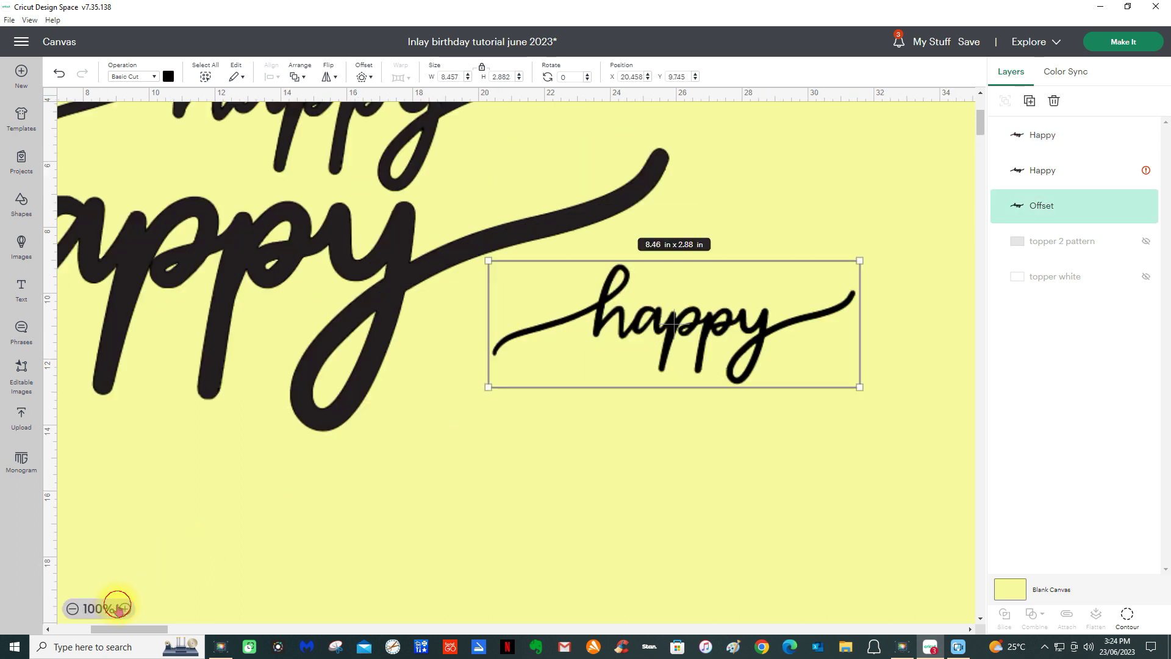
left_click(120, 608)
left_click(120, 608)
left_click(120, 609)
left_click_drag(801, 322, 675, 342)
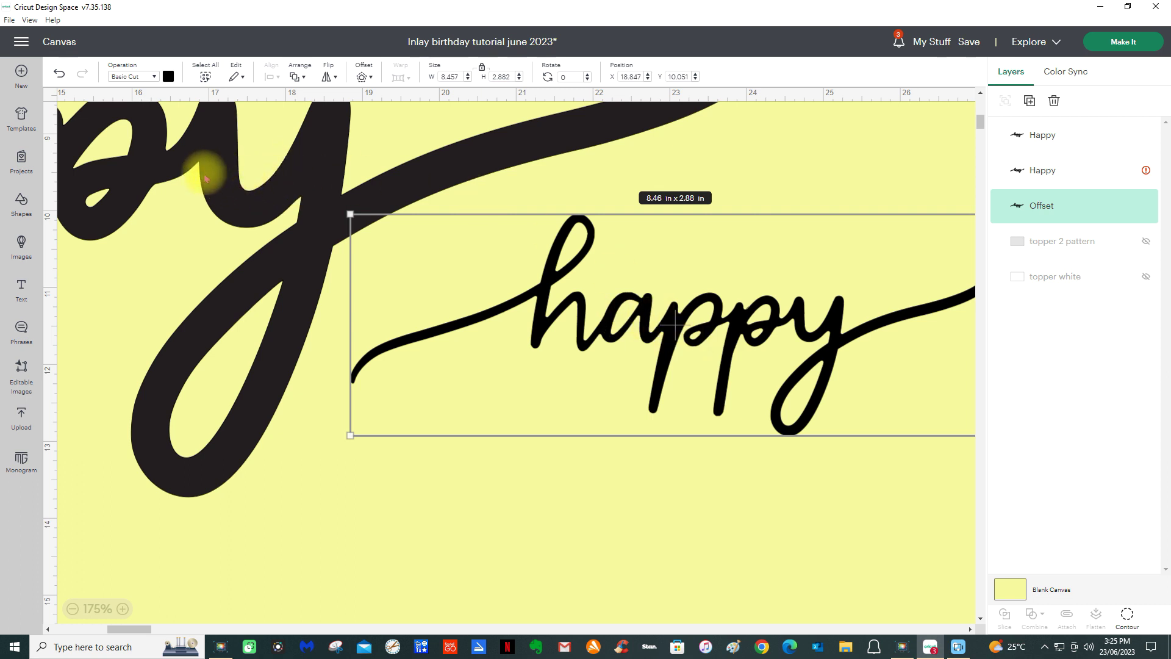
left_click_drag(553, 306, 528, 330)
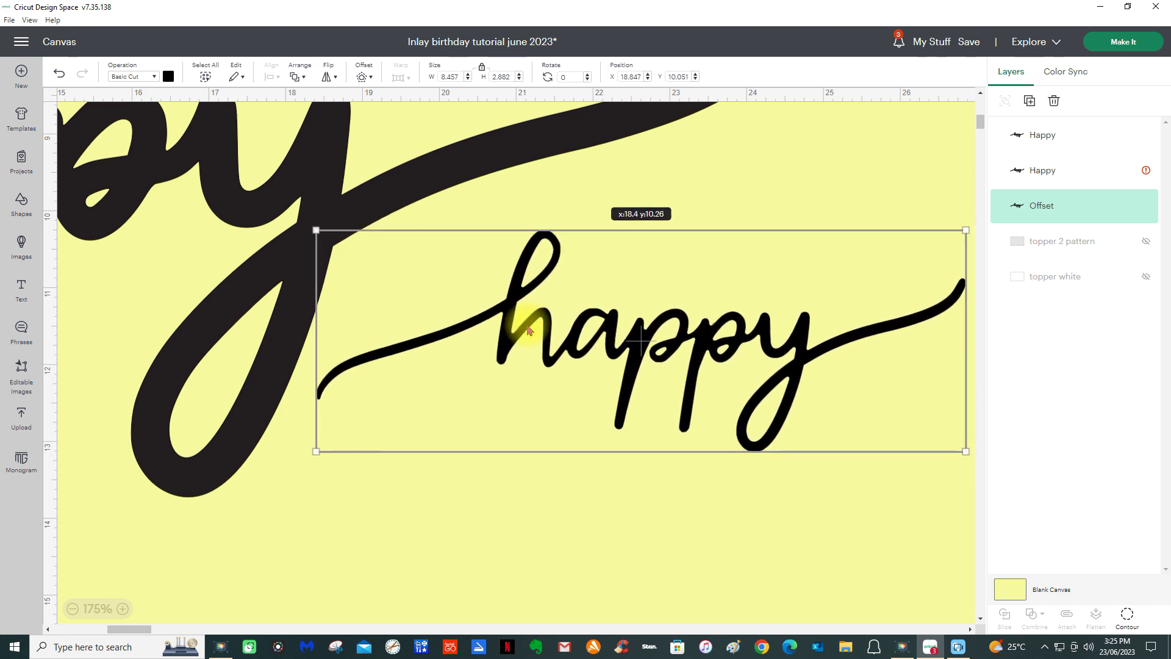
left_click_drag(529, 330, 517, 333)
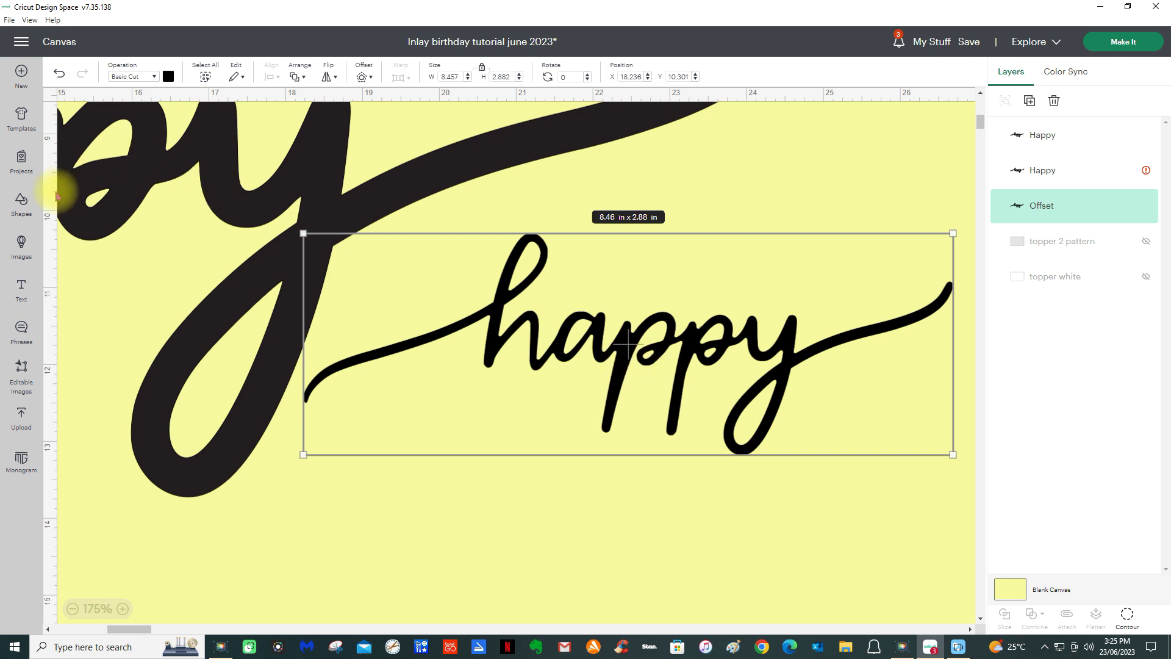
- Insert an oval, shrink it to about 0.87 × 0.62 in and place it below the thin "happy" word's starting stroke
left_click(22, 203)
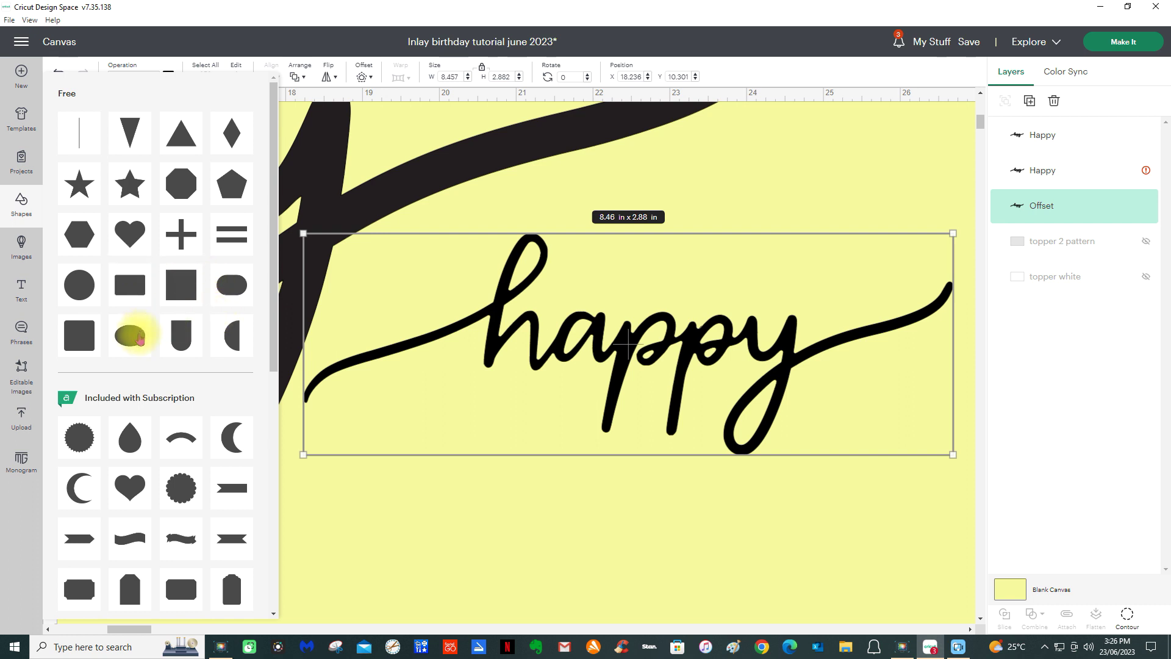
left_click(141, 339)
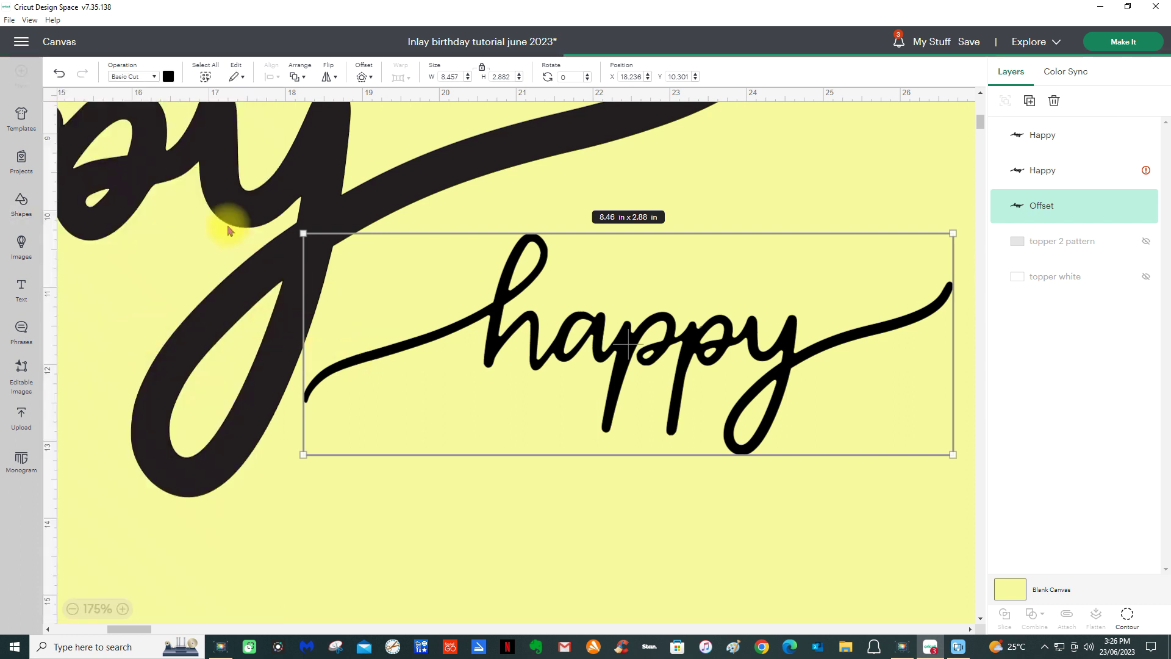
left_click_drag(131, 634, 115, 629)
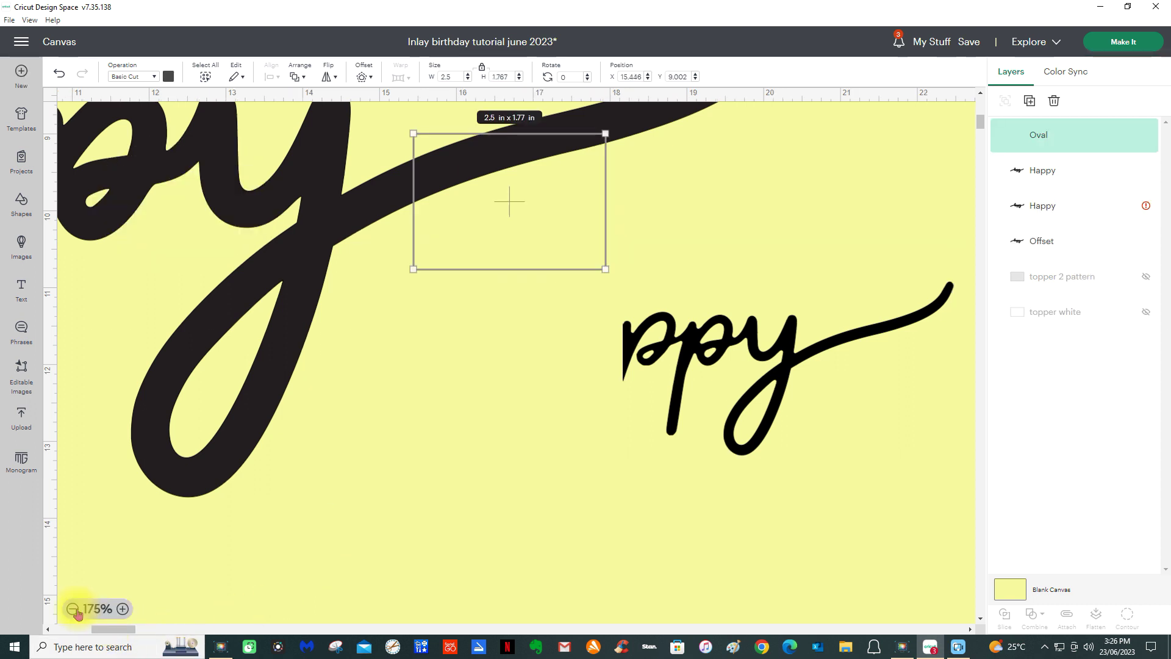
left_click_drag(491, 250, 763, 486)
left_click_drag(856, 533, 706, 483)
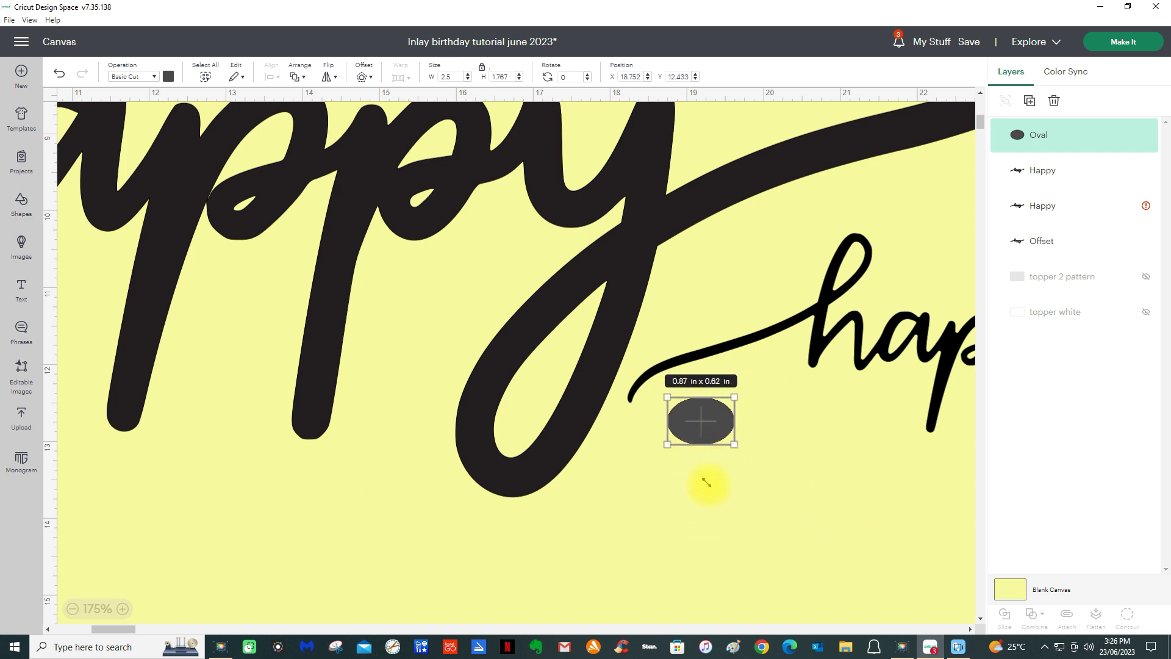
- Shrink the oval to about 0.27 × 0.19 in and place it beneath the thin word's letter h
left_click(124, 608)
left_click(124, 608)
left_click(124, 608)
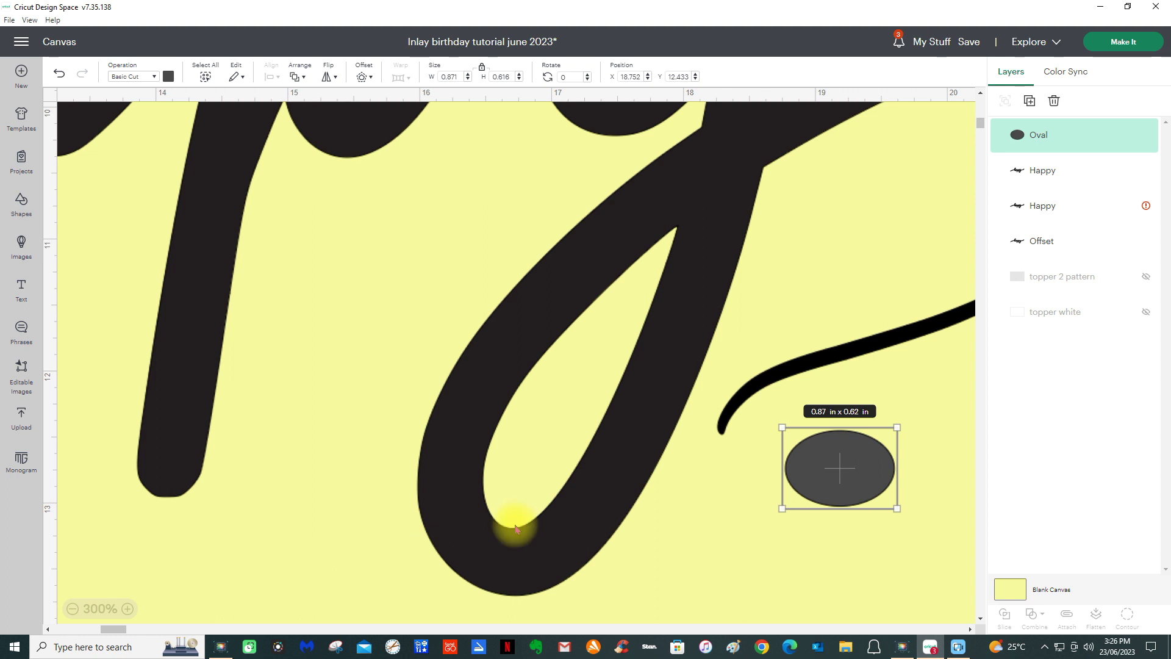
mouse_move(124, 634)
left_mouse_down()
mouse_move(153, 635)
mouse_move(142, 635)
left_mouse_up()
left_click_drag(238, 469, 481, 443)
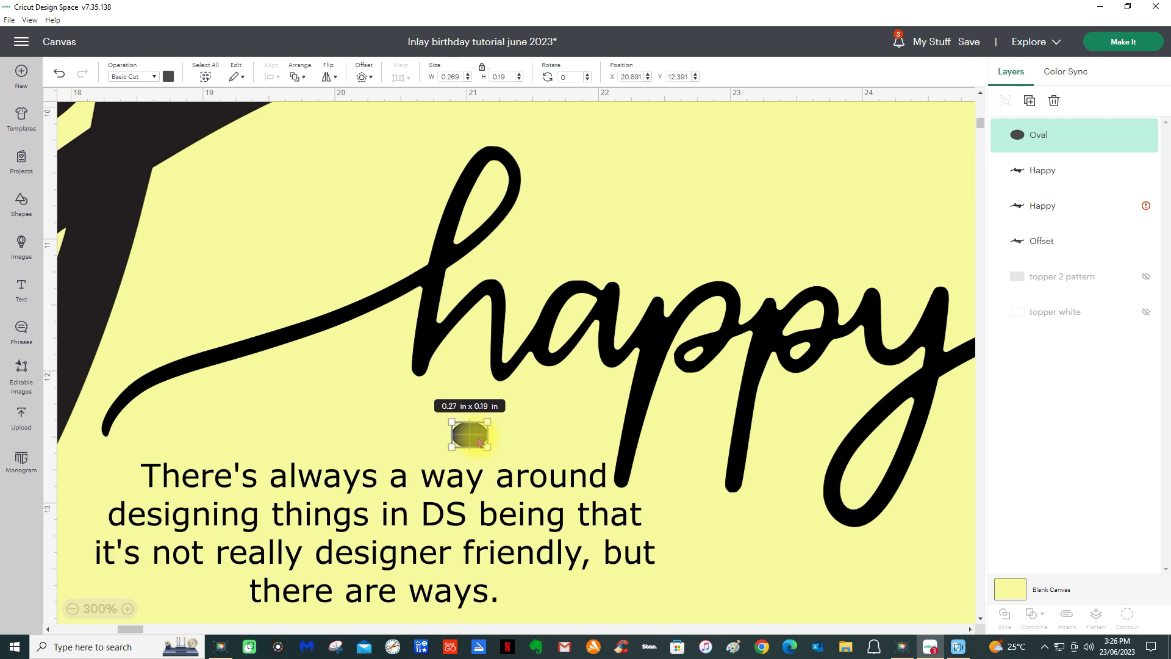
- Make the oval a circle, shrink it to about 0.17 in and place it over the stem of the thin word's first p
left_click_drag(498, 422, 612, 290)
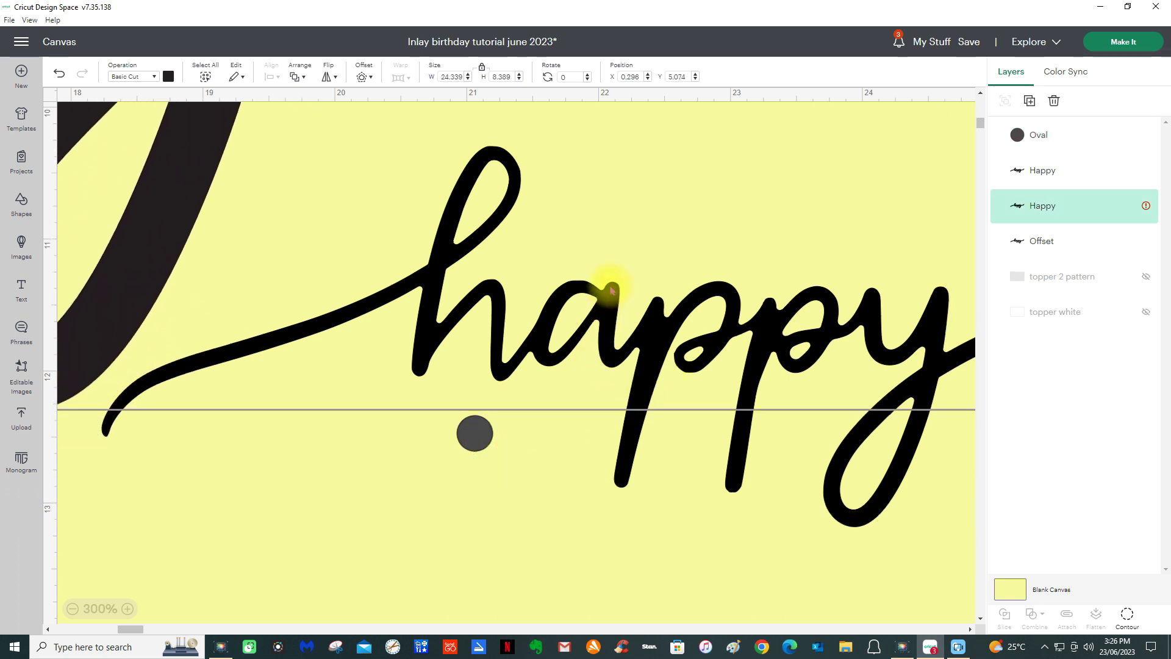
left_click_drag(473, 431, 523, 462)
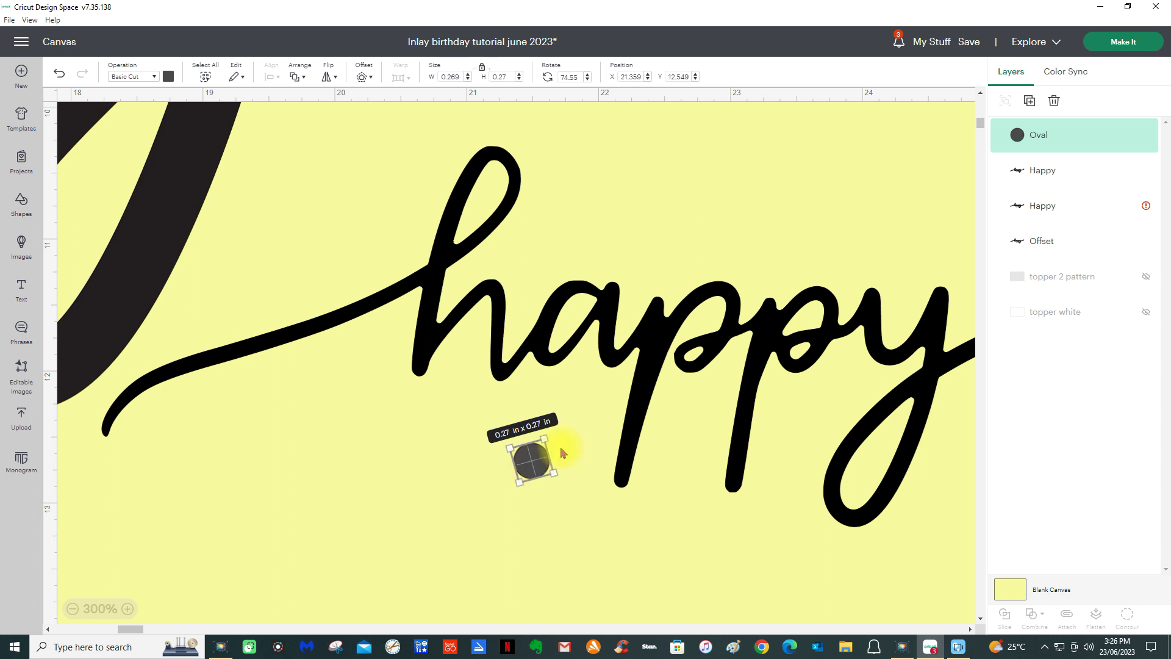
left_click_drag(549, 454, 689, 347)
mouse_move(566, 410)
left_mouse_down()
mouse_move(671, 355)
mouse_move(711, 308)
mouse_move(675, 411)
mouse_move(665, 389)
mouse_move(609, 374)
mouse_move(612, 438)
mouse_move(622, 426)
mouse_move(576, 437)
mouse_move(573, 424)
left_mouse_up()
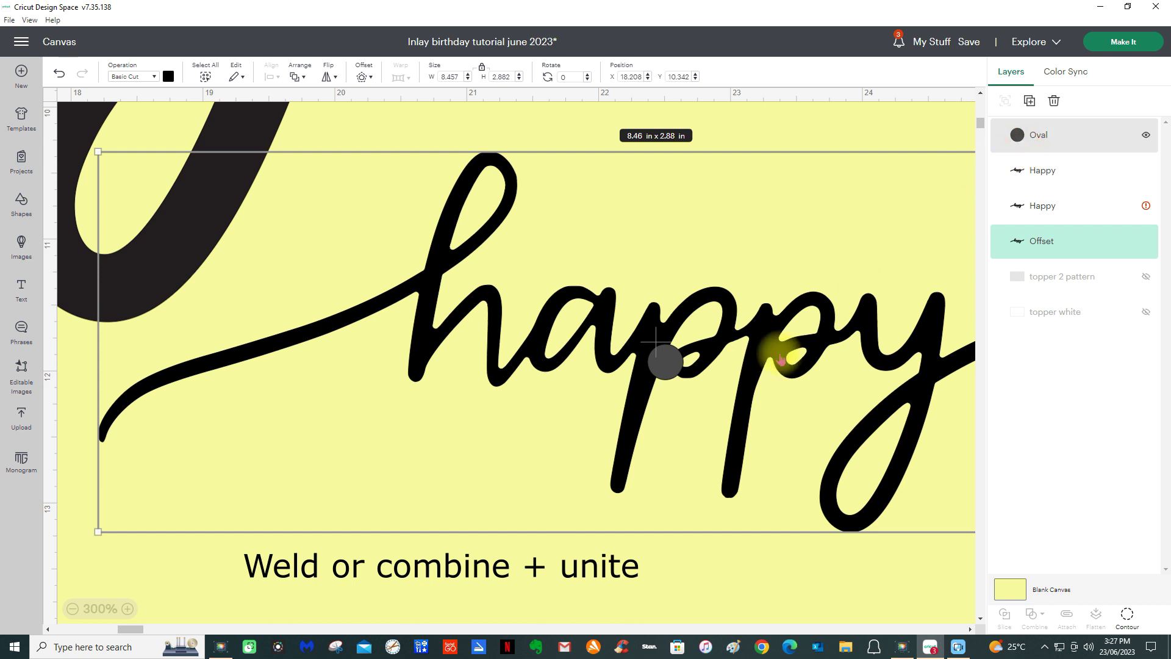
left_click(1053, 139)
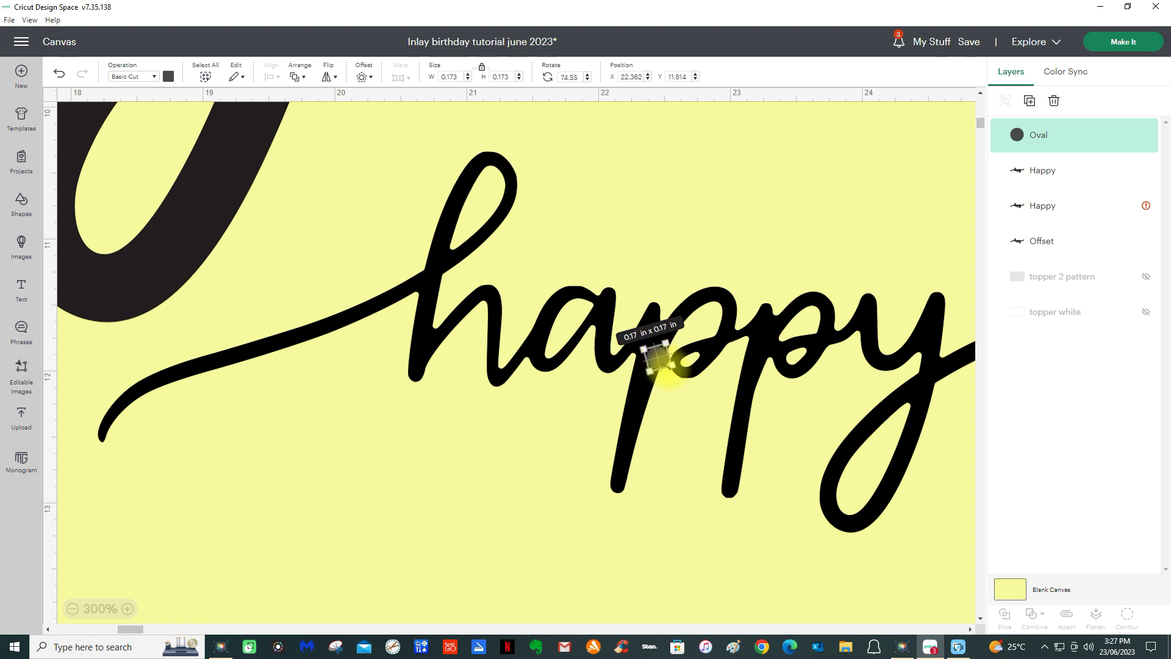
left_click_drag(677, 369, 678, 369)
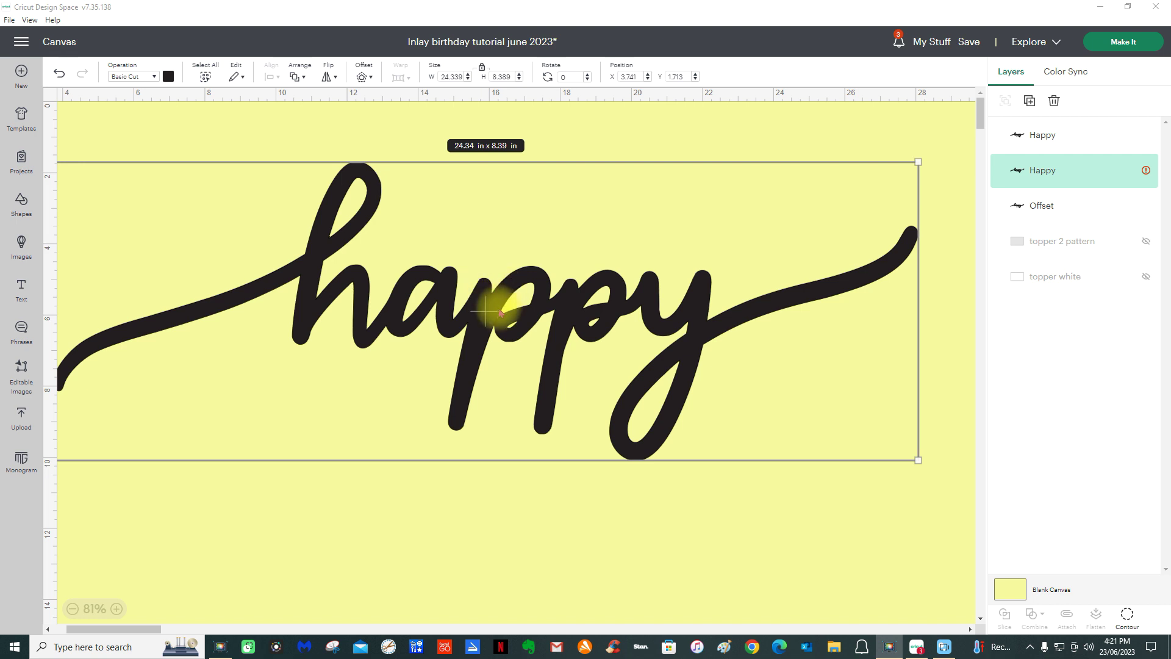
- Hide every contour of the largest "happy" word, including its outline, except the small teardrop opening in the second p
left_click(744, 505)
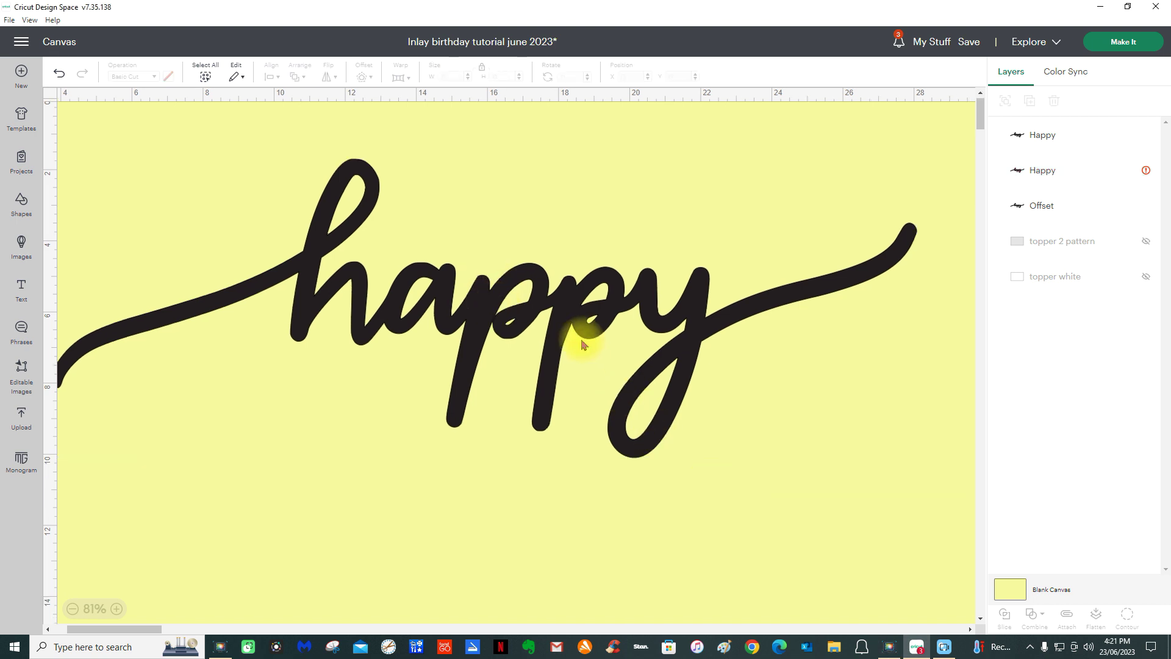
left_click(1047, 172)
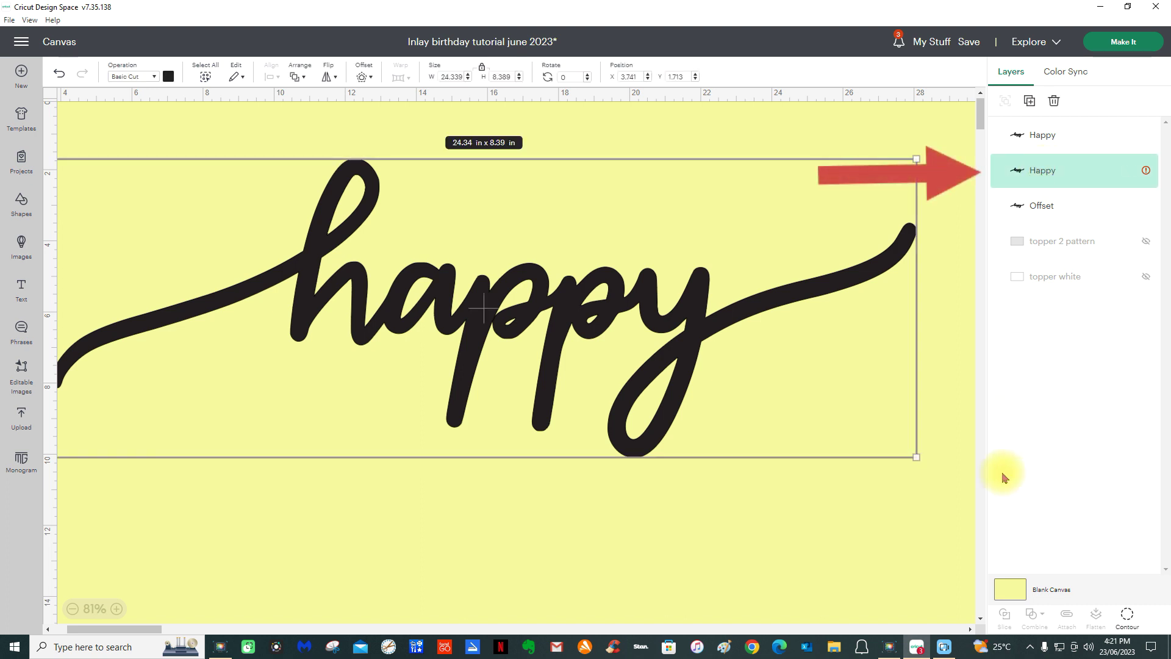
left_click(1127, 620)
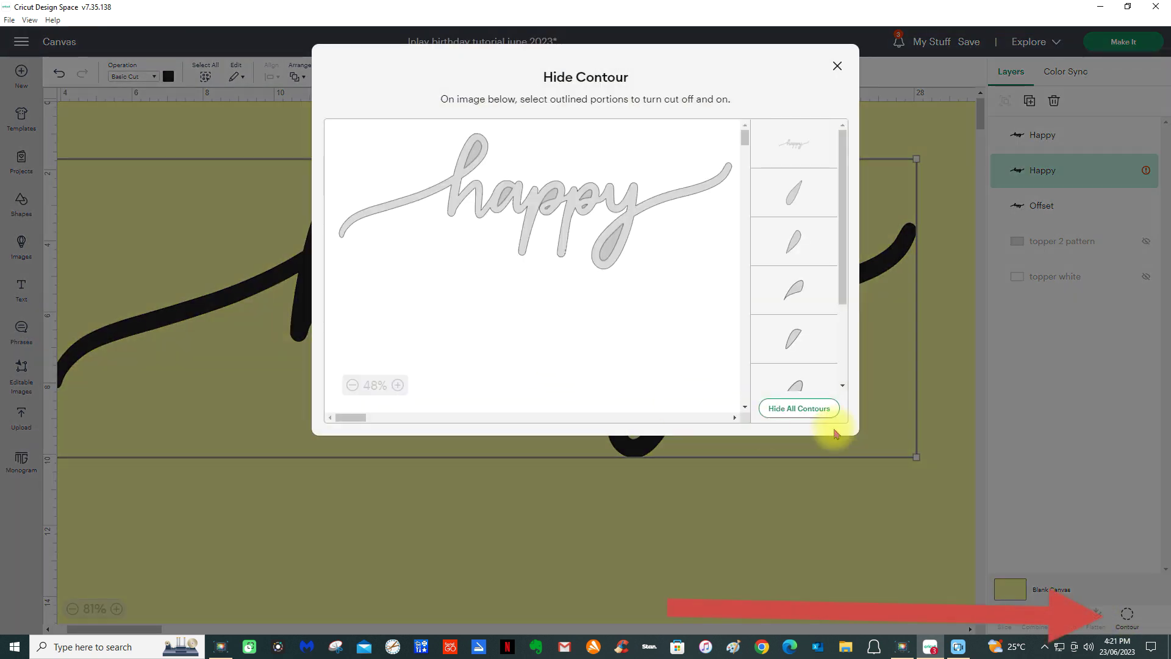
left_click(794, 413)
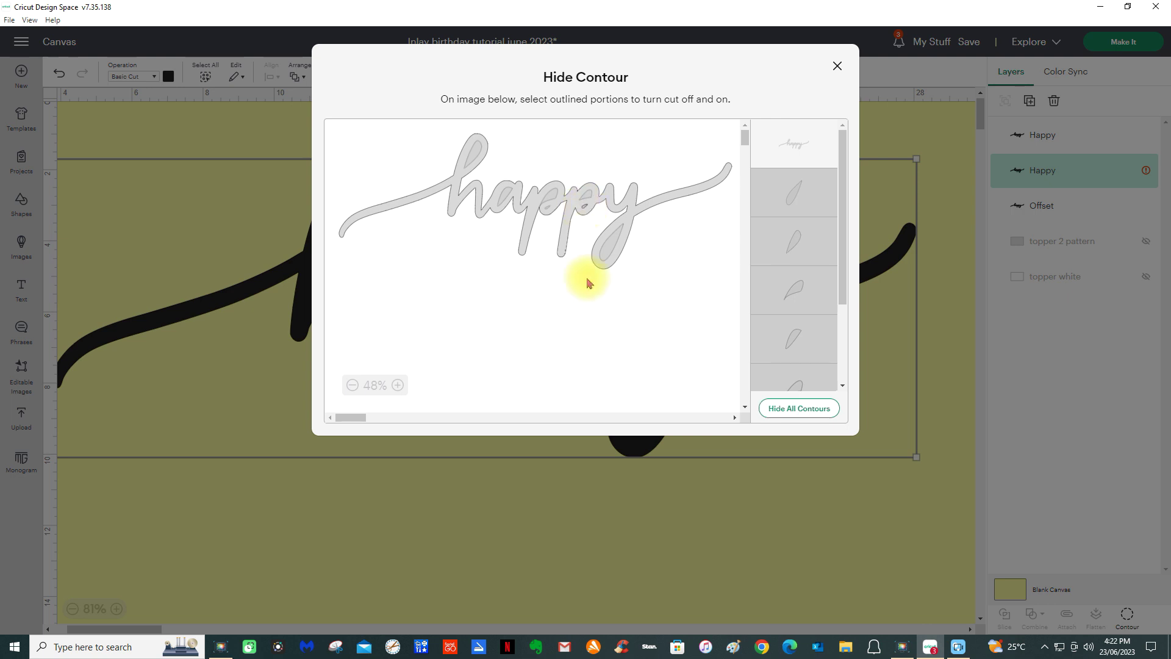
left_click(789, 147)
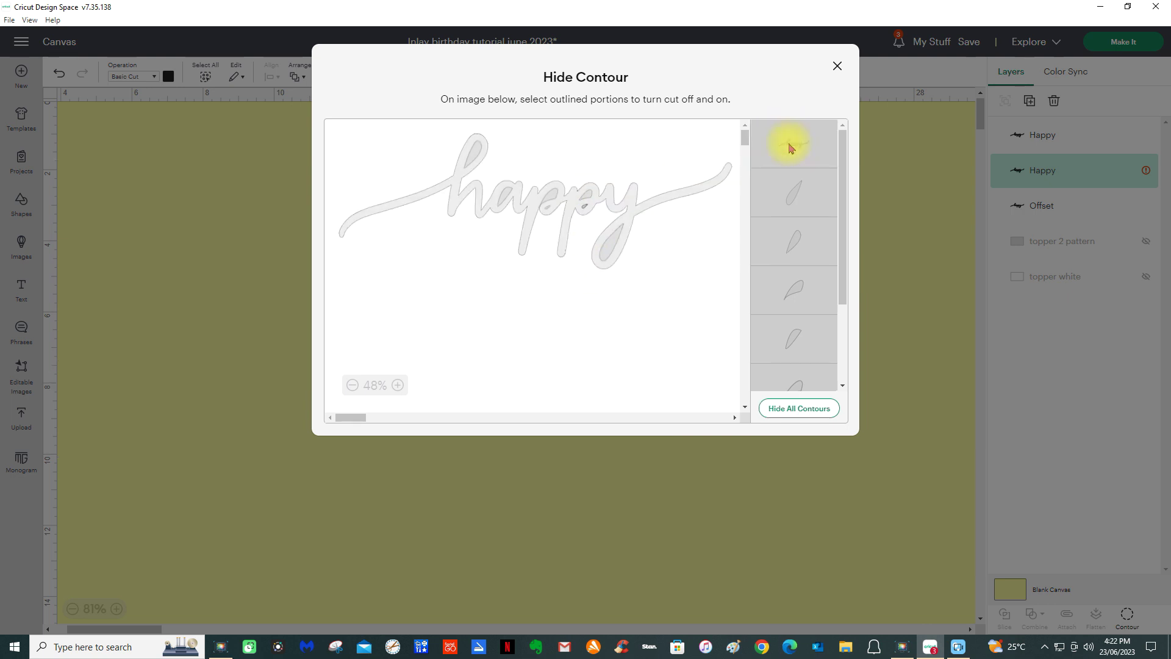
left_click(837, 65)
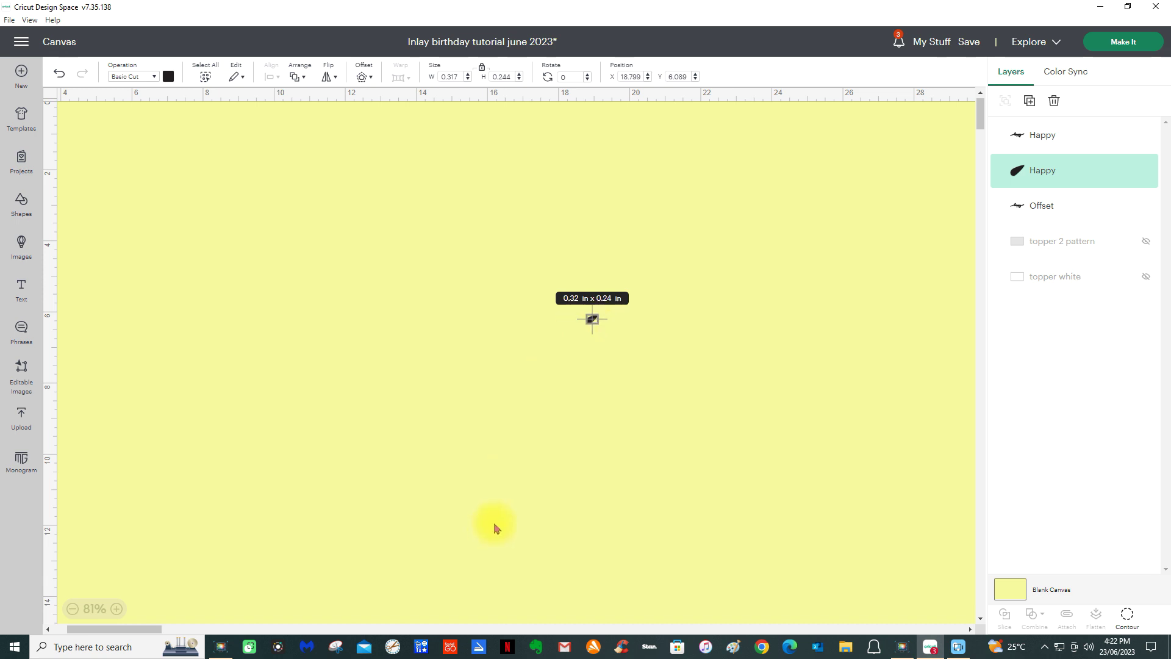
- Enlarge the isolated teardrop to about 0.79 × 0.61 in and place it at about X 15.01, Y 3.33 in
scroll(494, 528, "up", 3)
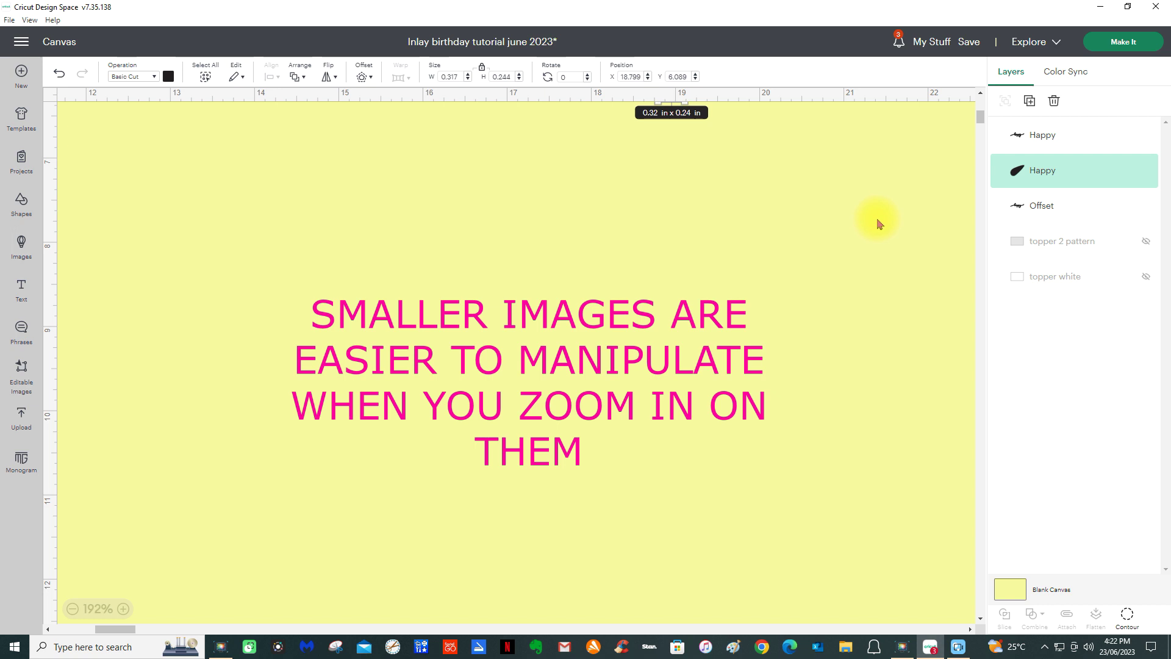
left_click(981, 109)
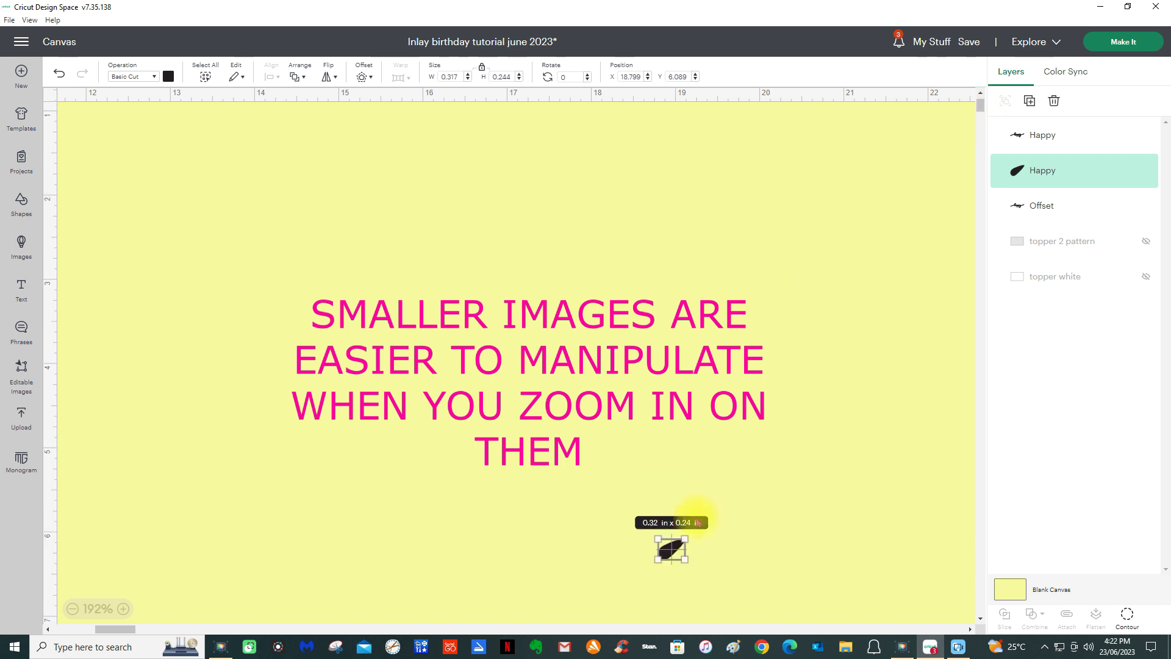
left_click_drag(685, 557, 369, 333)
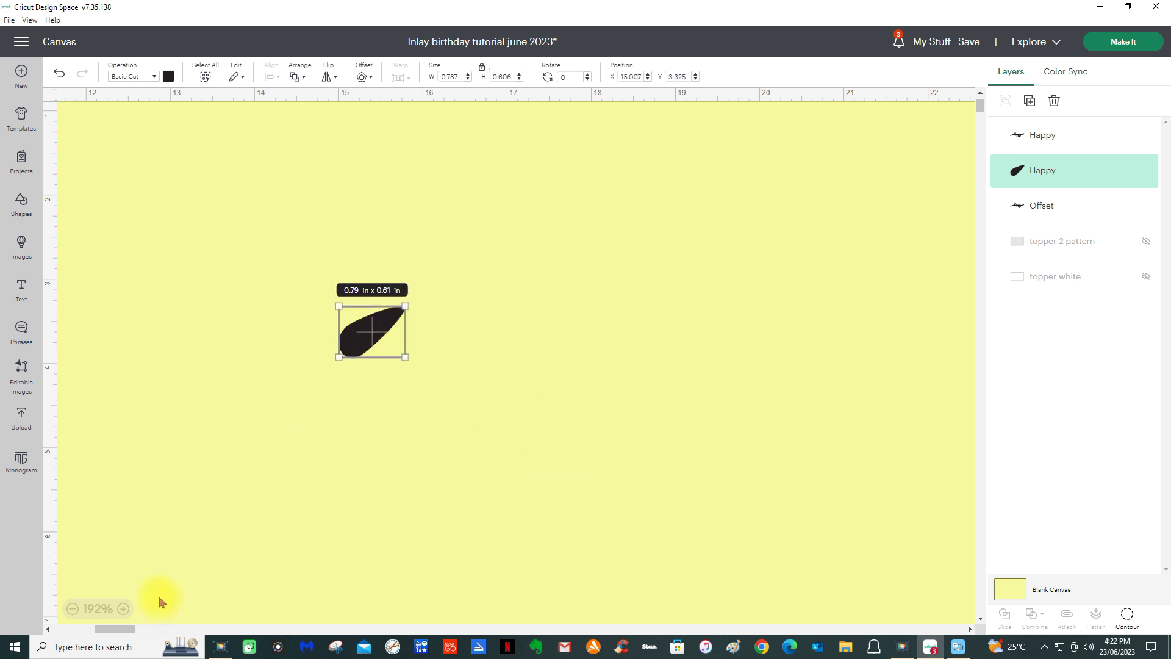
- Hide the thin "happy" word's Offset layer and rearrange the bold word with the teardrop beyond its end stroke, at about X 15.65, Y 2.66 in
left_click(458, 178)
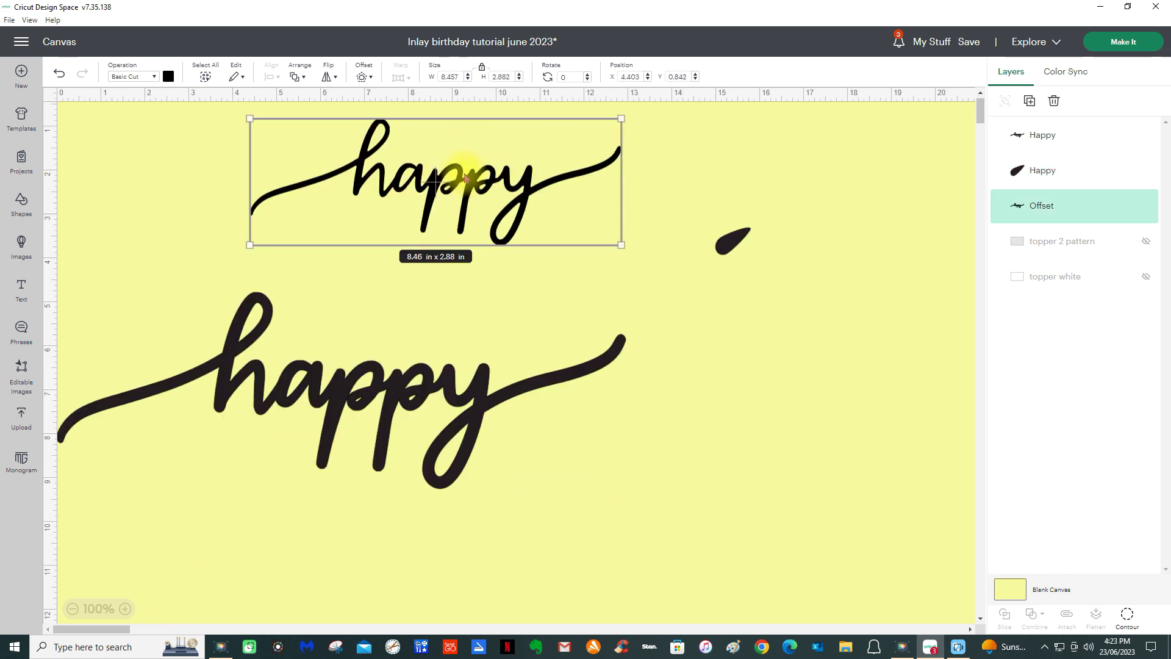
mouse_move(1123, 215)
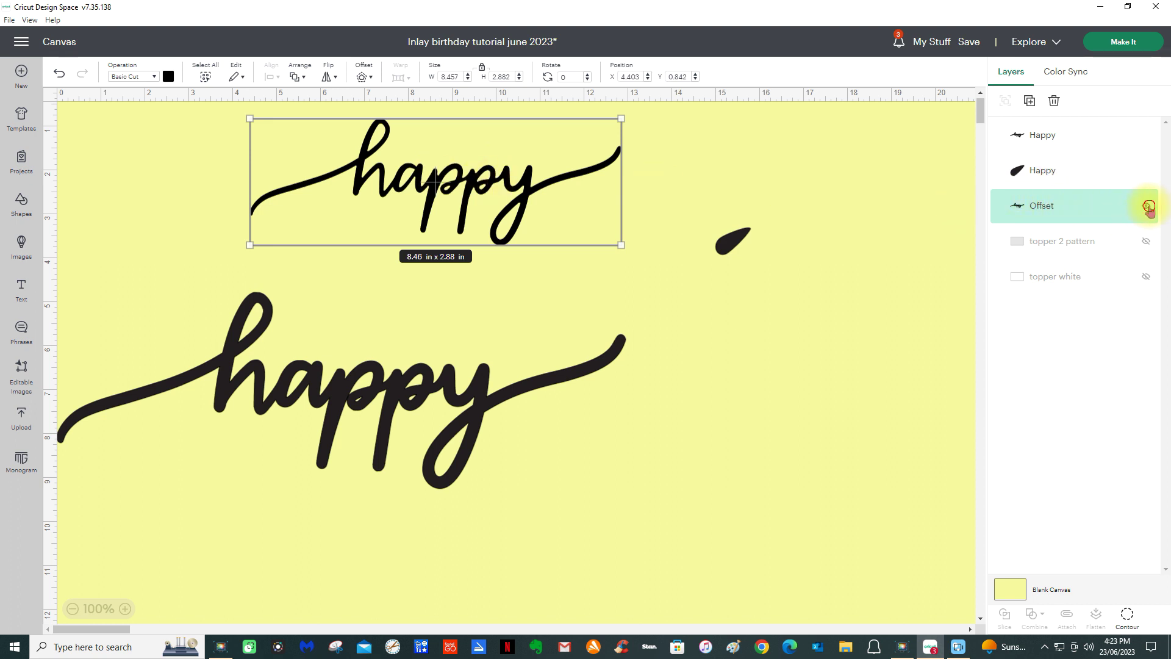
left_click(1148, 207)
left_click(477, 398)
mouse_move(482, 364)
left_mouse_down()
mouse_move(507, 241)
mouse_move(532, 286)
left_mouse_up()
mouse_move(745, 237)
left_mouse_down()
mouse_move(692, 267)
mouse_move(468, 281)
mouse_move(729, 294)
mouse_move(770, 211)
left_mouse_up()
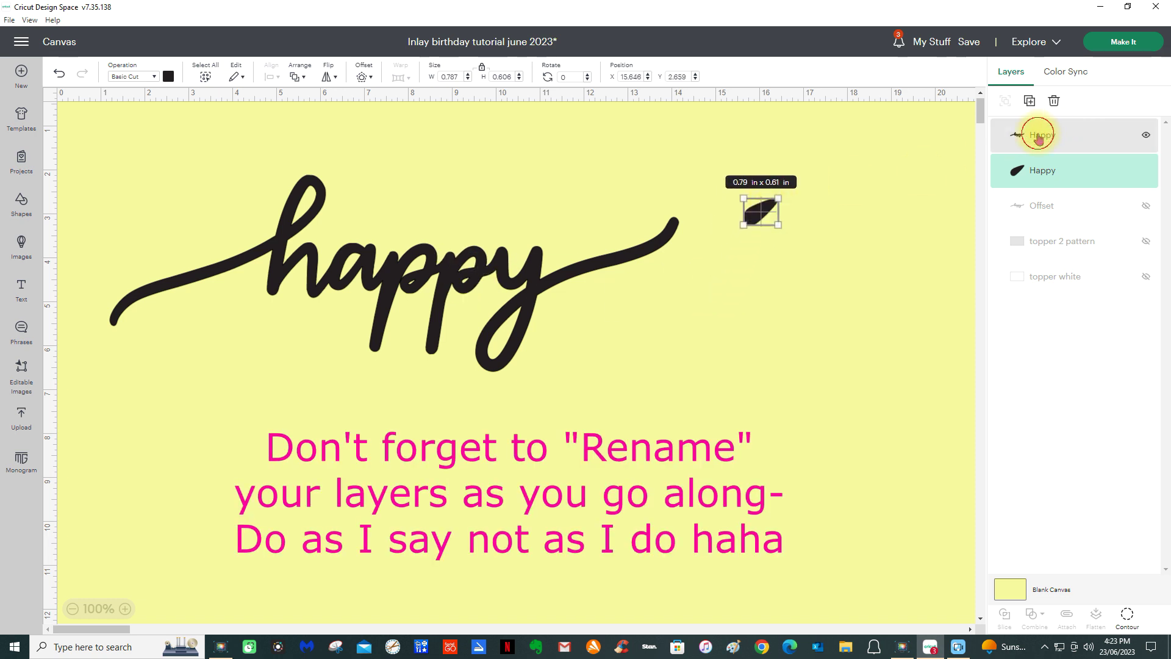
- Enlarge the bold "happy" word to about 18.79 × 6.48 in and inspect its contours without hiding any
left_click(1038, 139)
left_click(1018, 172)
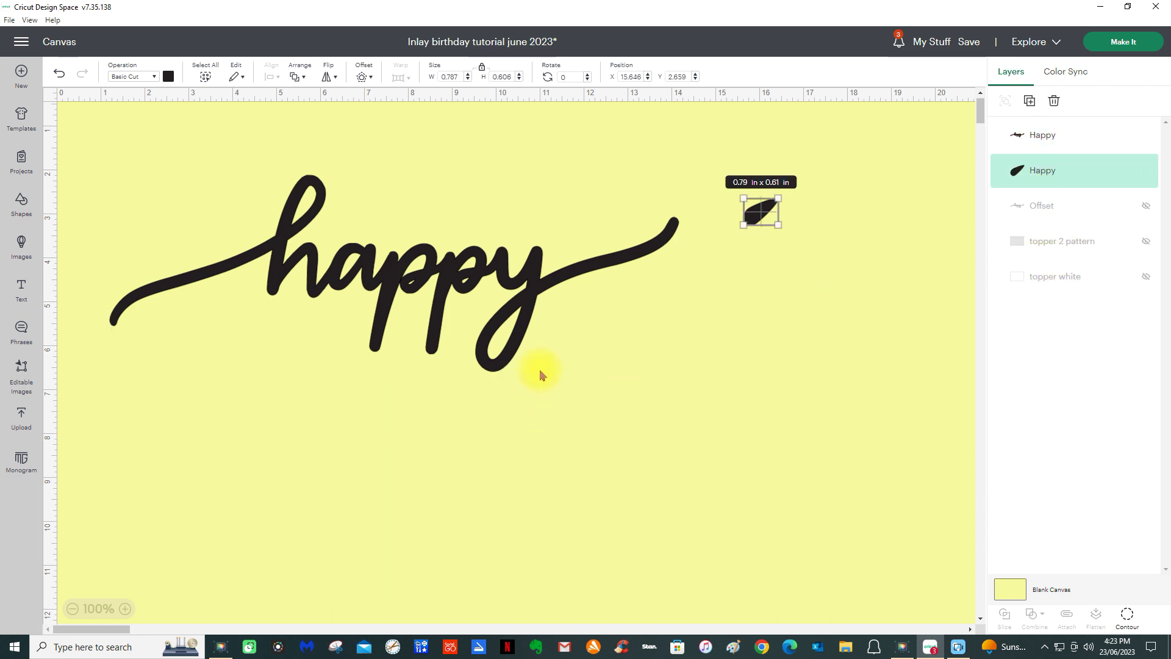
left_click_drag(464, 280, 475, 293)
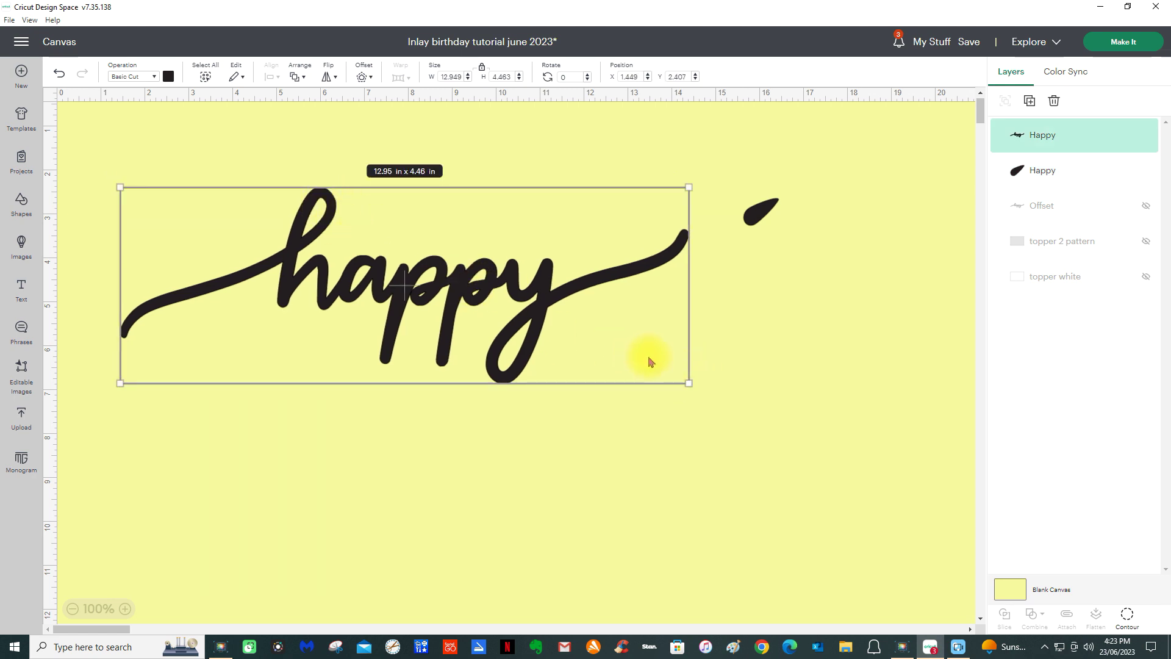
left_click_drag(688, 383, 801, 470)
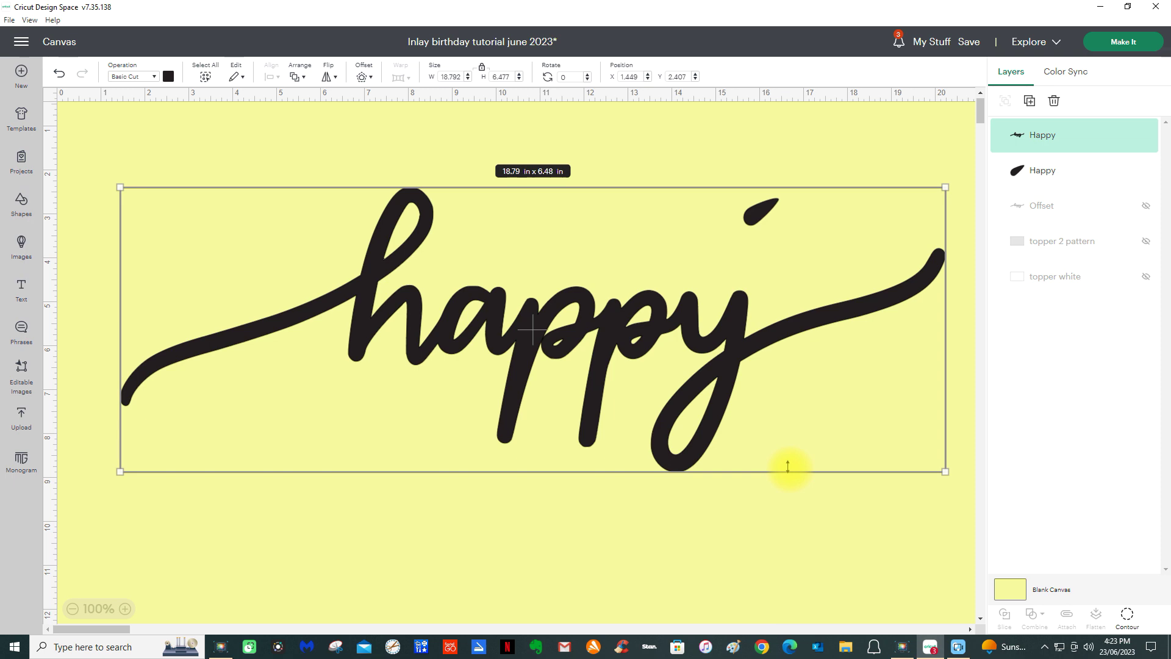
left_click(1128, 617)
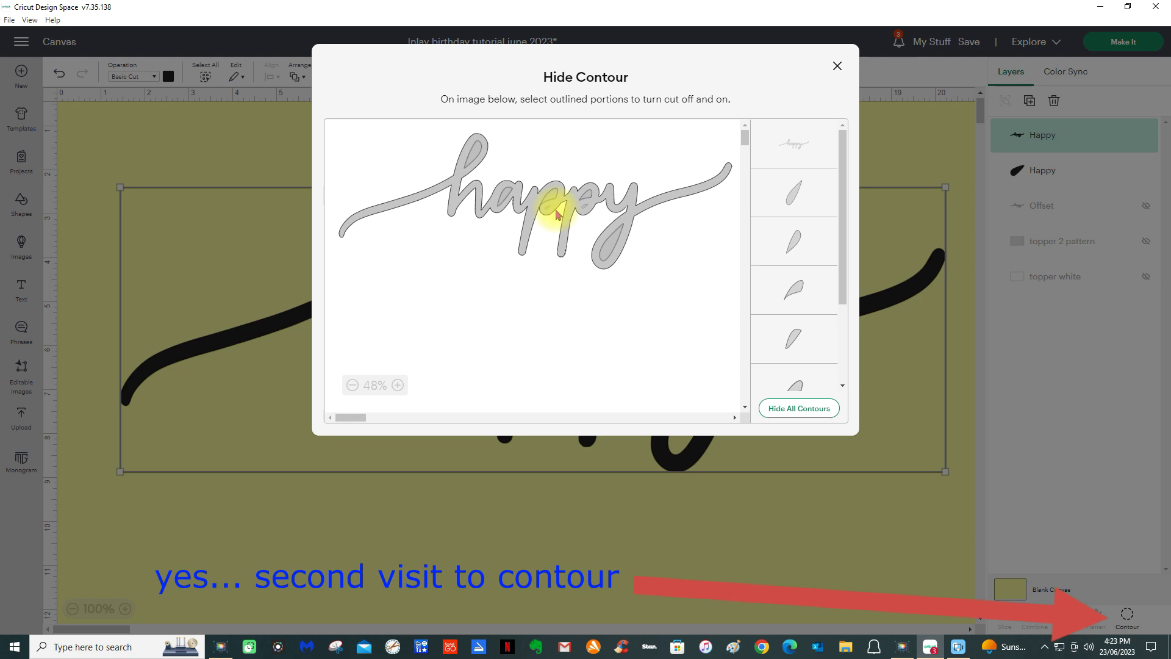
left_click(836, 66)
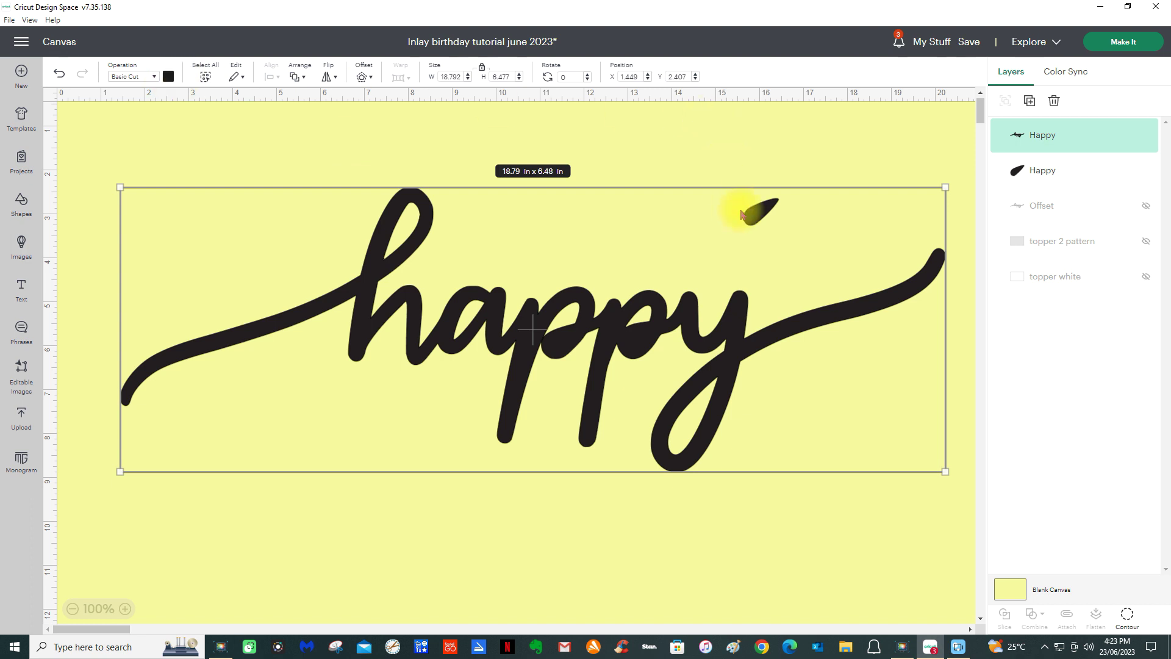
- Recolour the teardrop shape orange
left_click(745, 160)
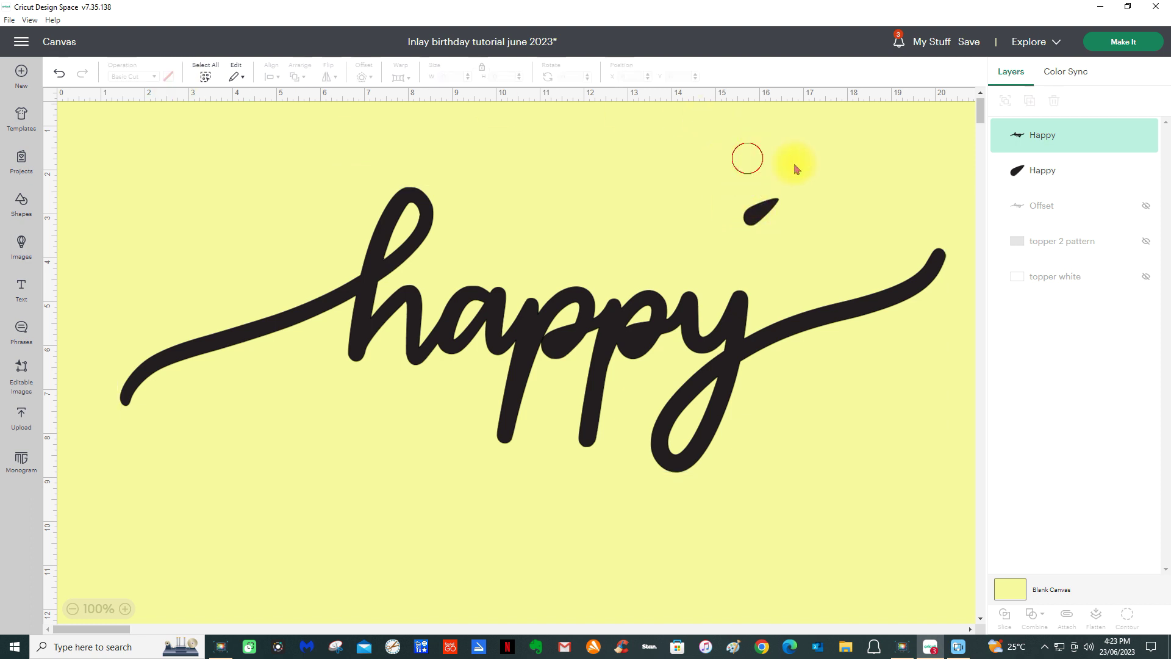
left_click(1040, 181)
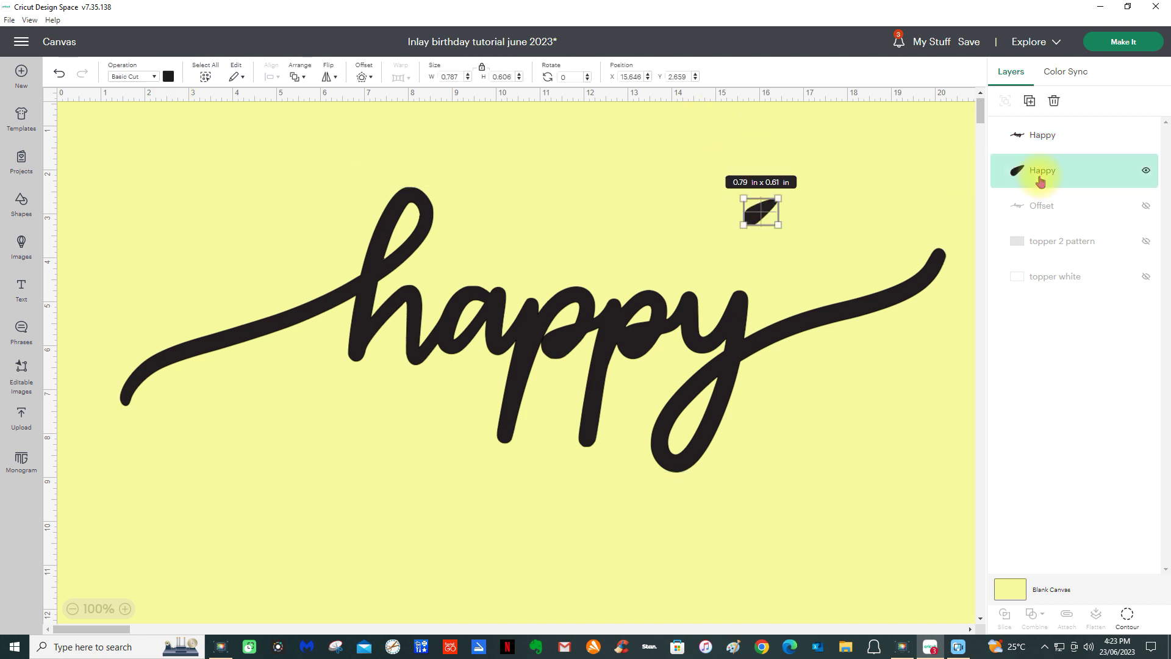
left_click(168, 77)
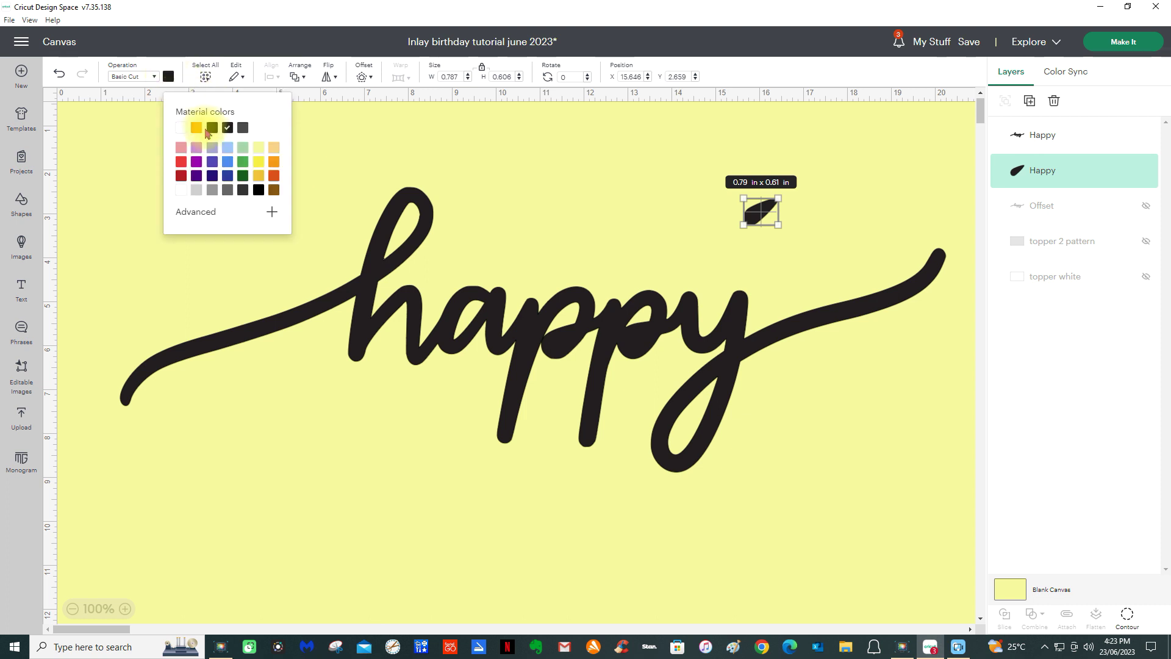
left_click(259, 148)
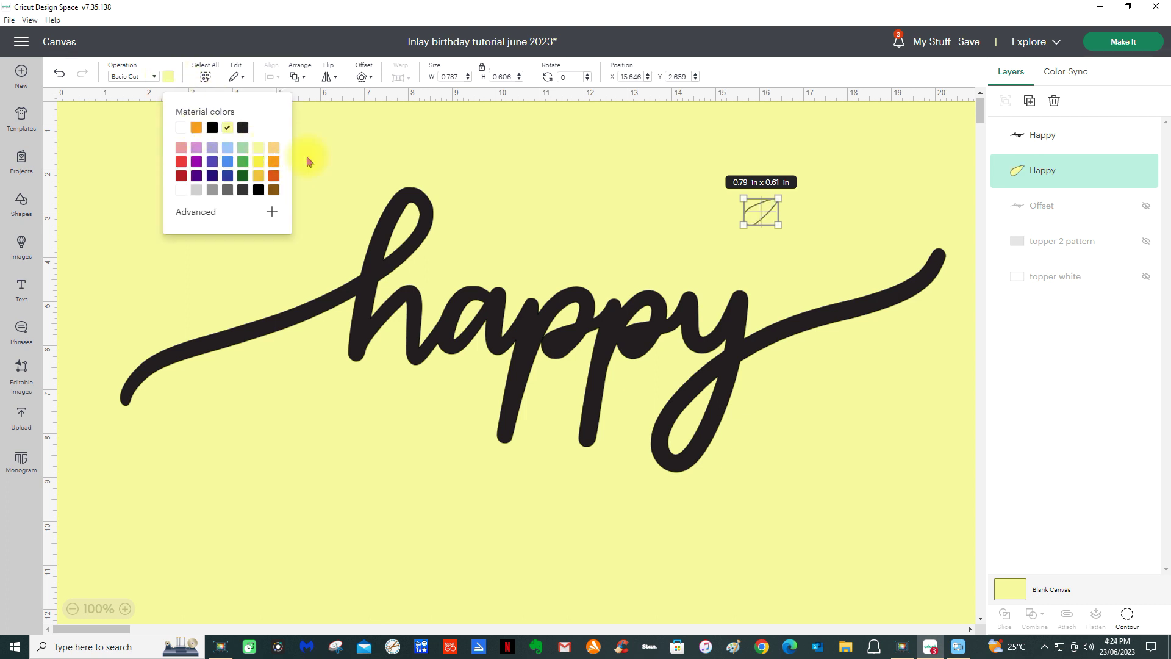
left_click(274, 164)
left_click(776, 244)
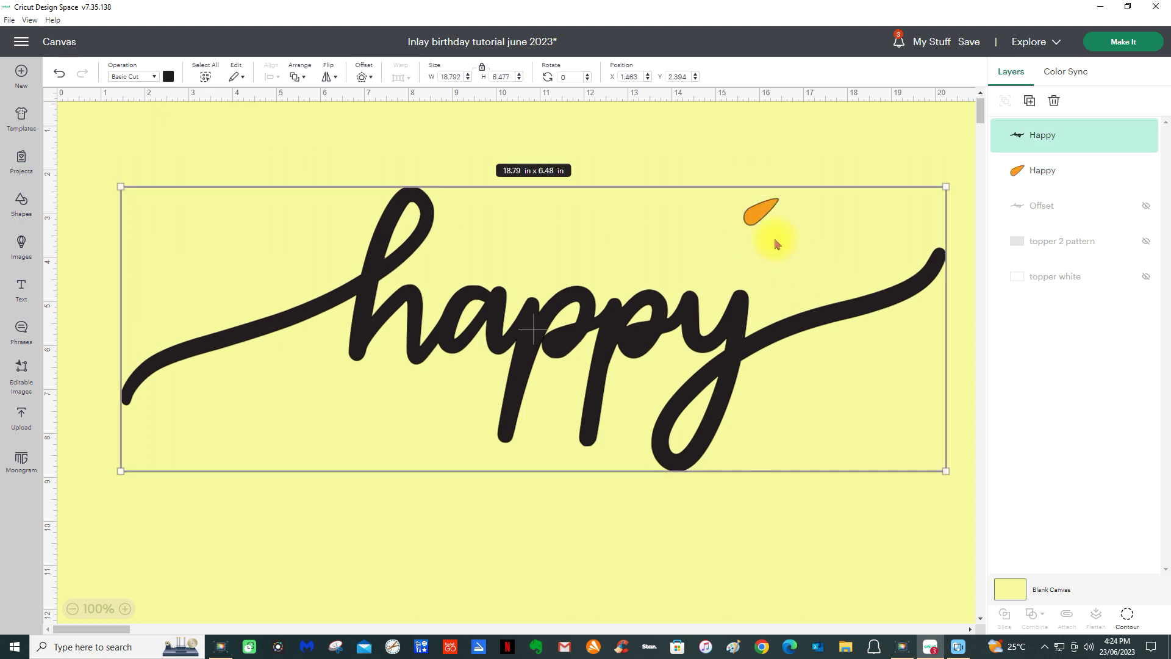
left_click(756, 176)
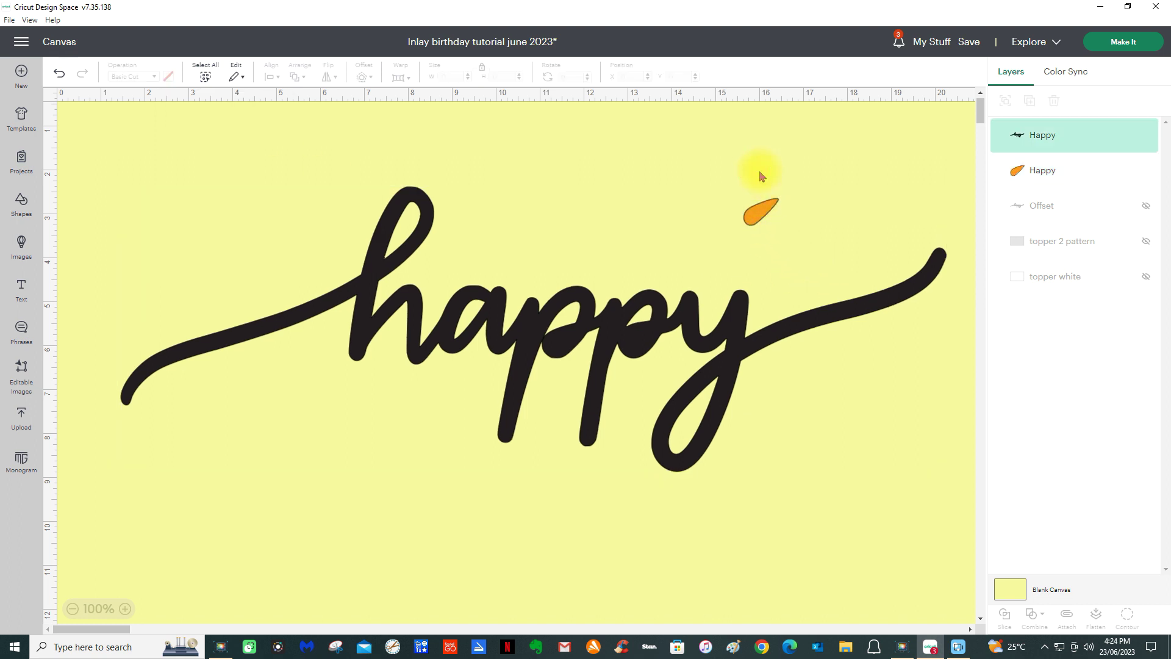
left_click(757, 222)
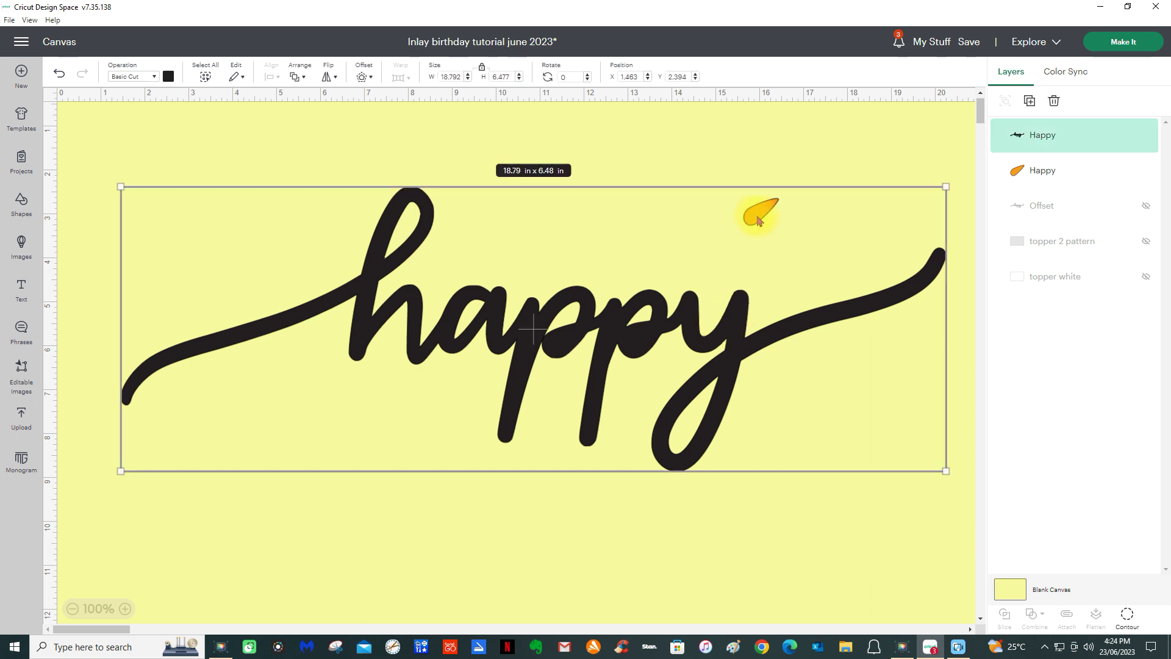
- Shrink the orange teardrop to about 0.41 × 0.31 in and bring it to the front over the filled lower bowl of the second p
left_click(1017, 178)
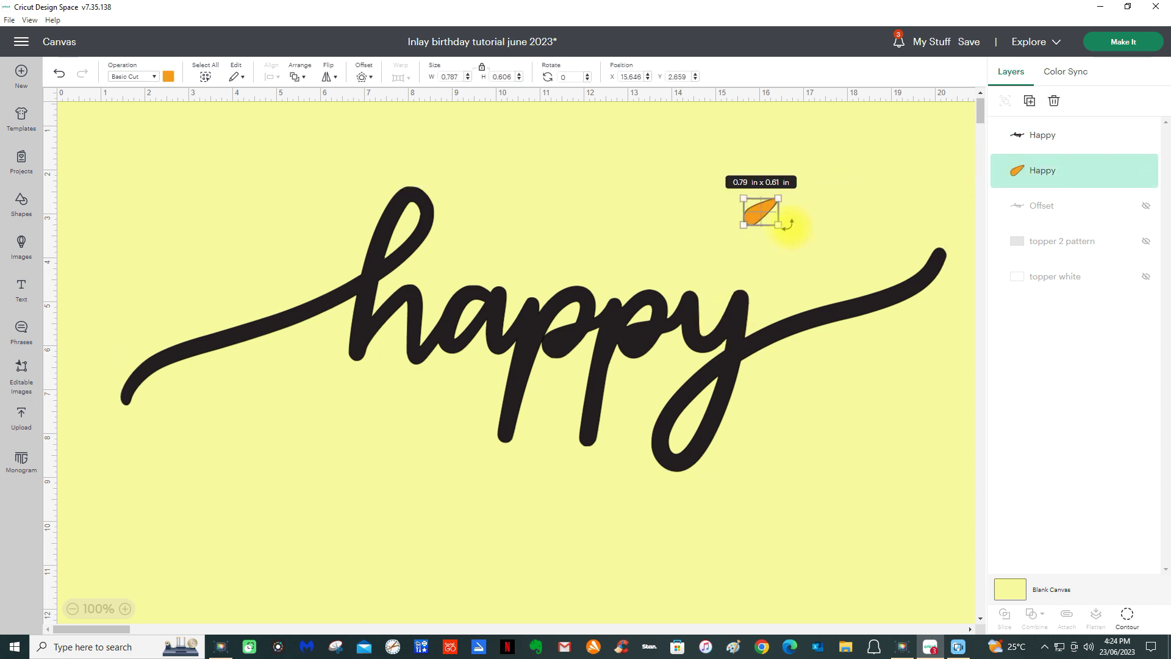
left_click_drag(778, 225, 754, 207)
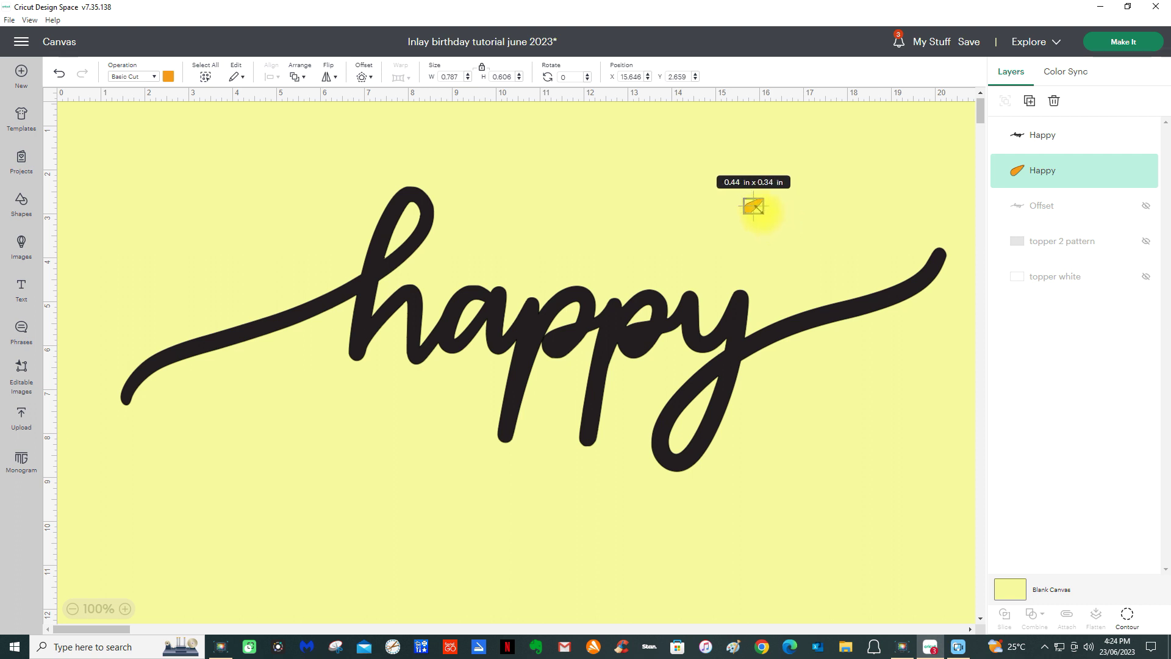
left_click_drag(757, 211, 638, 342)
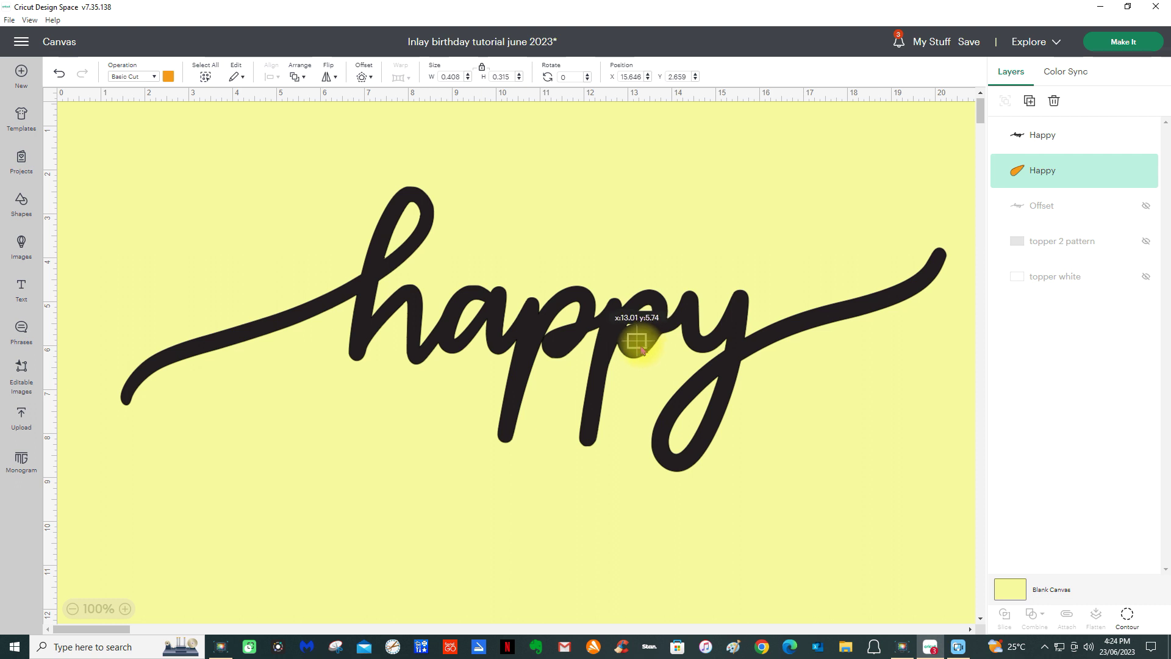
left_click(298, 77)
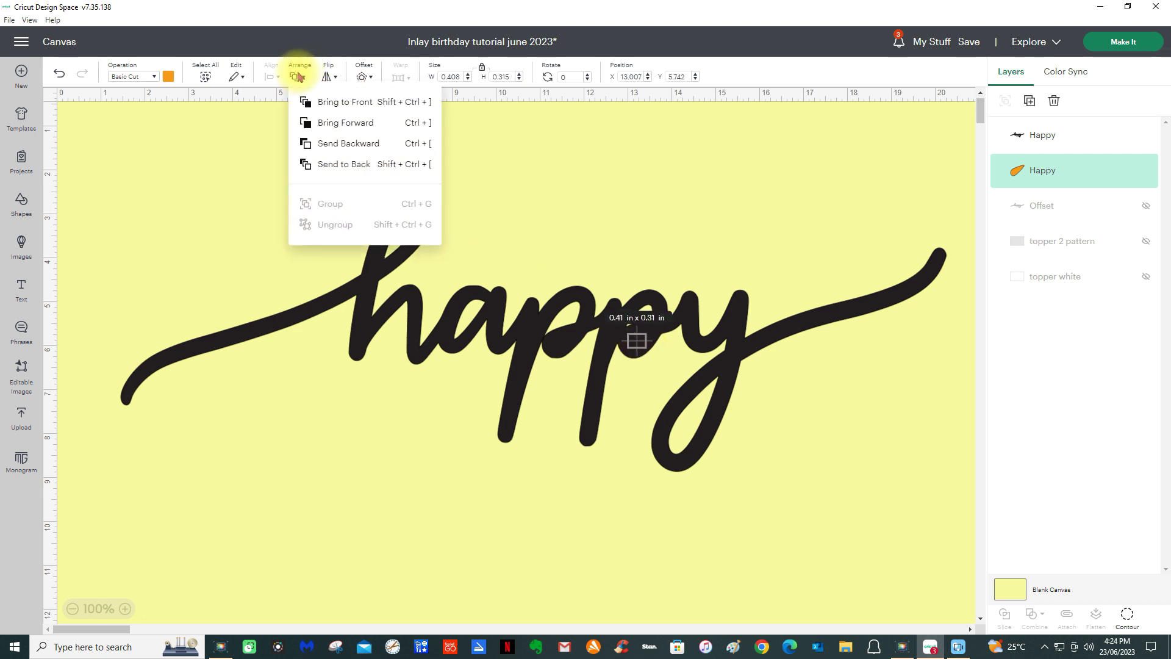
left_click(323, 105)
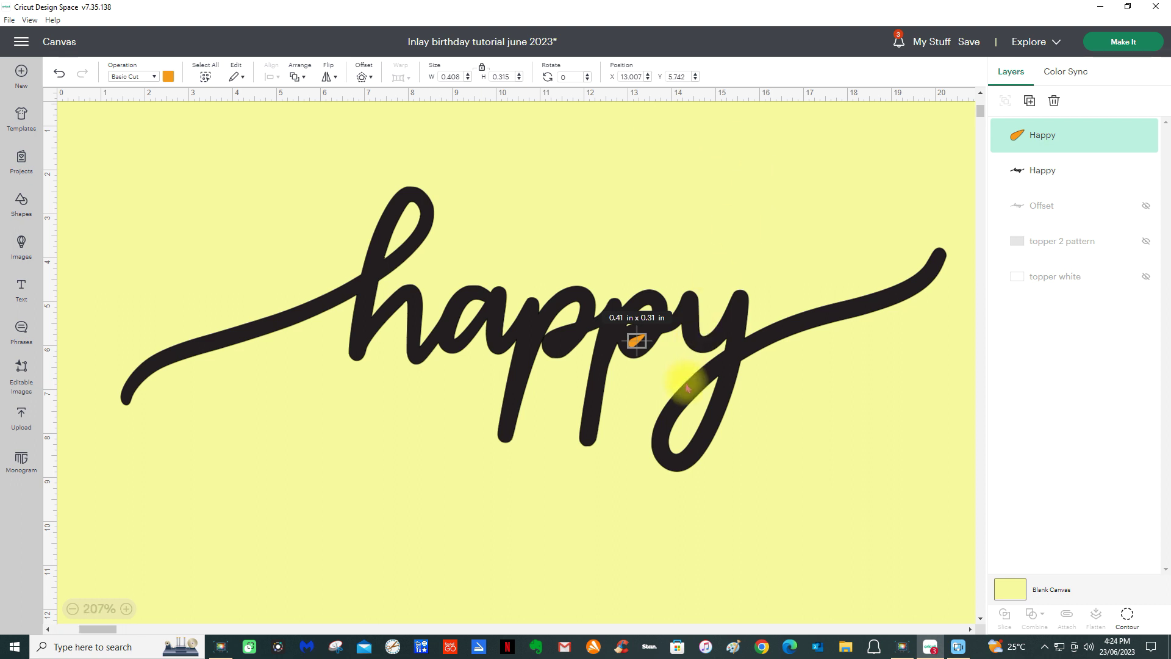
- Enlarge the teardrop to about 0.47 × 0.37 in and centre it in the second p's bowl at about X 13.01, Y 5.68 in
scroll(766, 445, "up", 2)
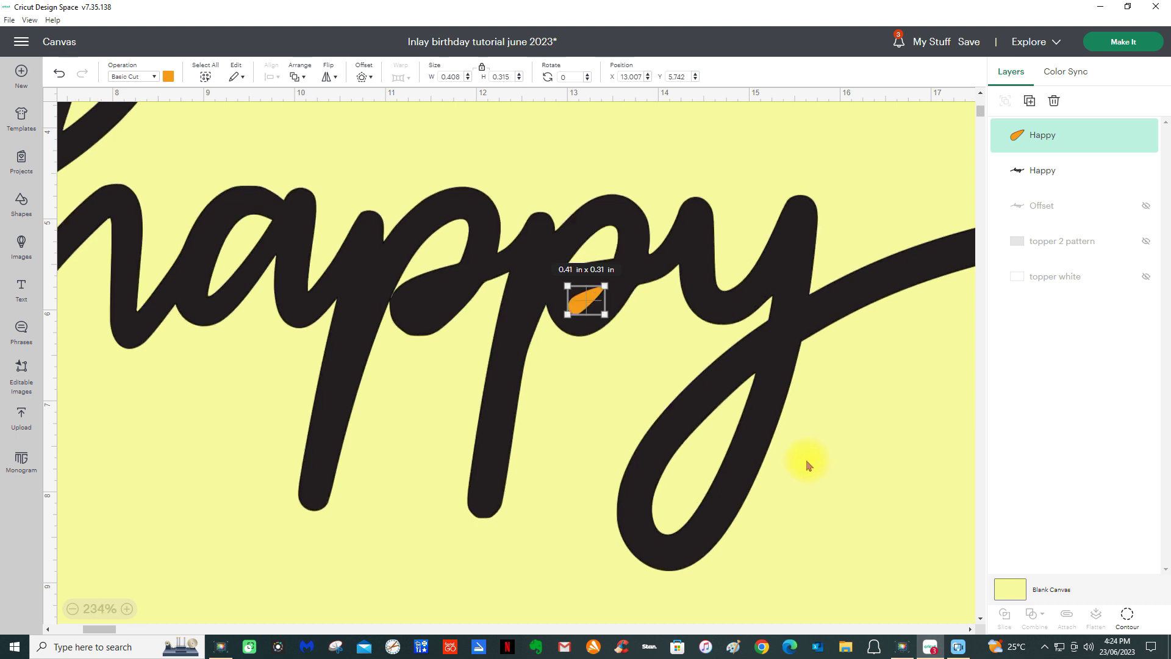
scroll(806, 465, "up", 1)
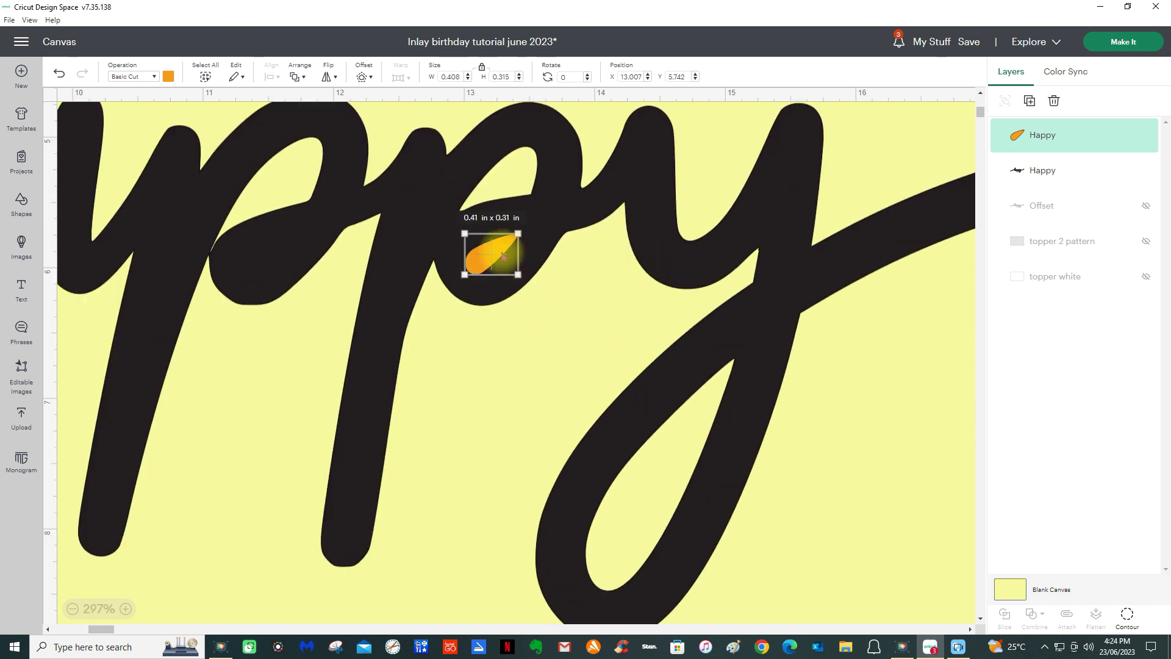
left_click_drag(502, 255, 511, 249)
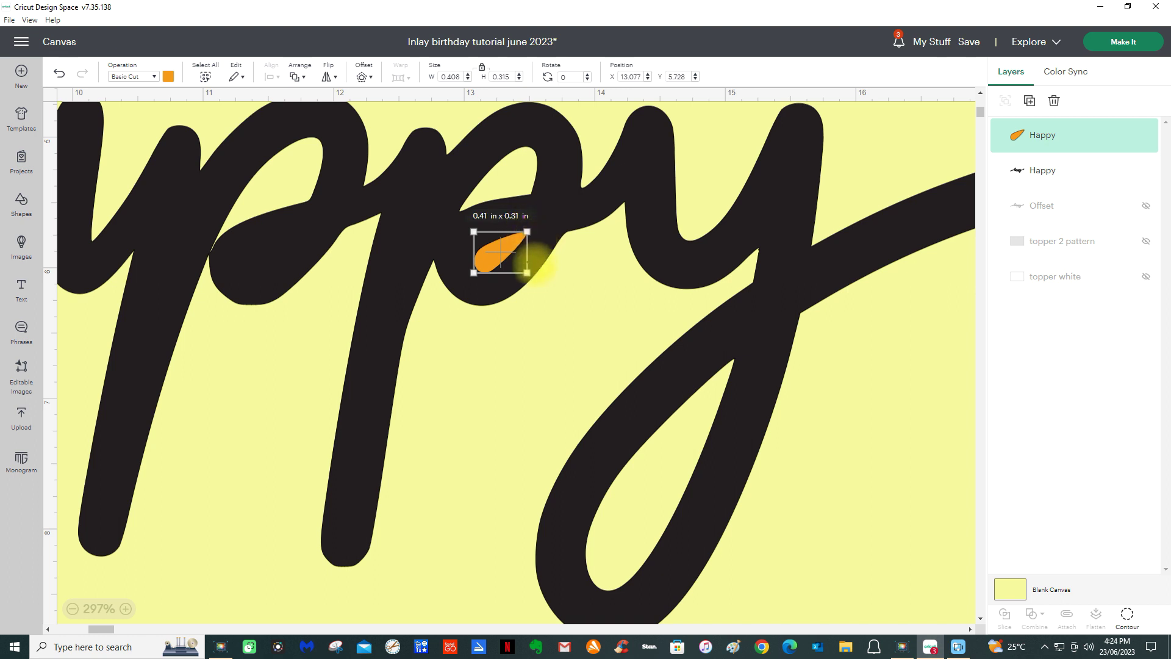
left_click_drag(536, 281, 497, 263)
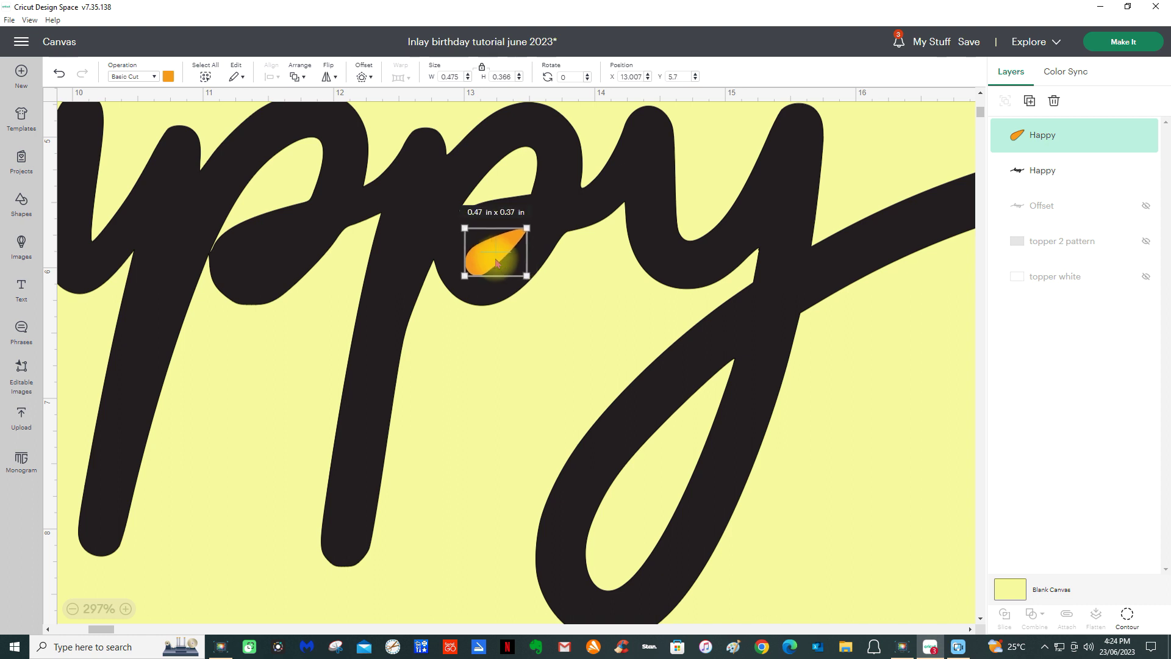
key("Up")
key("Up")
key("Down")
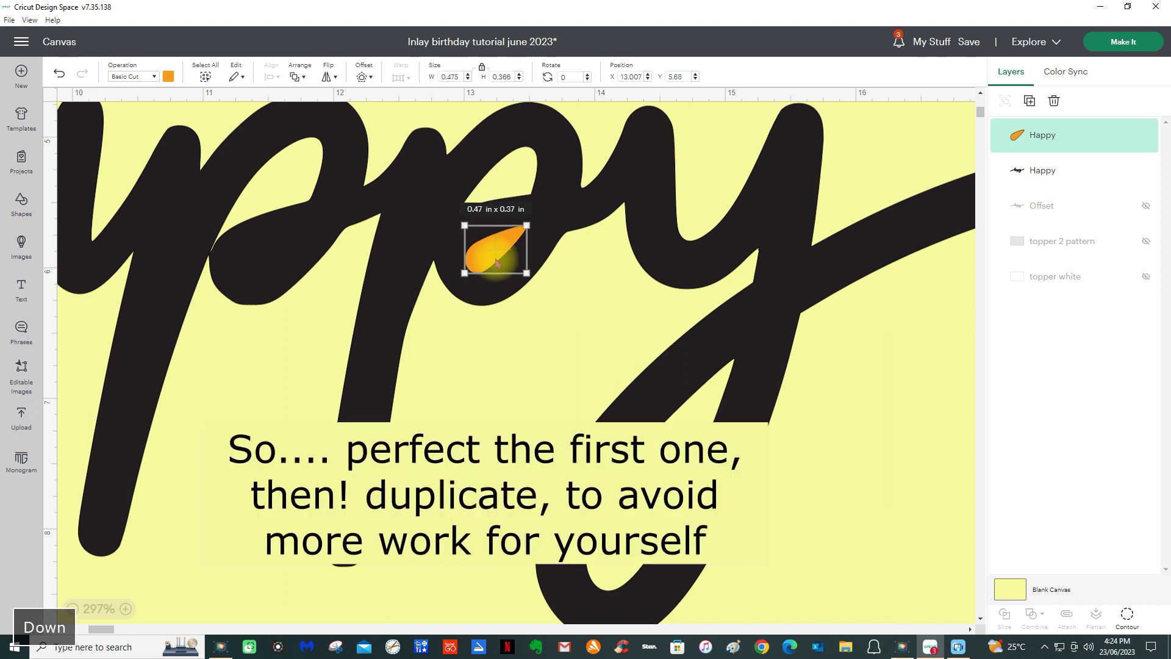
- Enlarge the teardrop in the second p to about 0.56 × 0.43 in and rotate it to about 4.86° to follow the bowl
left_click_drag(527, 273, 495, 258)
left_click(497, 261)
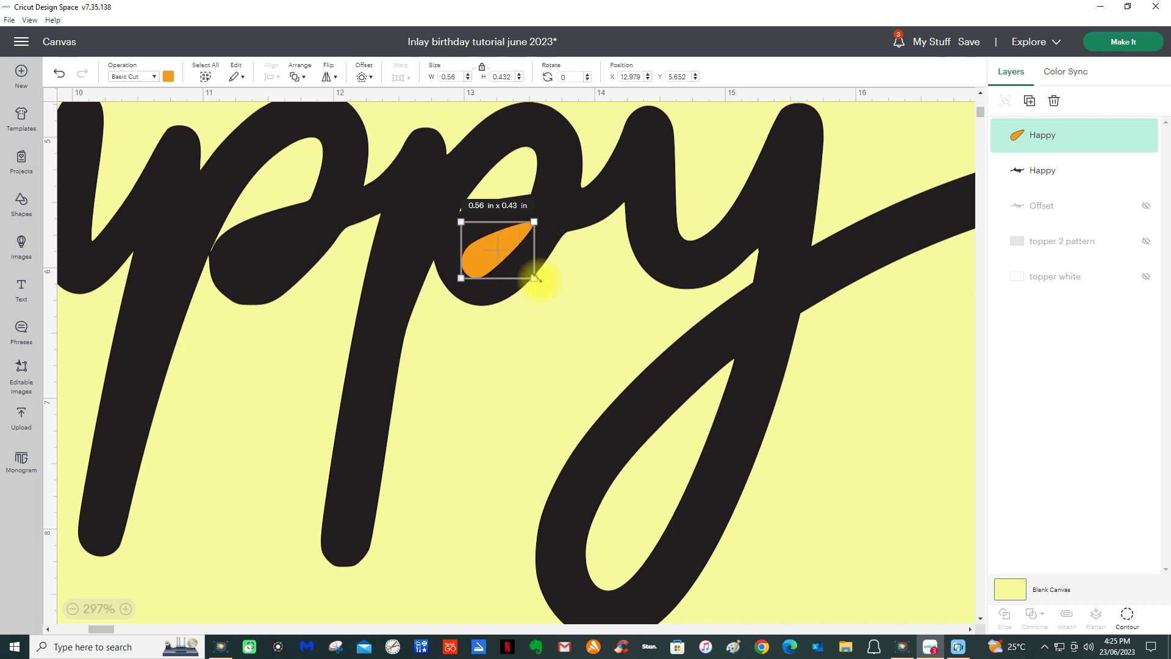
left_click_drag(542, 287, 539, 293)
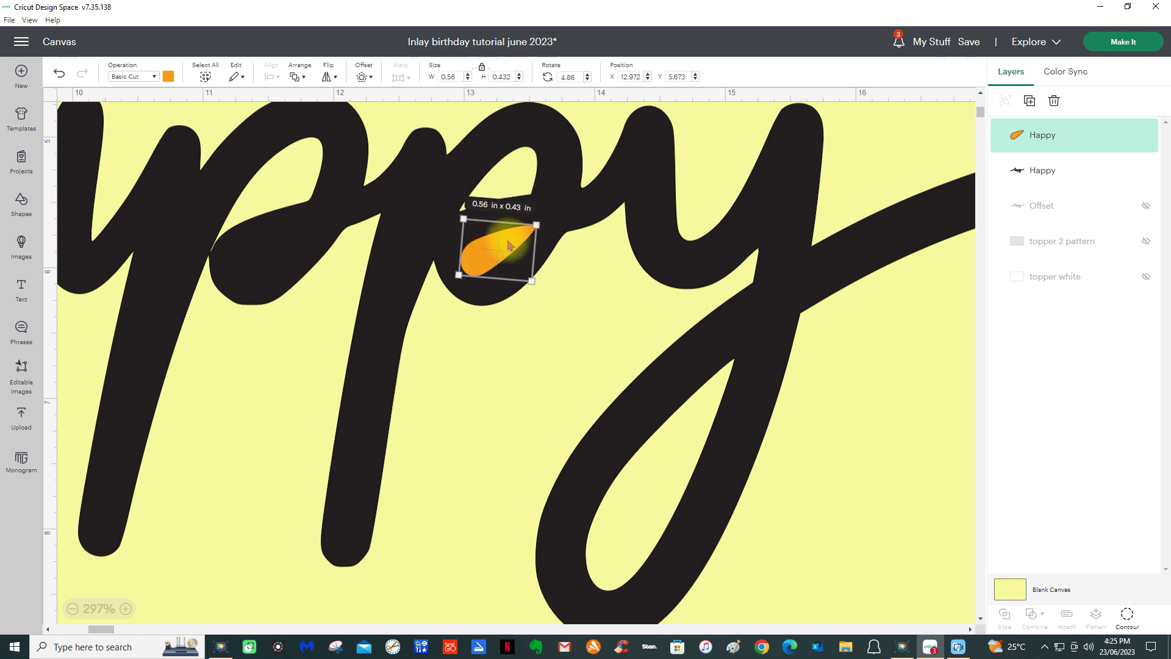
- Duplicate the teardrop and place the copy in the first p's bowl at about X 11.26, Y 5.66 in
left_click(1030, 101)
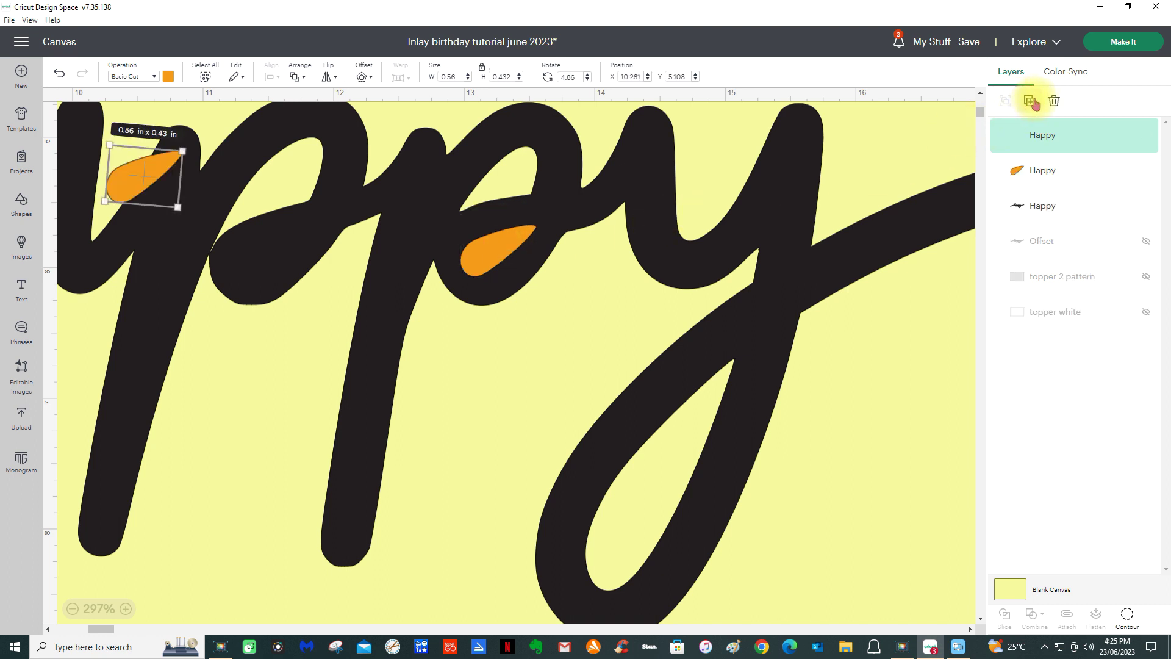
left_click_drag(175, 206, 272, 255)
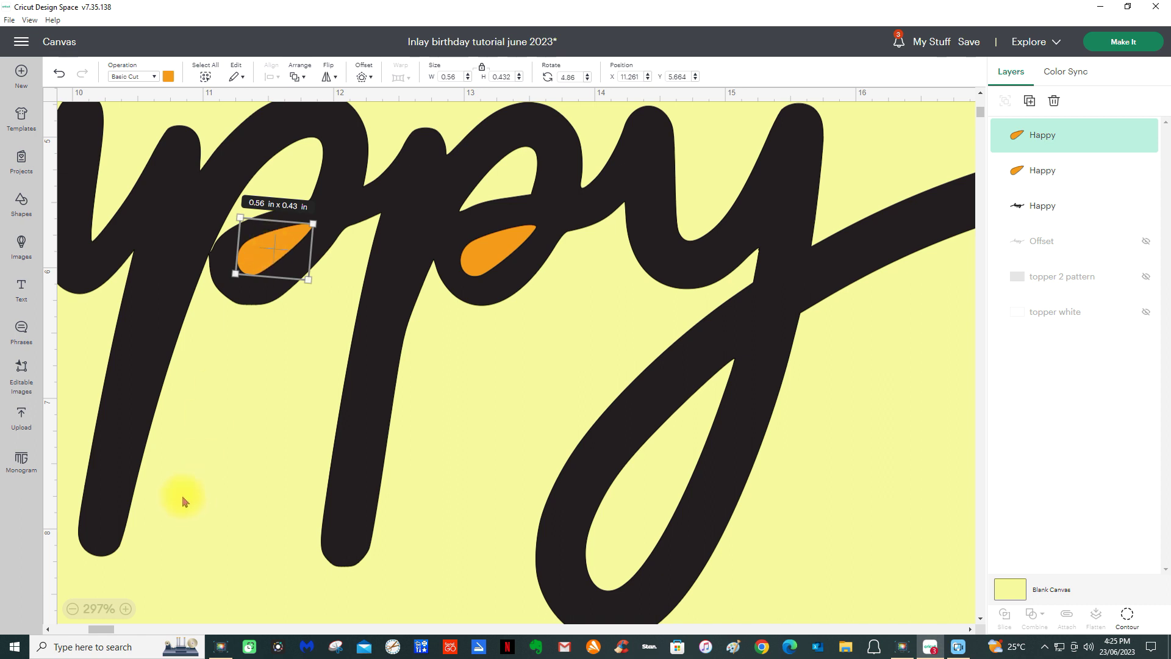
scroll(189, 504, "down", 3)
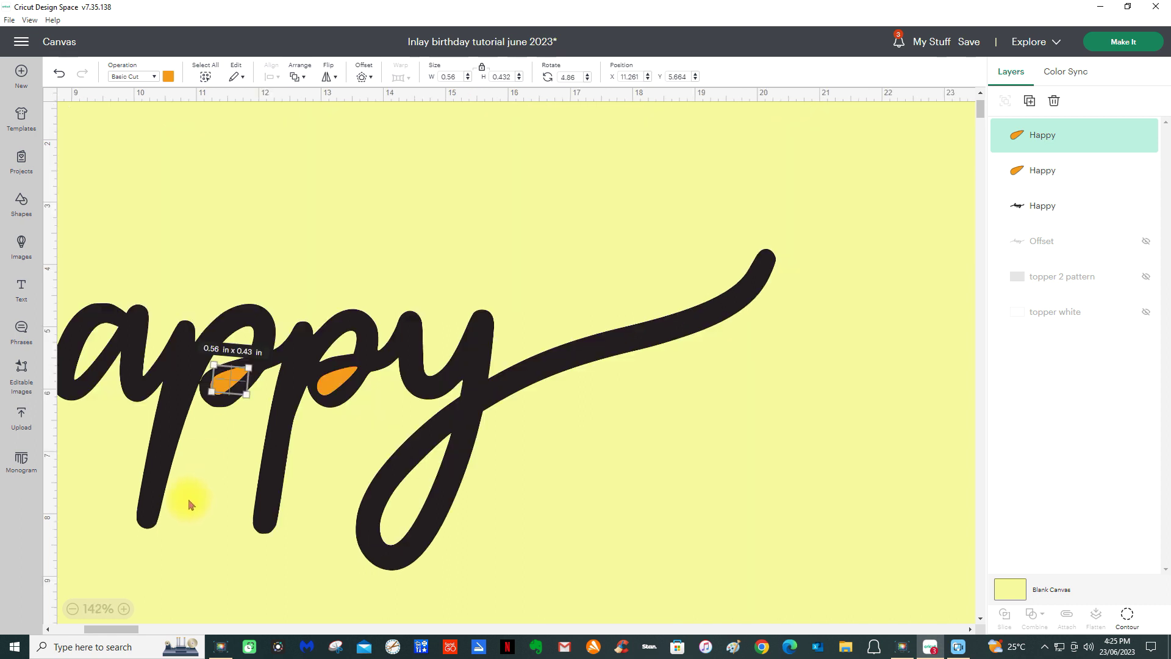
left_click_drag(122, 632, 104, 635)
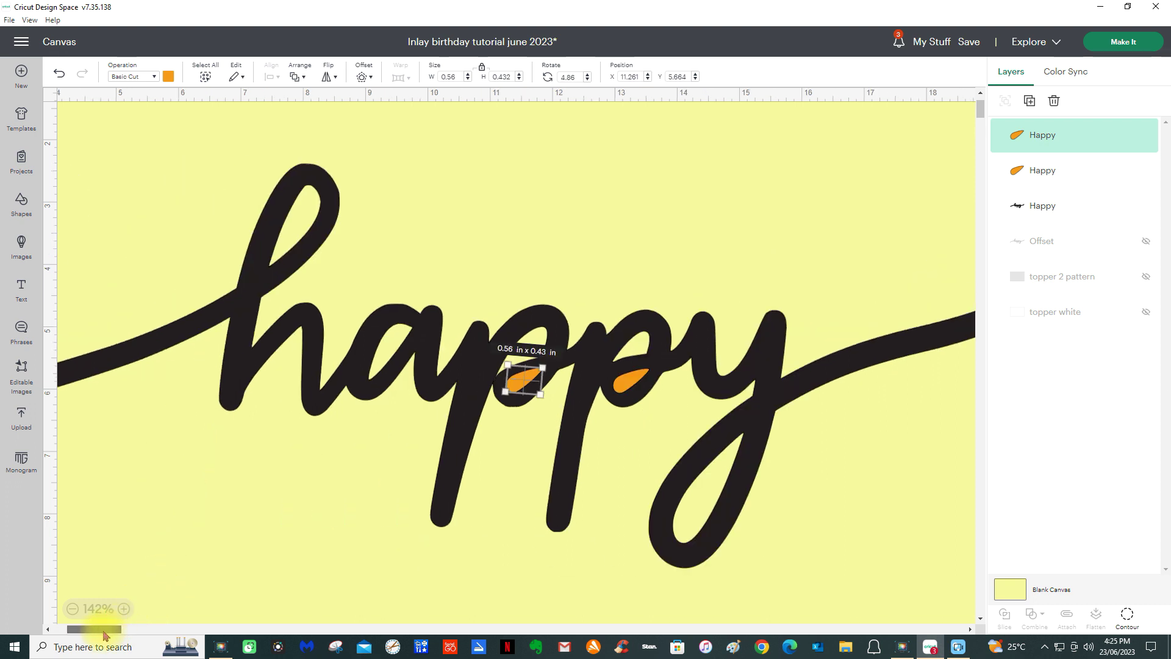
left_click(278, 576)
mouse_move(170, 515)
left_mouse_down()
mouse_move(287, 526)
mouse_move(445, 515)
mouse_move(170, 520)
left_mouse_up()
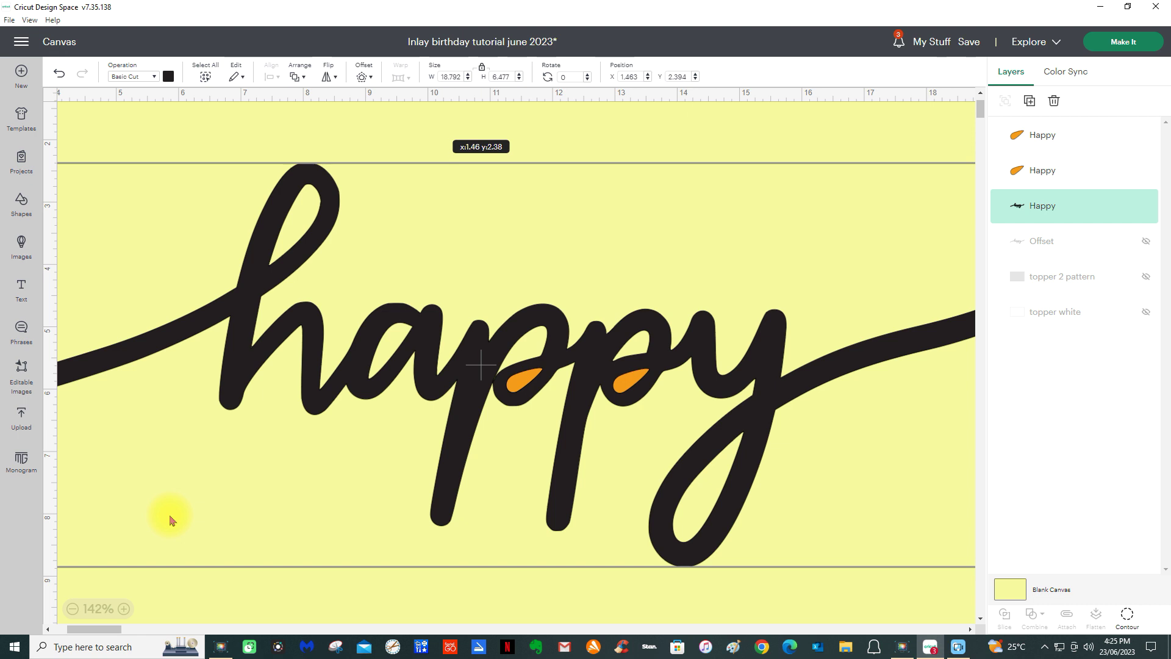
left_click(222, 568)
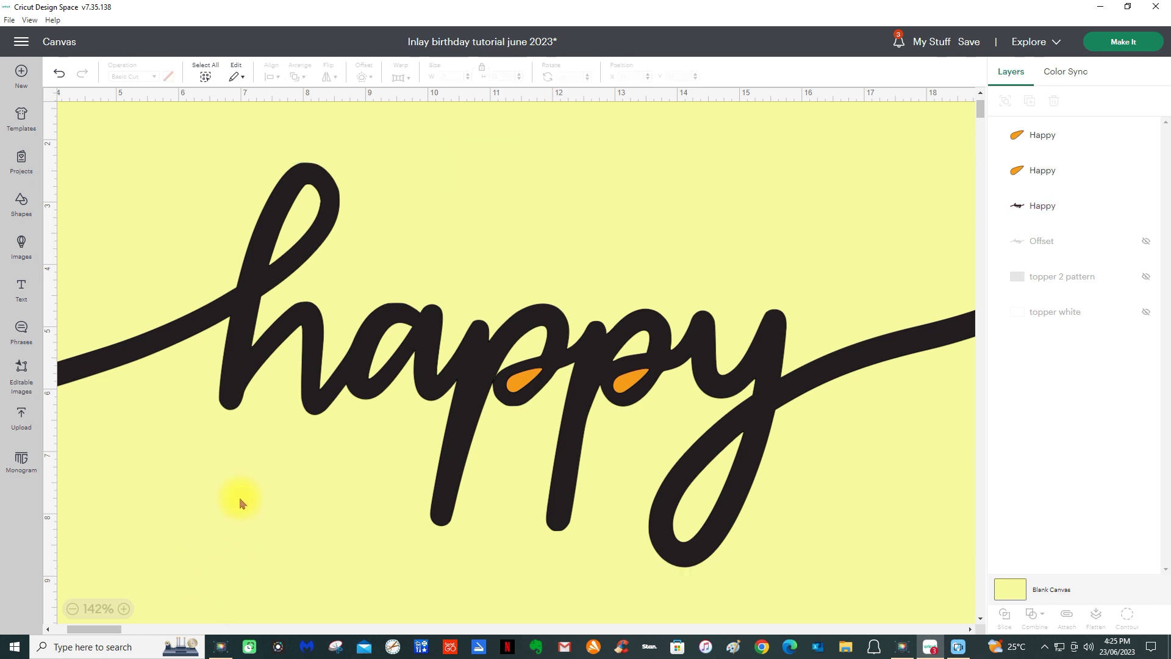
left_click_drag(170, 142, 815, 524)
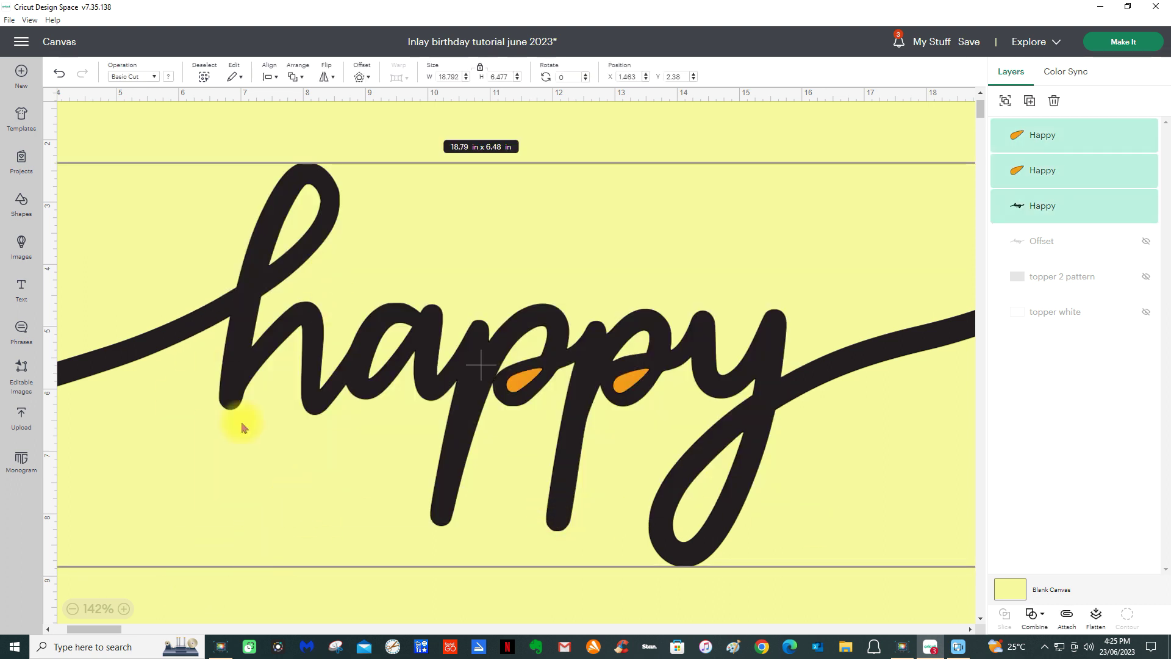
left_click(836, 137)
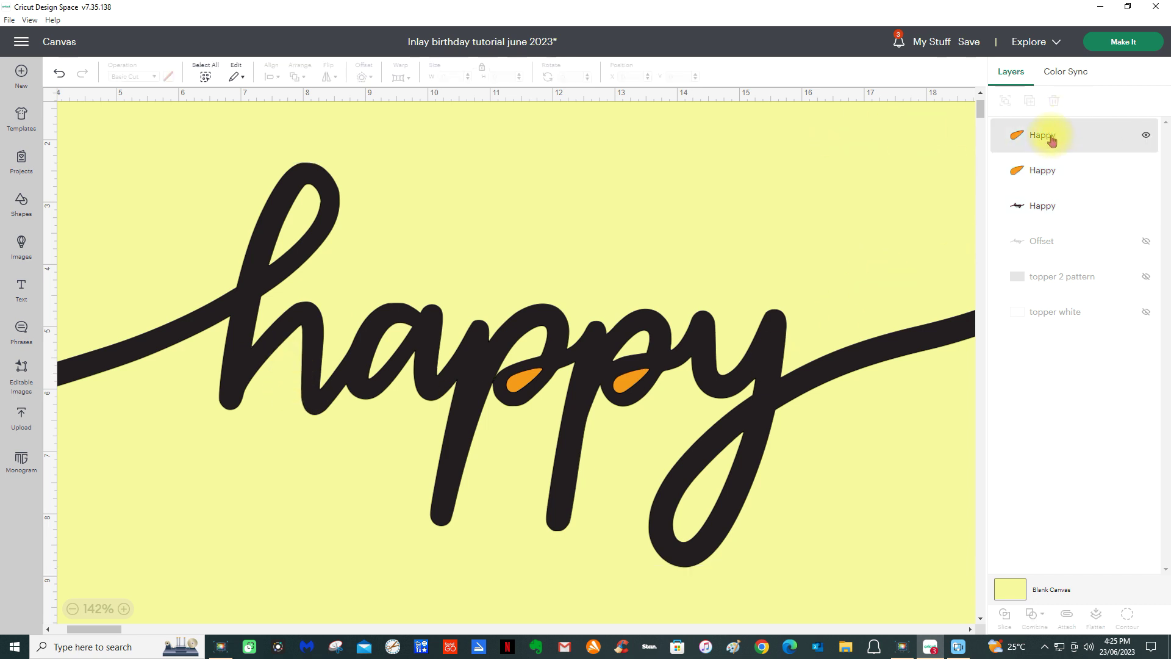
- Combine both teardrops and the bold "happy" word with Exclude to cut openings in the two p's
left_click(1050, 137)
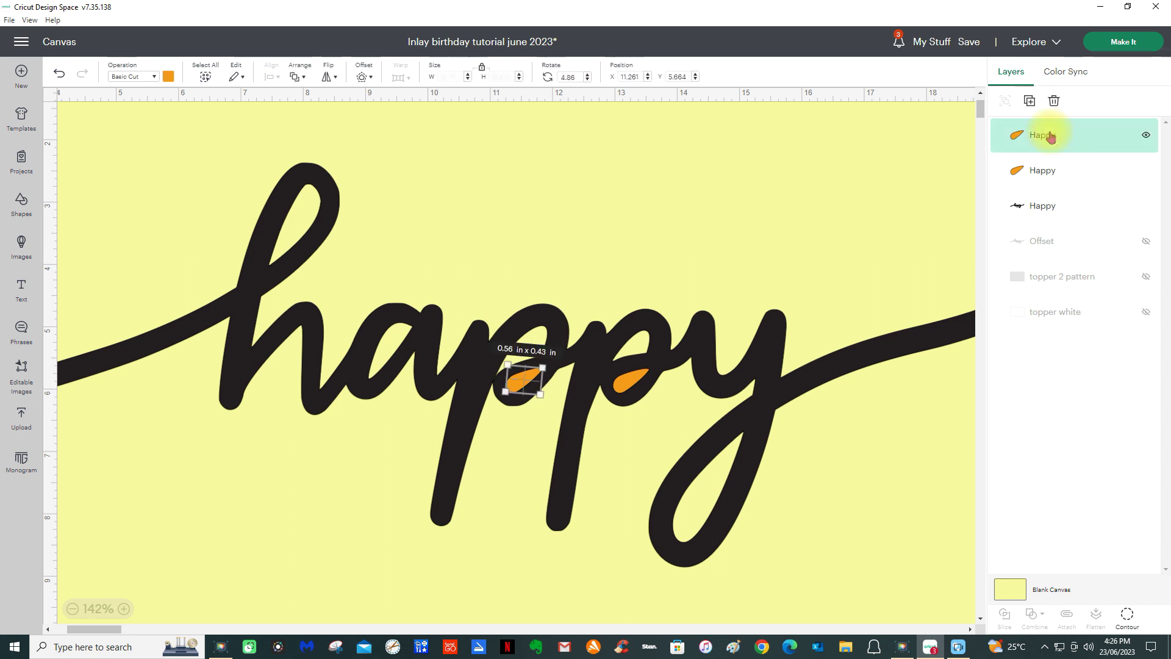
left_click(1043, 176, "shift")
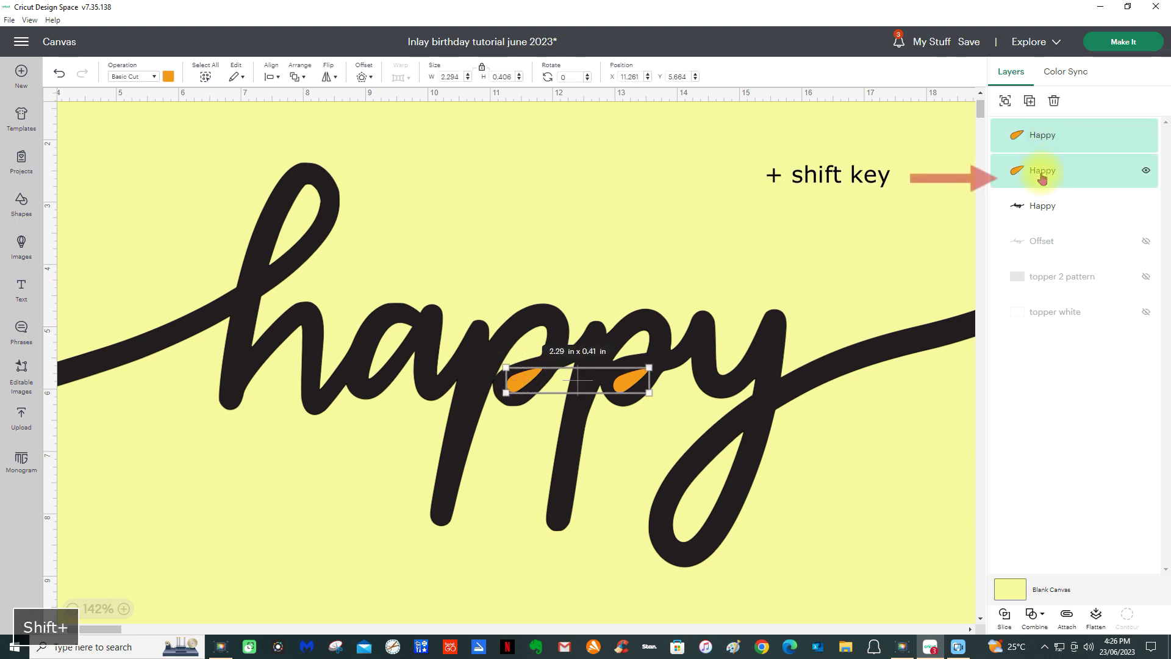
left_click(1041, 207, "shift")
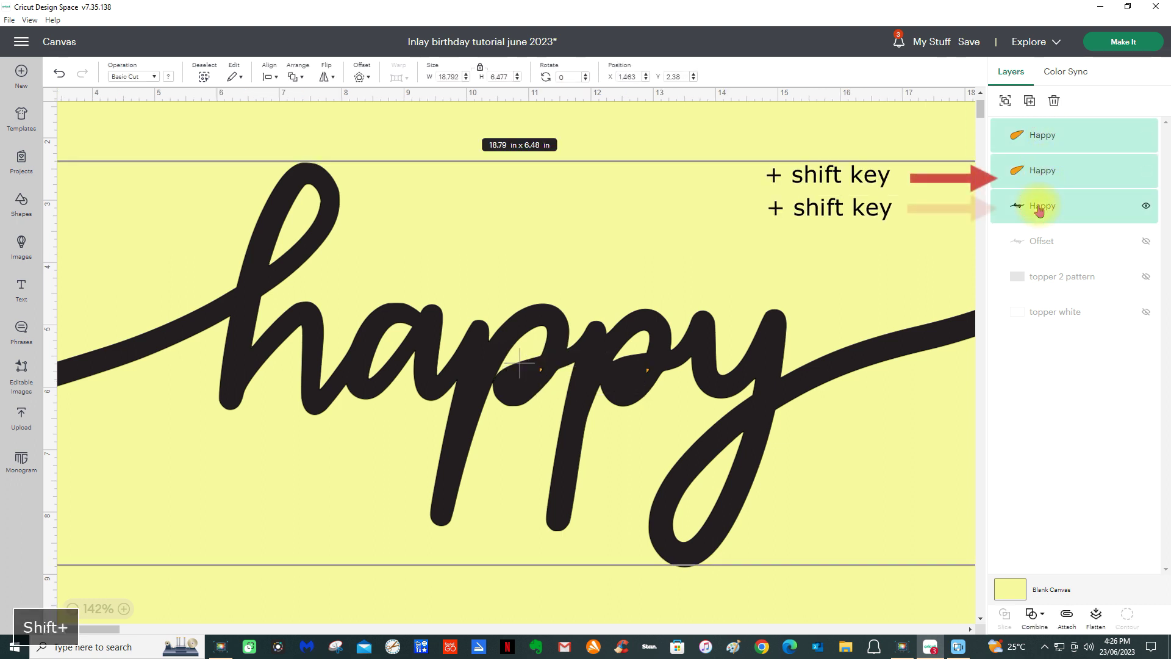
left_click(1030, 621)
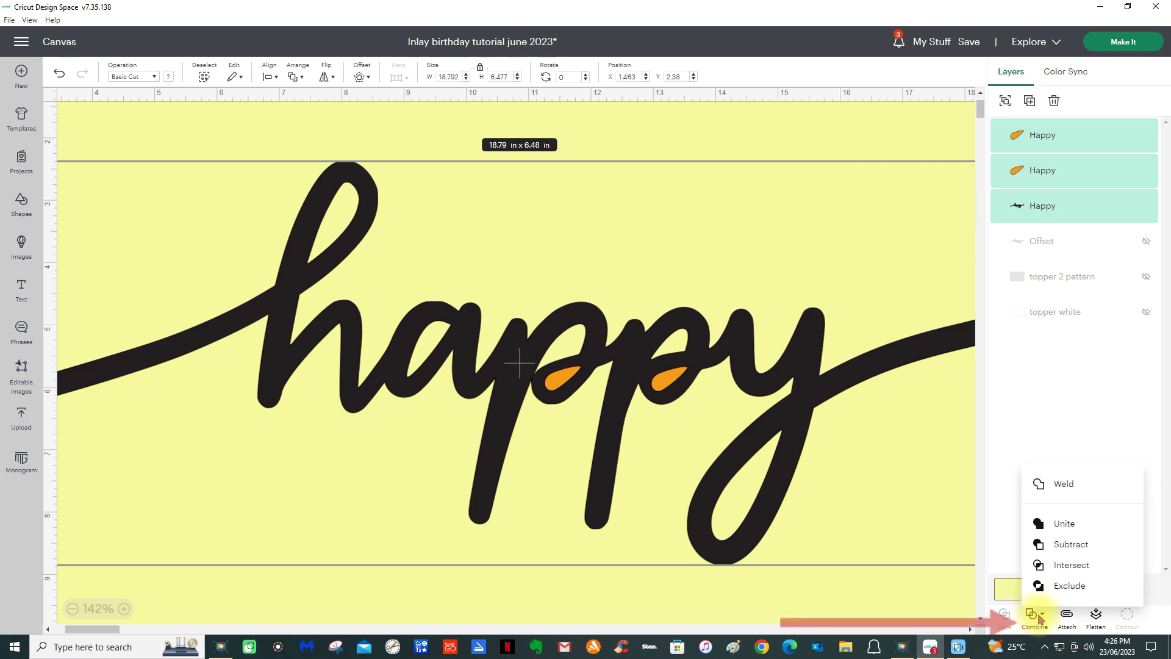
left_click(708, 470)
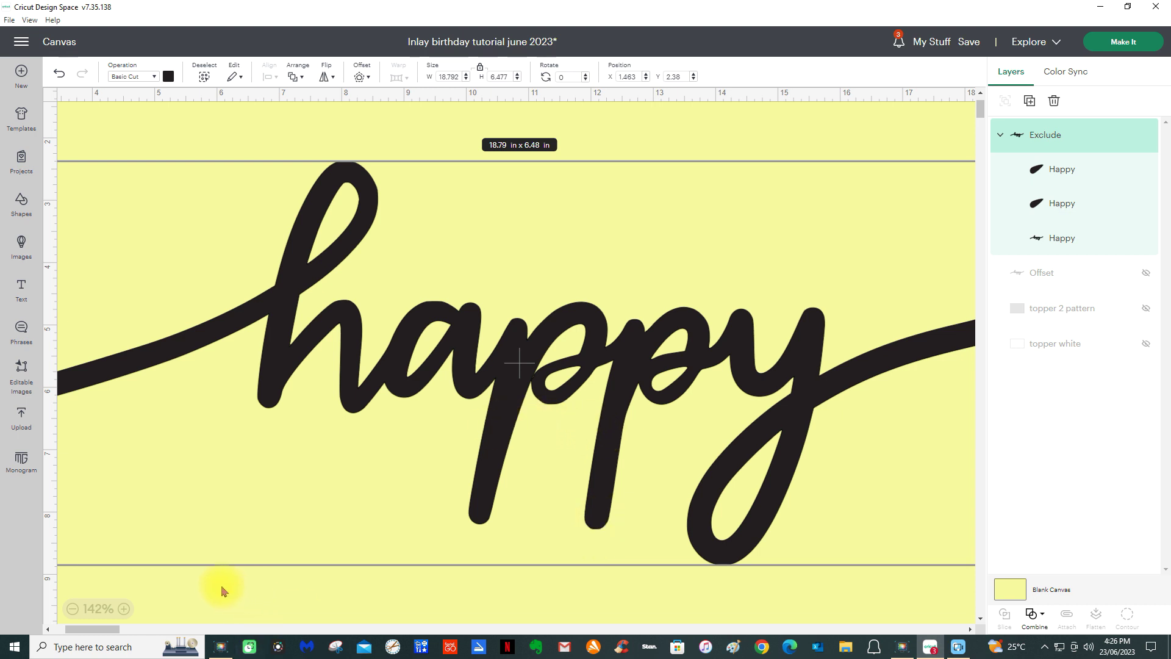
- Move the combined "happy" word to about X 11.73, Y 7.69 in and scale it down from its corner
scroll(221, 590, "down", 5)
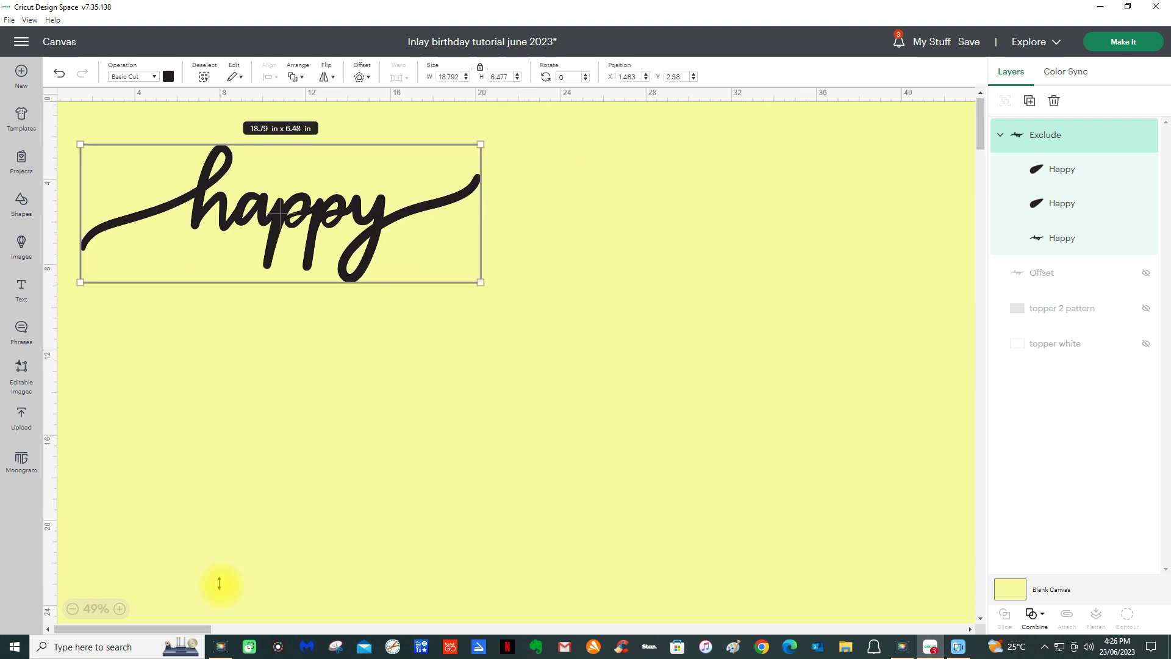
left_click_drag(272, 210, 384, 285)
left_click(119, 608)
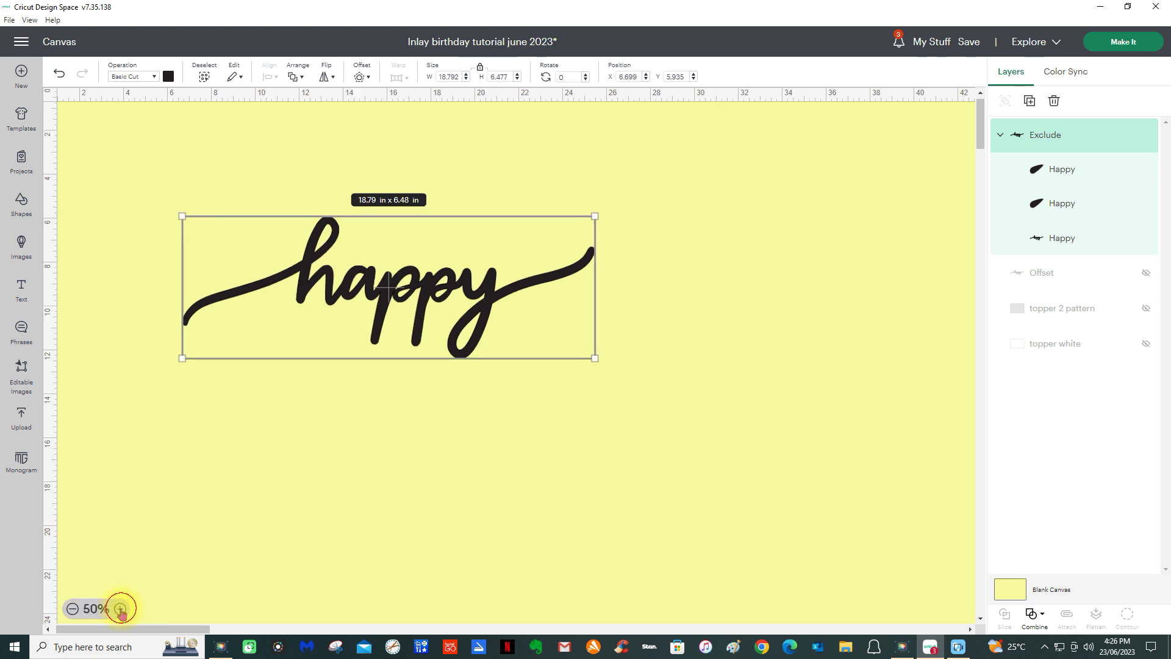
left_click(120, 608)
left_click(120, 608)
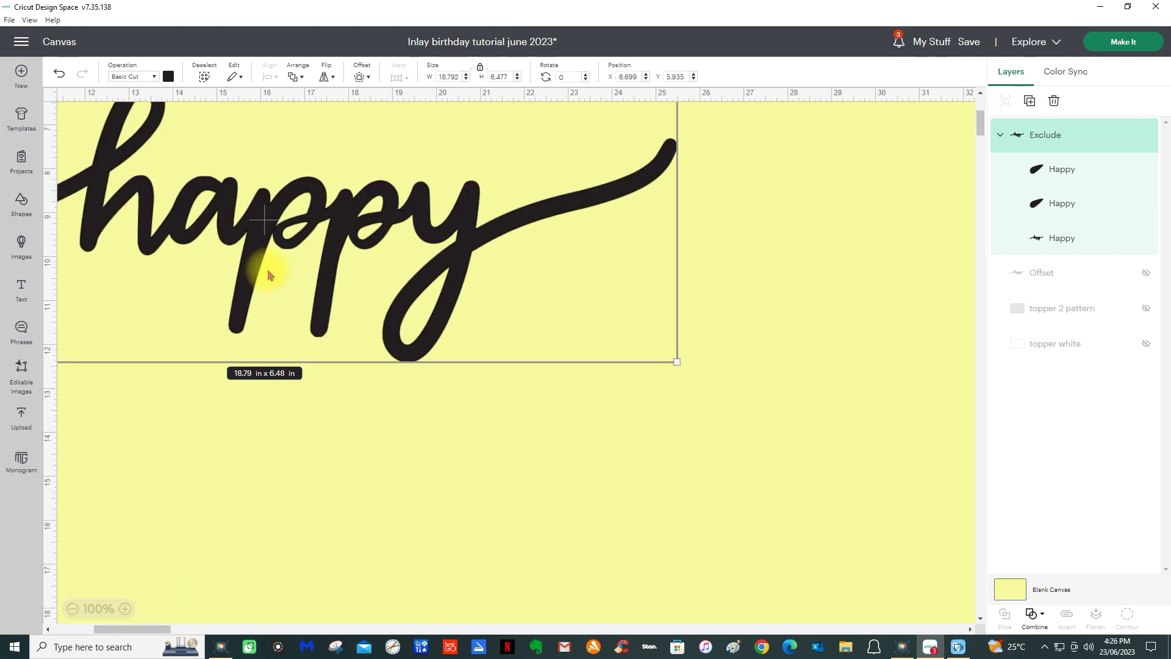
left_click_drag(253, 264, 474, 346)
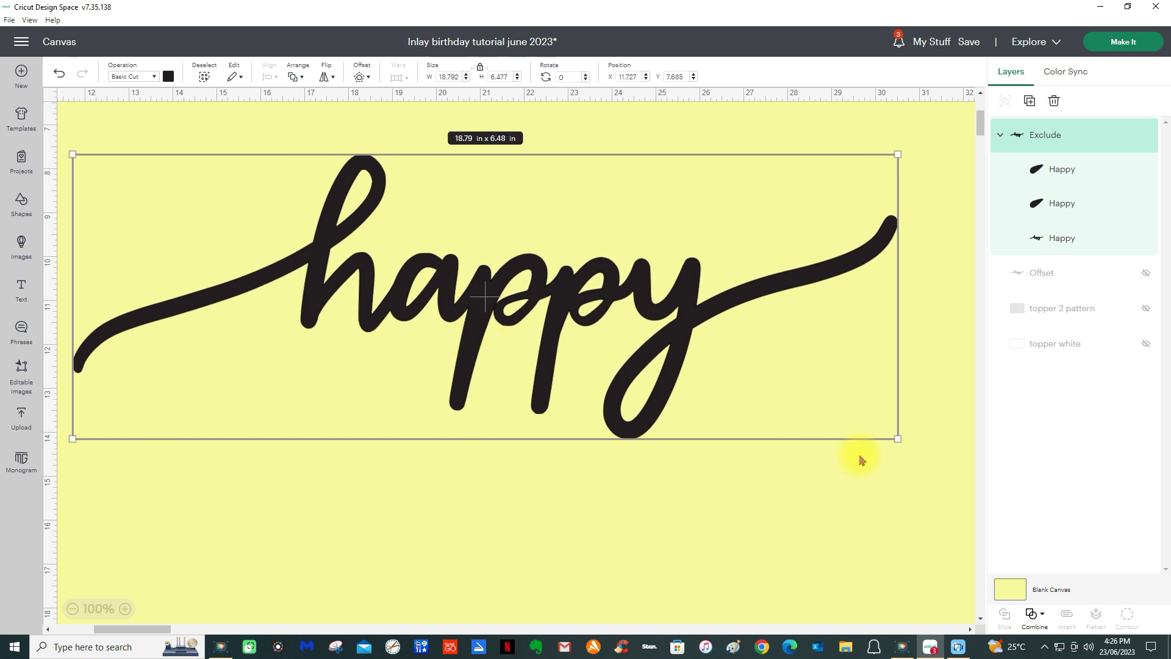
left_click_drag(897, 439, 433, 236)
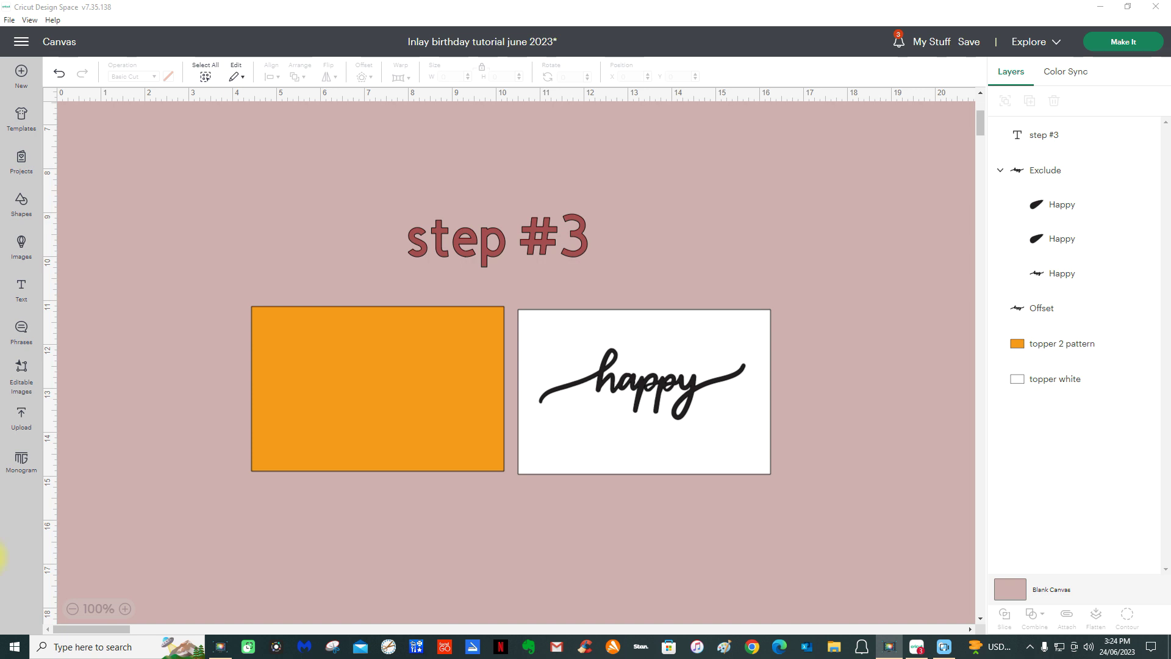
- Rotate the "happy" word to about 324.6° and place it diagonally on the white topper at about X 10.51, Y 11.07 in
left_click_drag(678, 384, 738, 364)
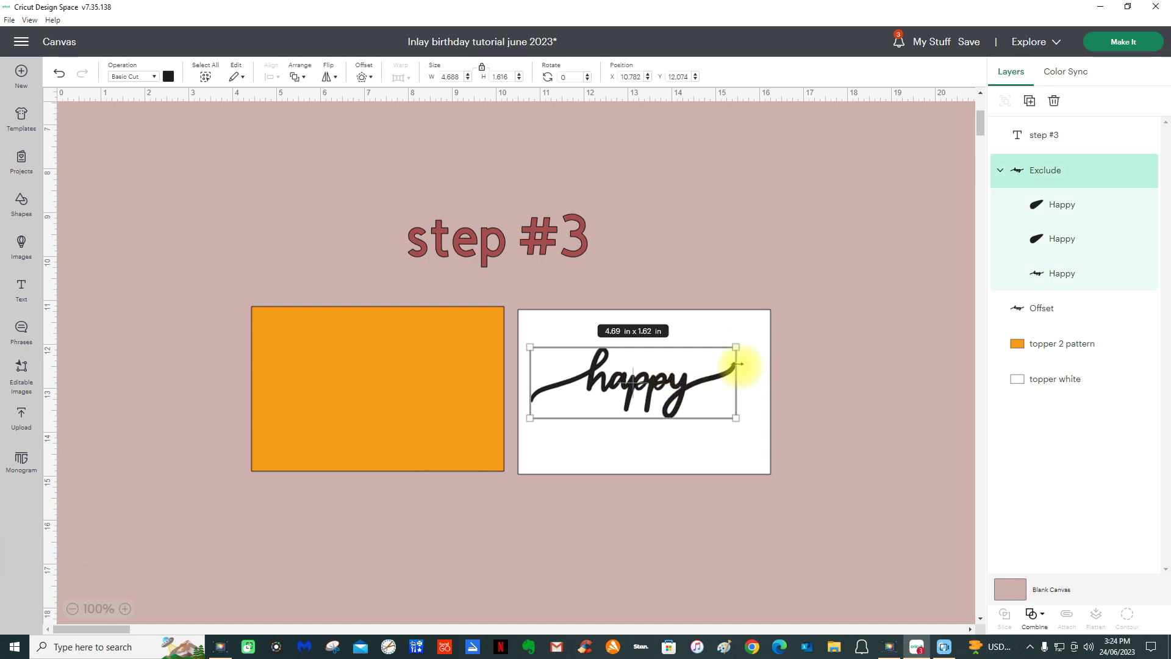
mouse_move(747, 341)
left_mouse_down()
mouse_move(711, 319)
mouse_move(671, 323)
left_mouse_up()
left_click_drag(659, 369, 619, 364)
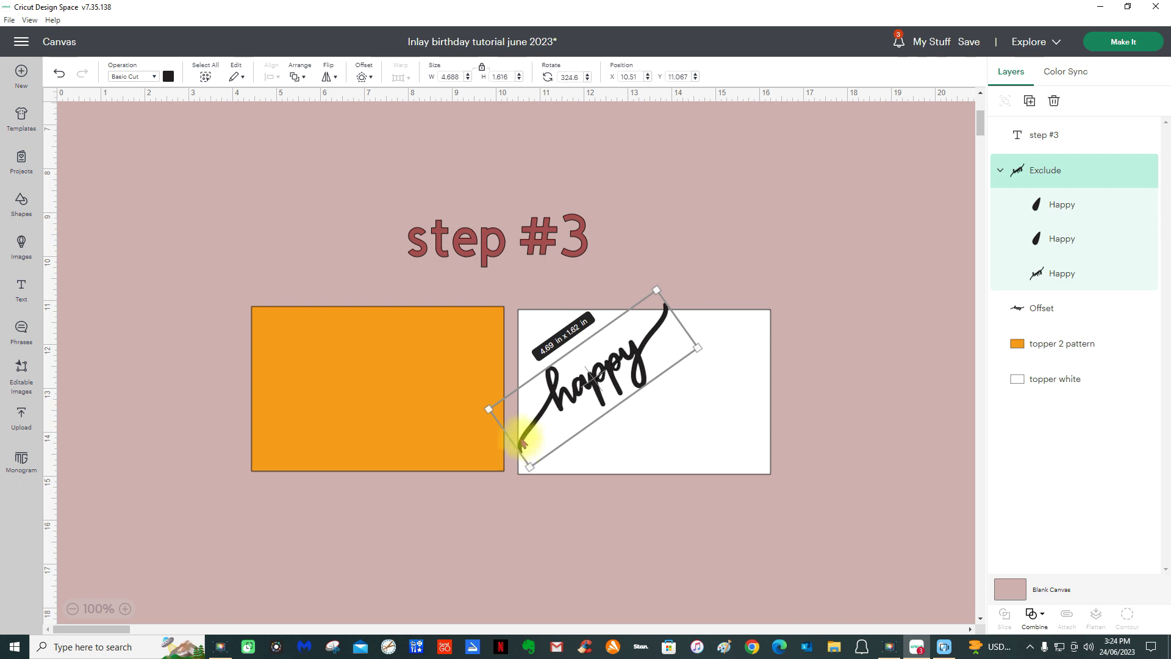
left_click(541, 512)
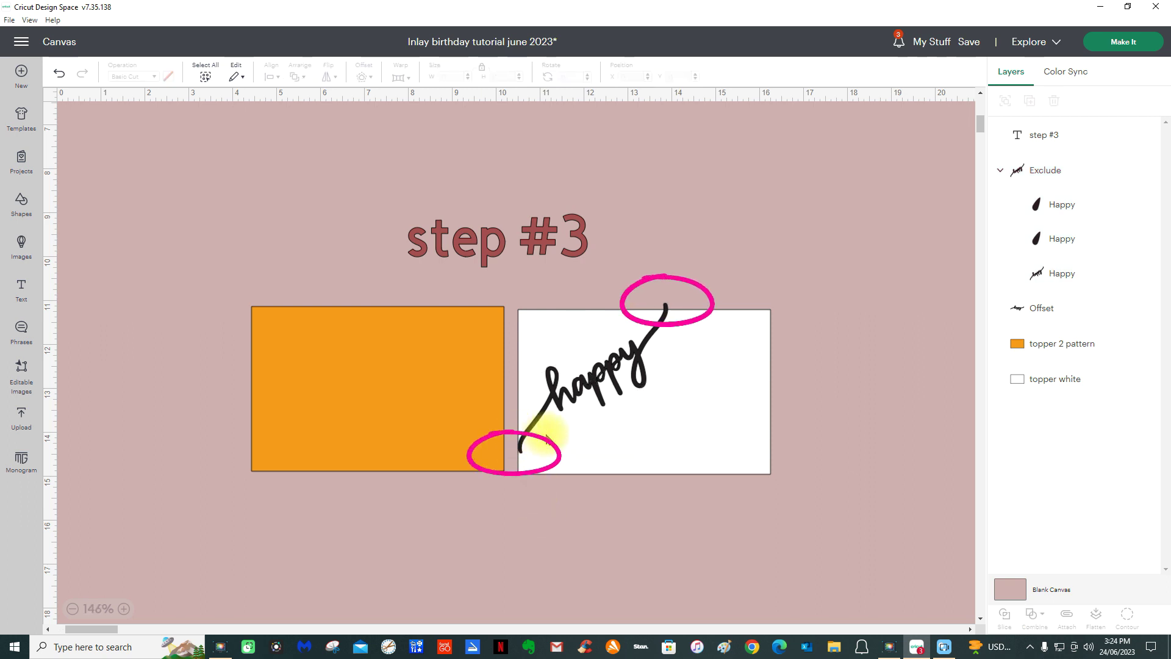
- Shift the rotated "happy" word slightly left so its starting stroke overlaps the white topper's left edge
scroll(547, 439, "up", 5)
scroll(547, 439, "up", 2)
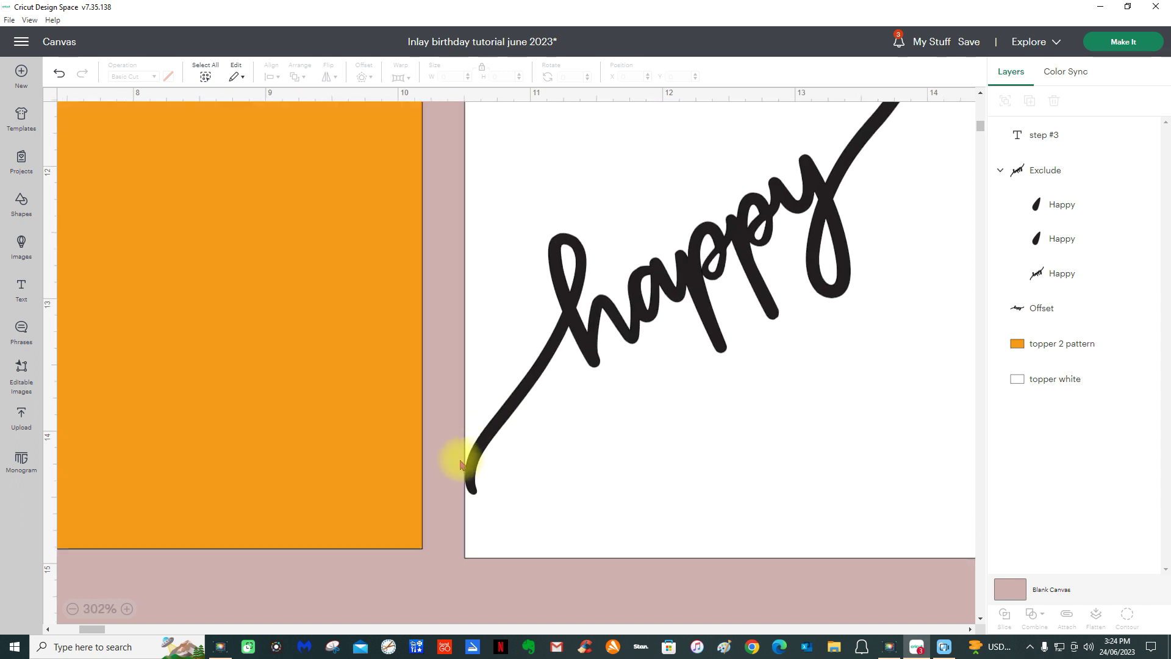
left_click(488, 442)
left_click_drag(488, 441, 478, 444)
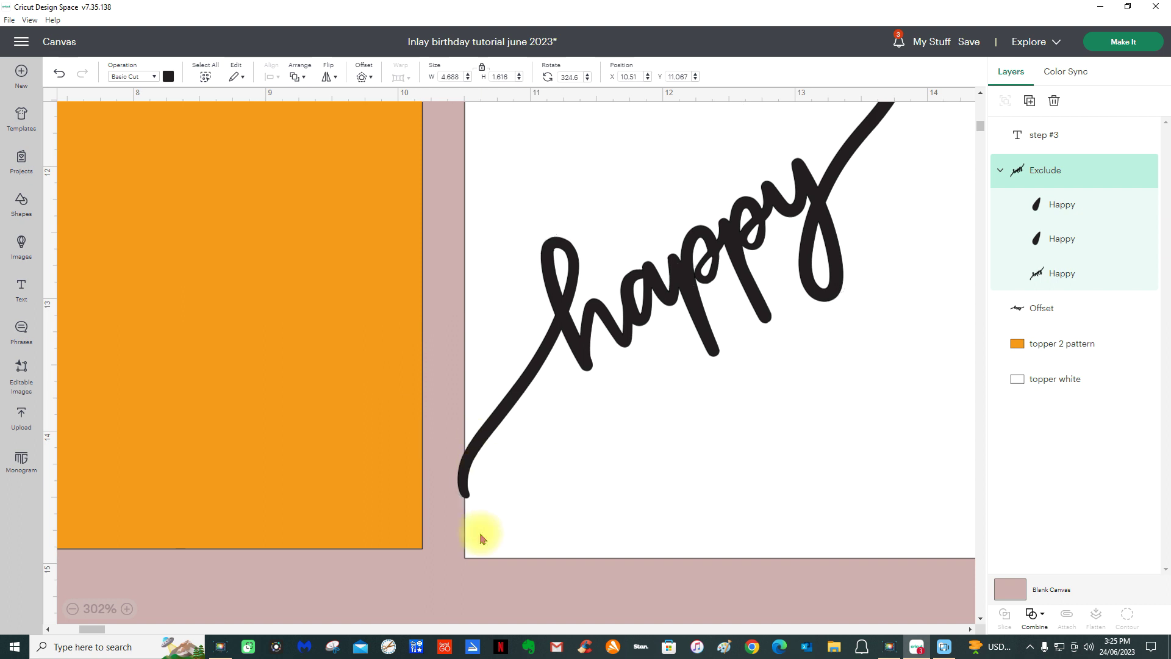
- Enlarge the "happy" word to about 5.07 × 1.75 in and position it at about X 10.38, Y 10.91 in across the white topper's edges
left_click_drag(492, 540, 462, 582)
left_click_drag(562, 400, 582, 373)
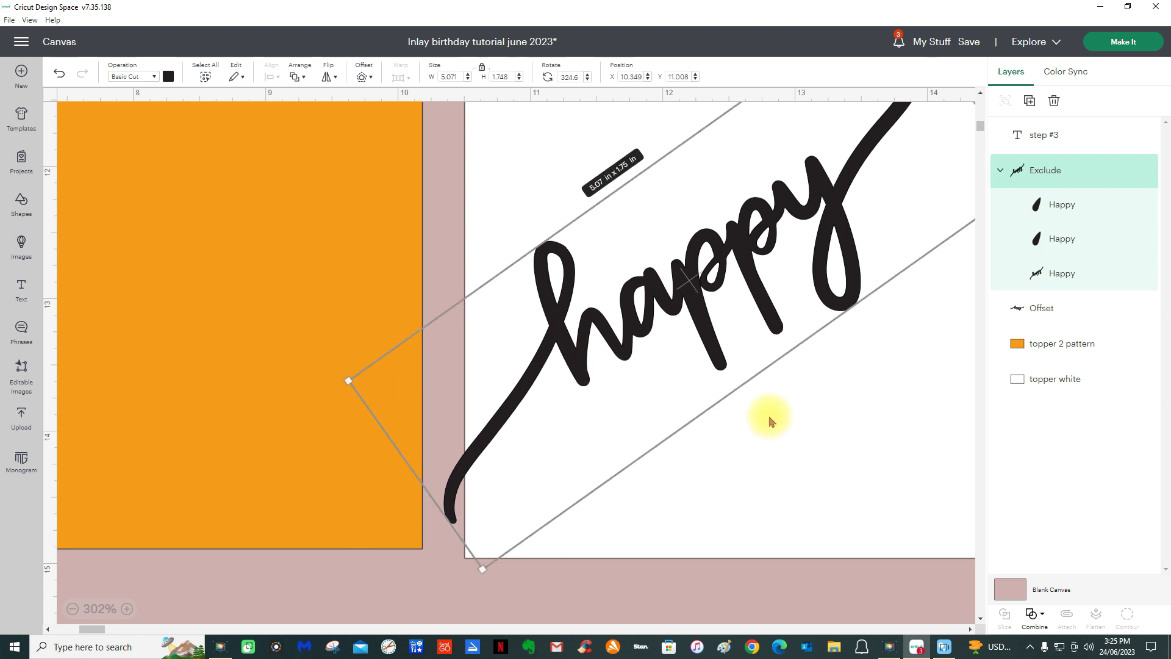
scroll(770, 421, "up", 5)
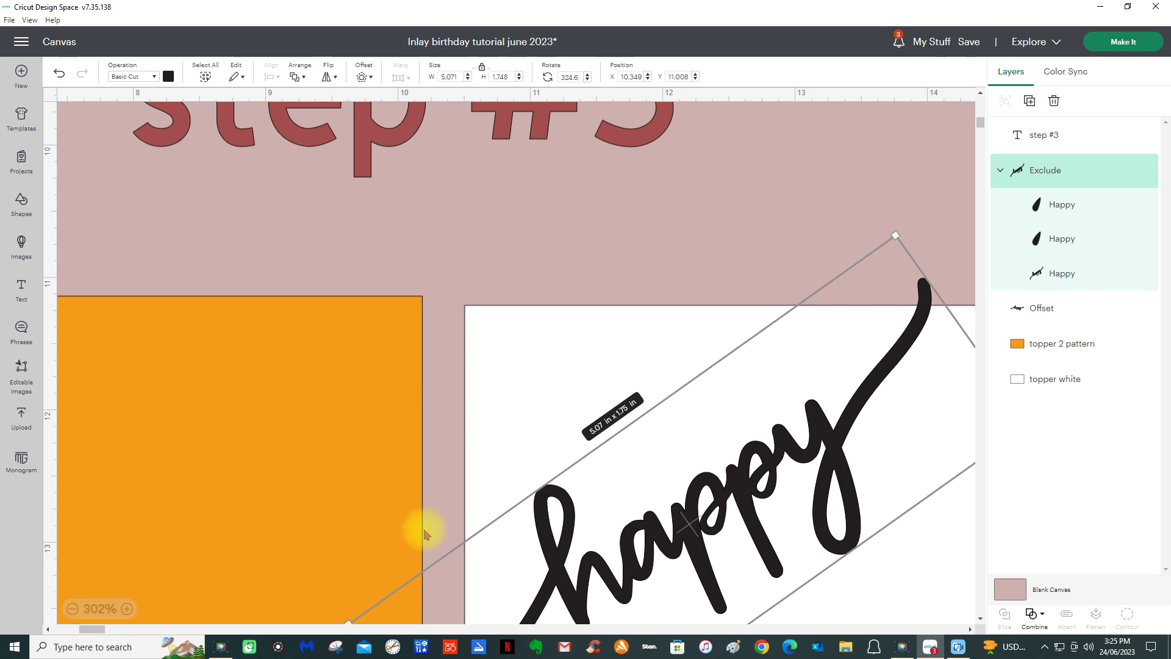
scroll(497, 492, "down", 4)
scroll(496, 494, "down", 5)
left_click_drag(584, 299, 610, 292)
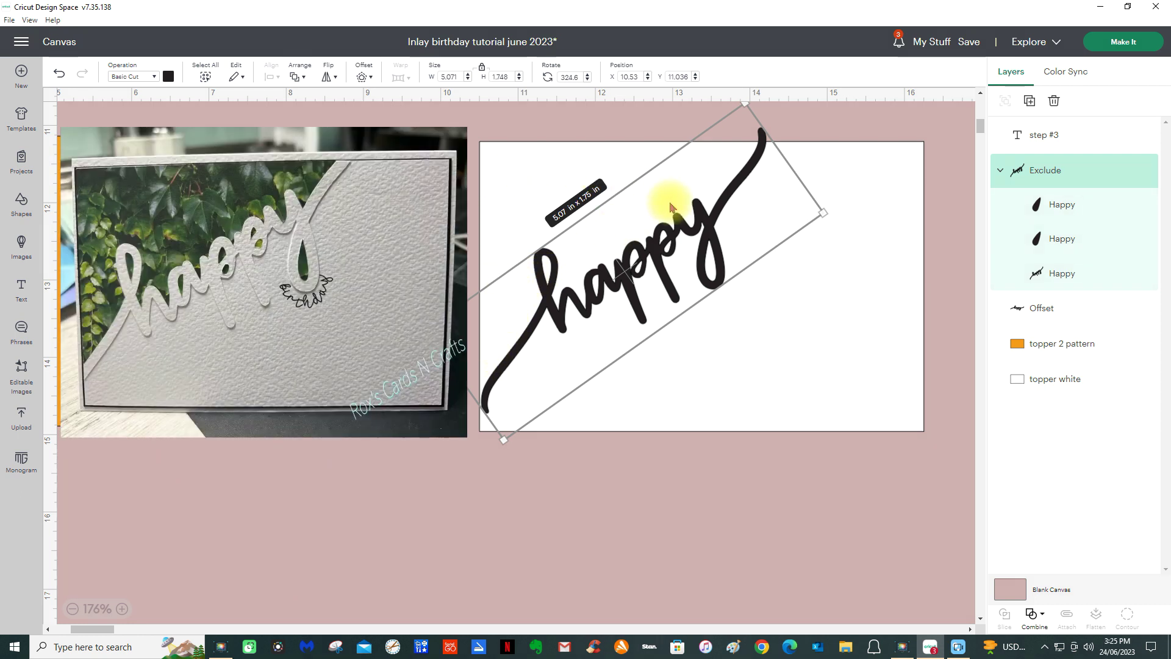
mouse_move(702, 246)
left_mouse_down()
mouse_move(727, 253)
mouse_move(721, 264)
mouse_move(731, 257)
mouse_move(682, 219)
mouse_move(688, 231)
left_mouse_up()
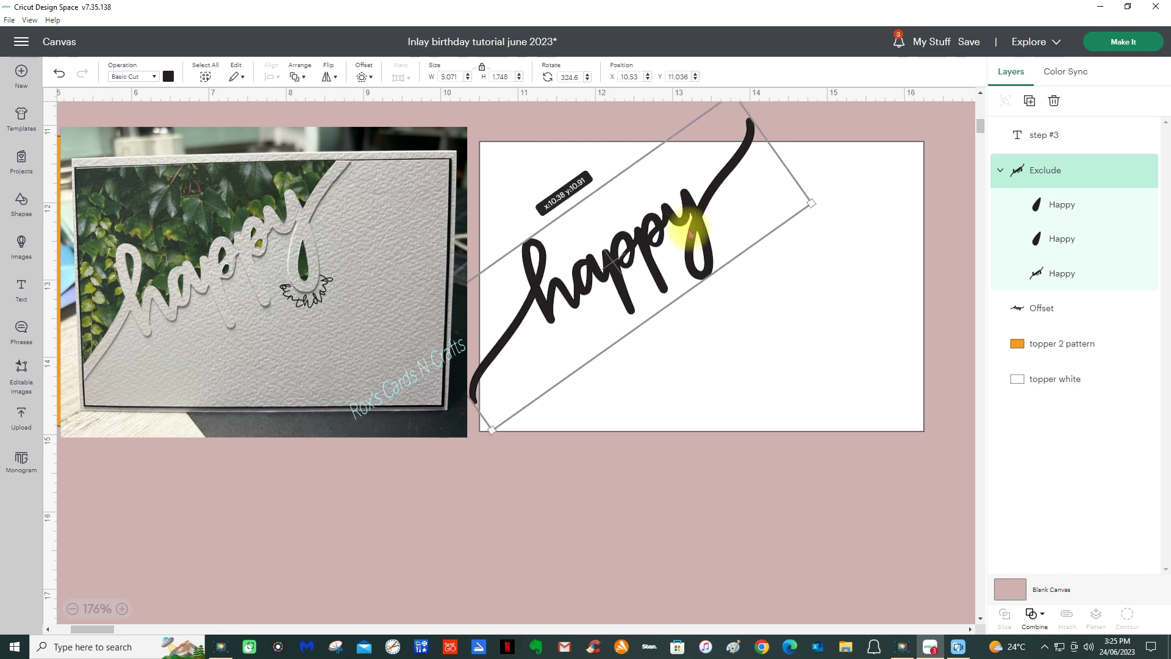
- Enlarge the "happy" word to about 5.58 × 1.92 in, rotated to about 326.9° and placed at about X 10.3, Y 10.86 in
left_click_drag(812, 206, 816, 196)
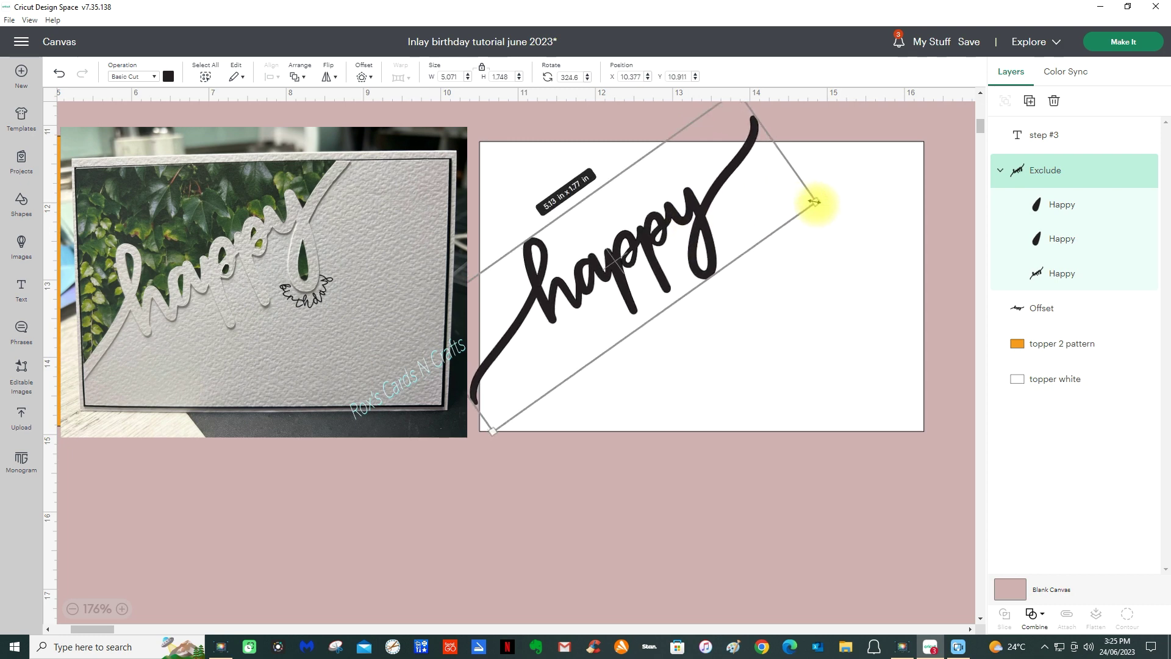
left_click_drag(701, 204, 721, 215)
left_click_drag(514, 432, 483, 452)
left_click_drag(483, 452, 489, 453)
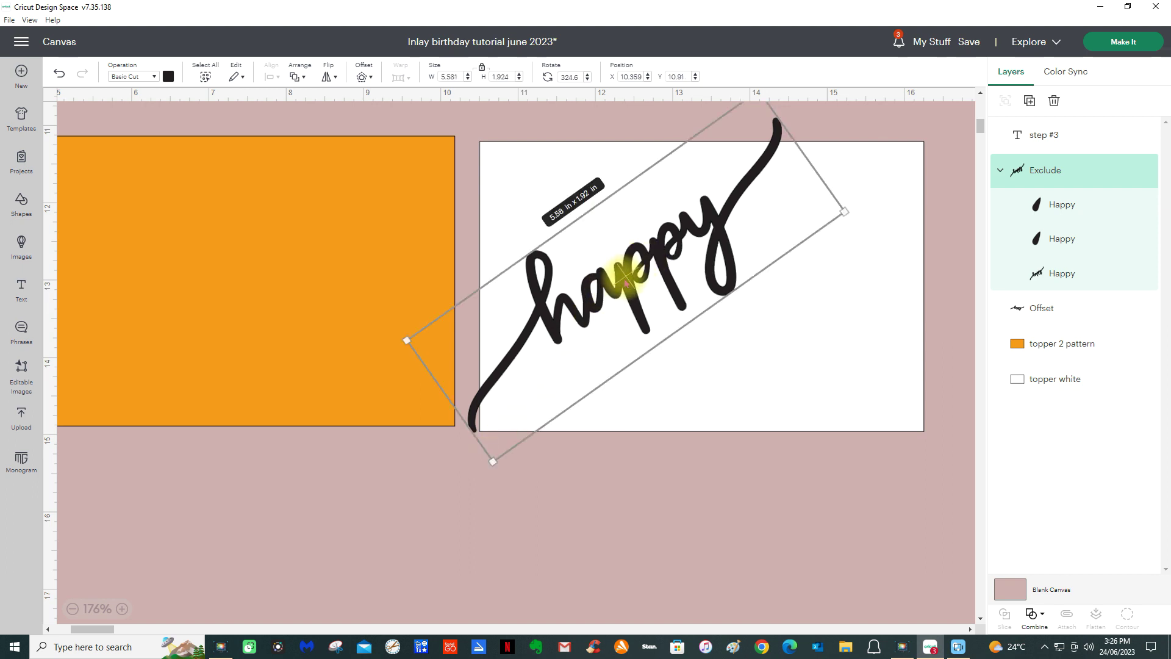
left_click_drag(627, 273, 630, 268)
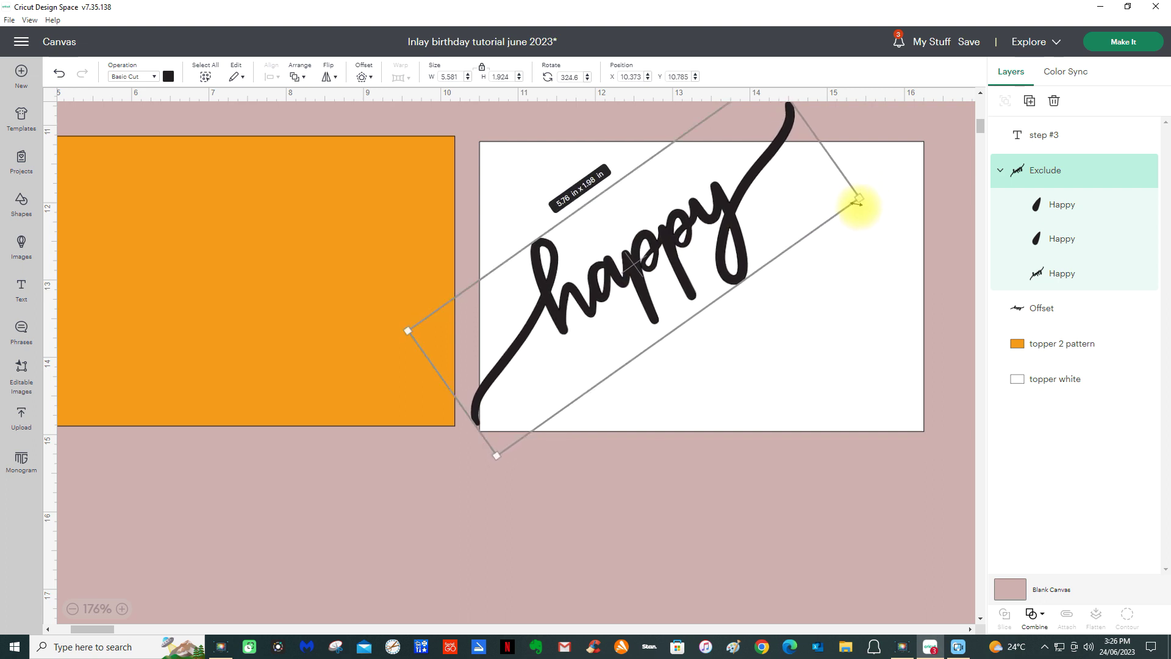
left_click_drag(852, 199, 853, 217)
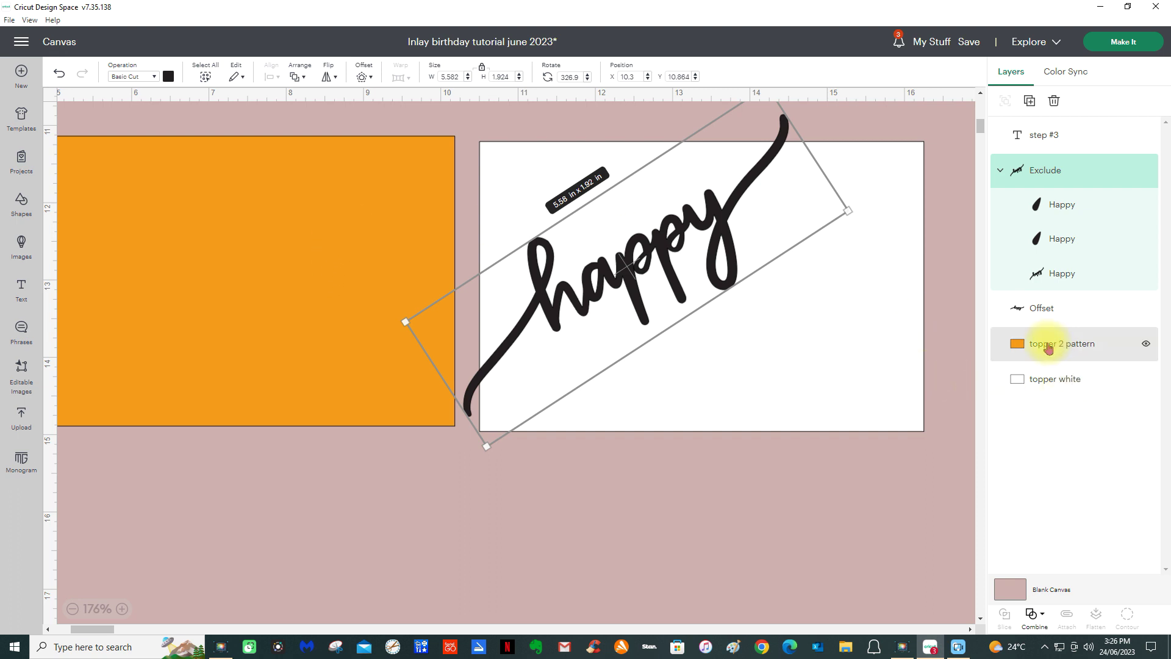
- Move the orange patterned topper onto the white topper and align the two so their edges coincide
left_click_drag(332, 243, 801, 251)
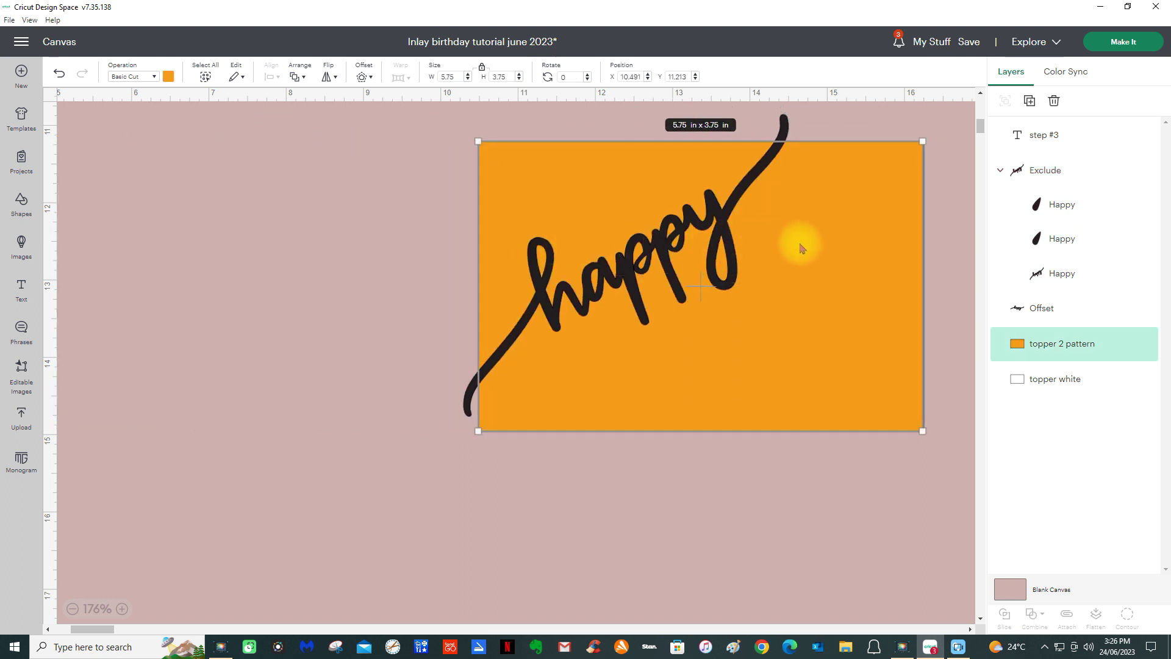
left_click(1038, 383, "shift")
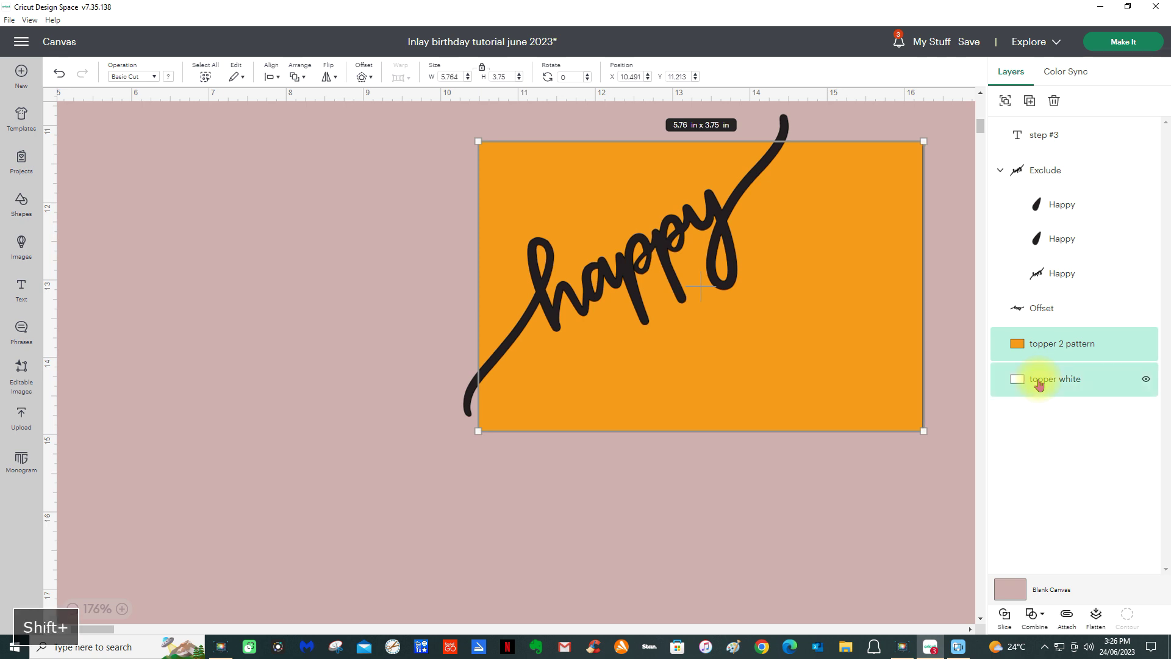
left_click(272, 72)
left_click(314, 244)
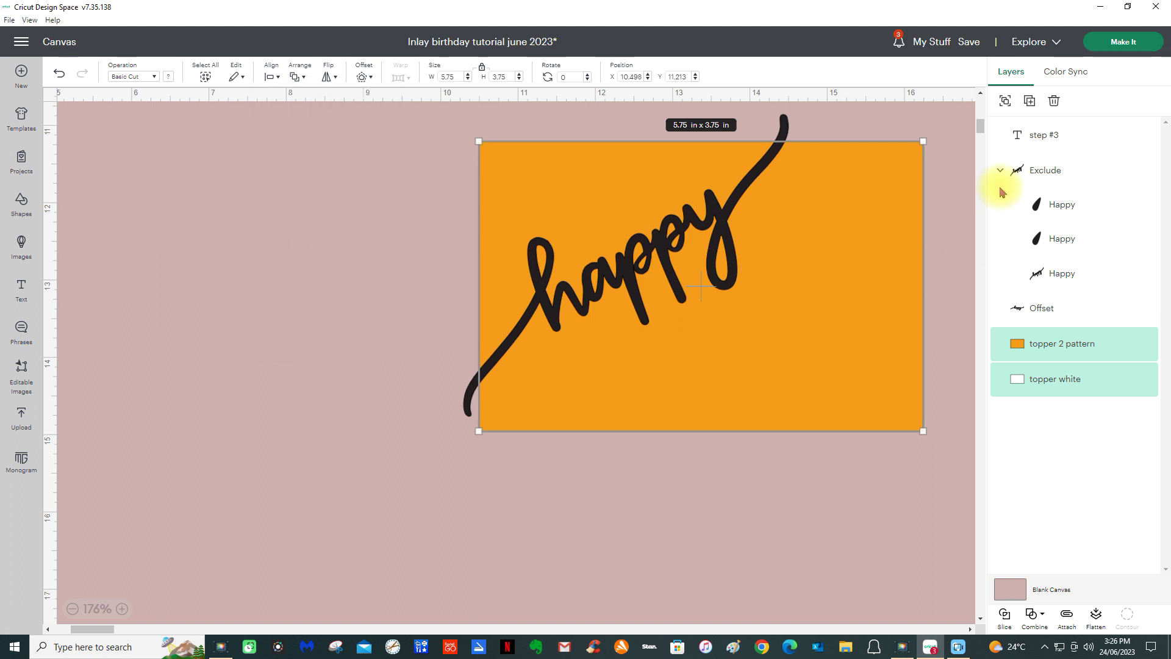
- Slice the "happy" word with the orange topper and delete the leftover stroke ends outside the topper's edges
left_click(1039, 173)
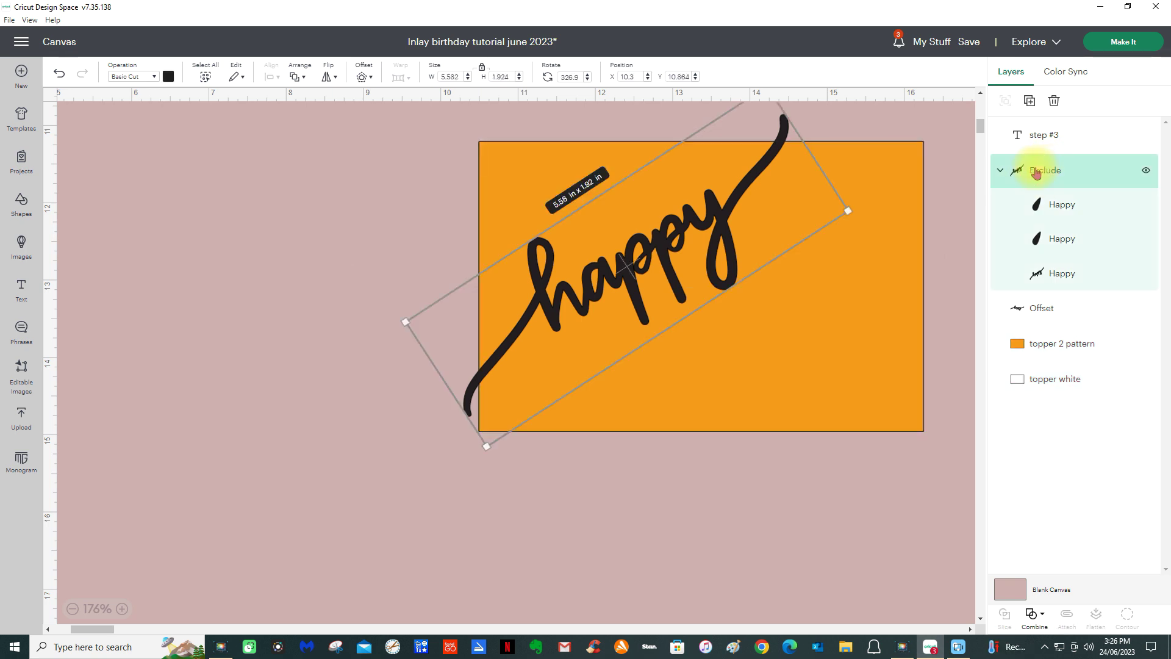
left_click(1038, 347, "shift")
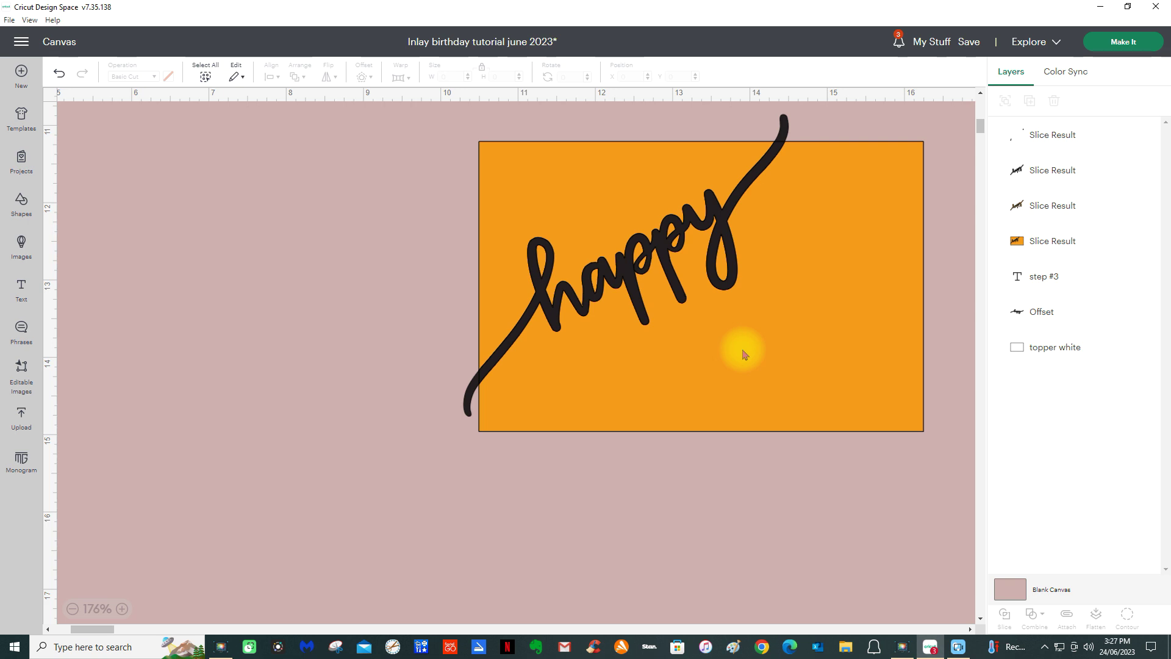
left_click(754, 401)
left_click_drag(755, 401, 256, 410)
left_click_drag(259, 243, 362, 240)
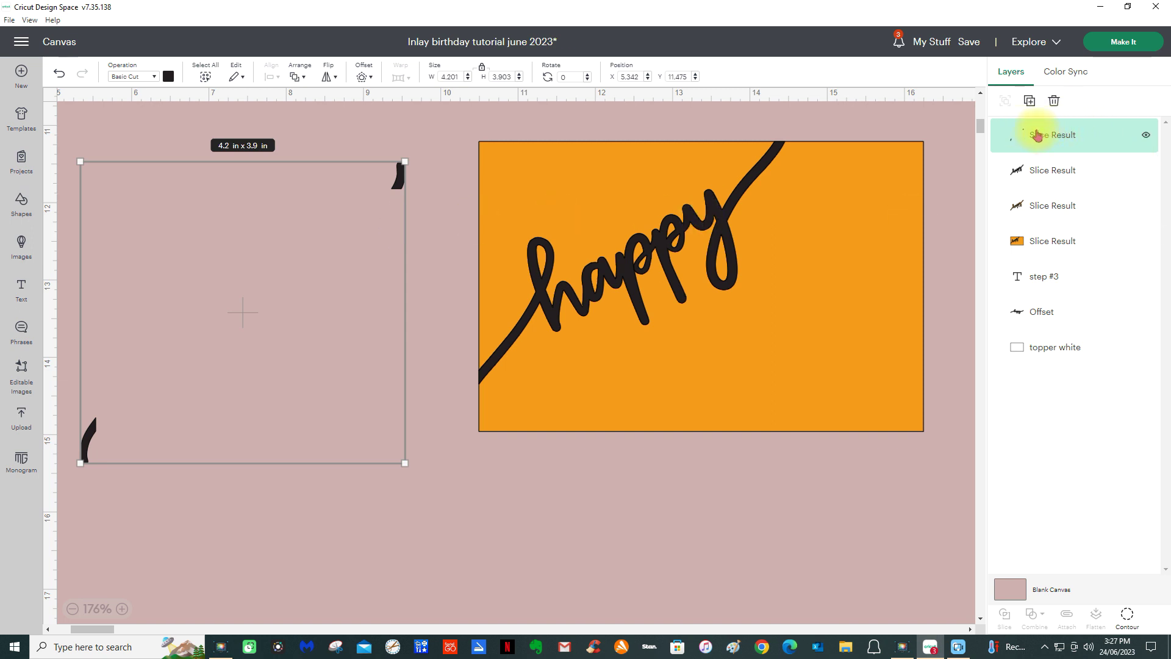
key("Delete")
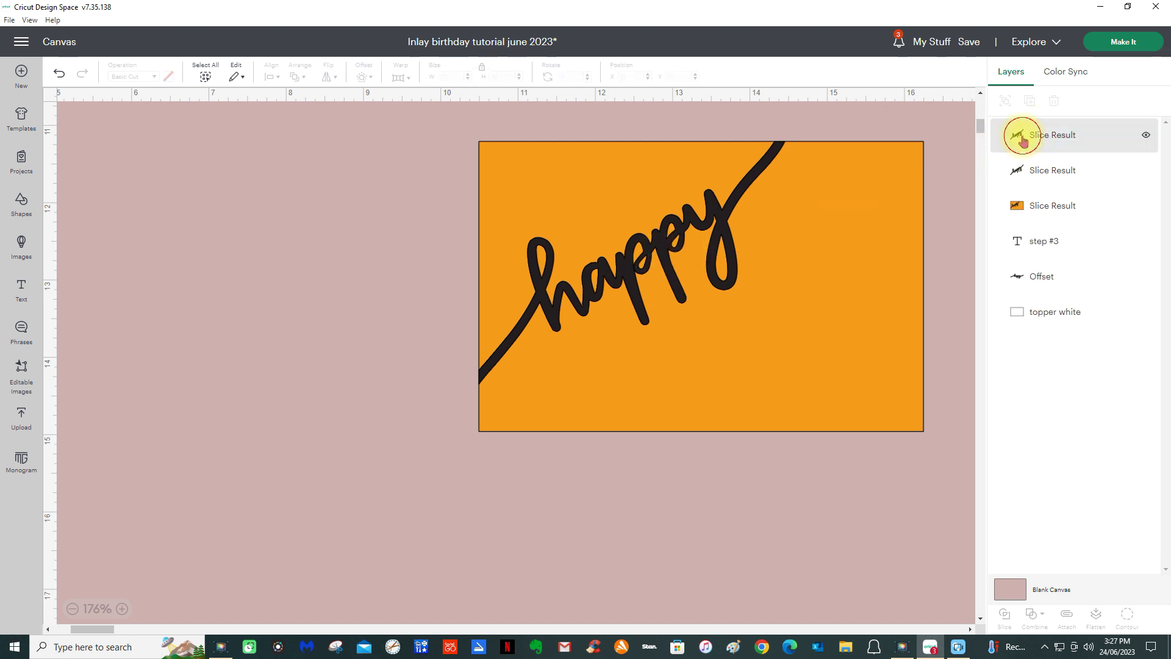
- Move the sliced black "happy" word off the orange topper and delete the orange word-shaped piece beneath it
left_click(1023, 141)
left_click_drag(719, 216, 321, 207)
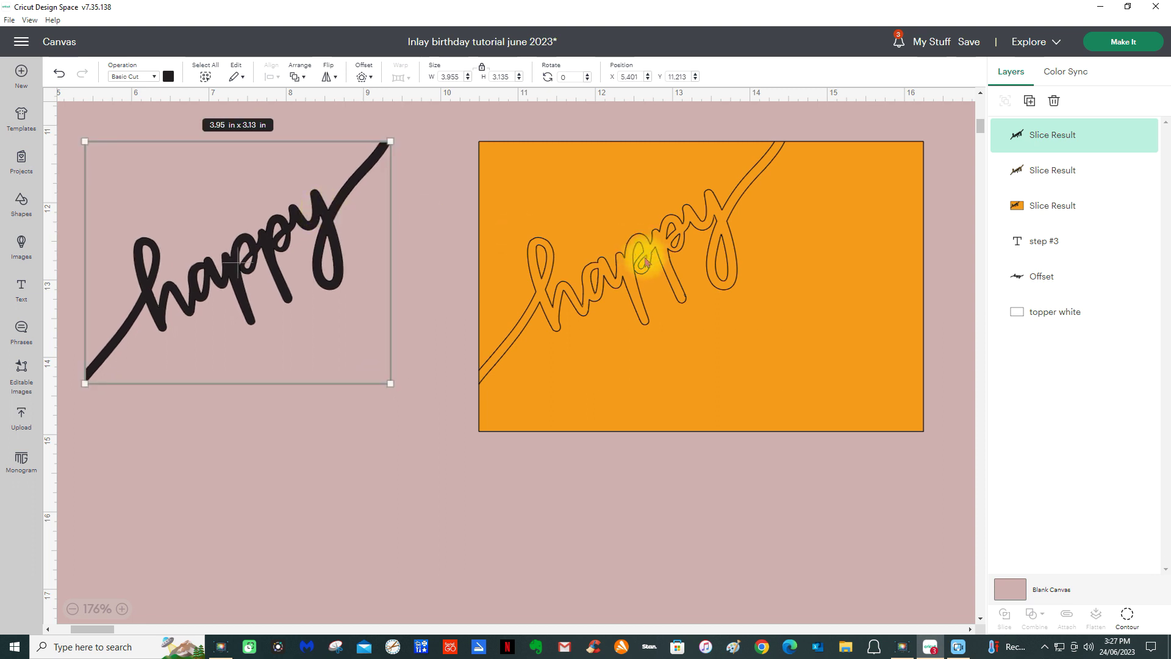
left_click(1064, 181)
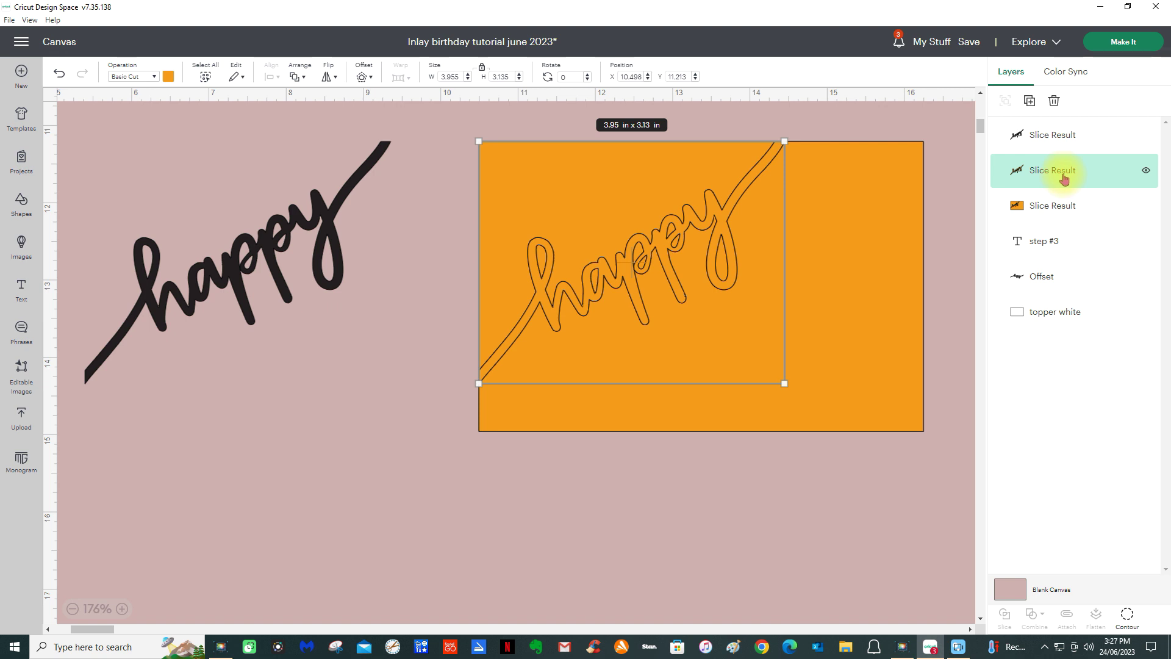
key("Delete")
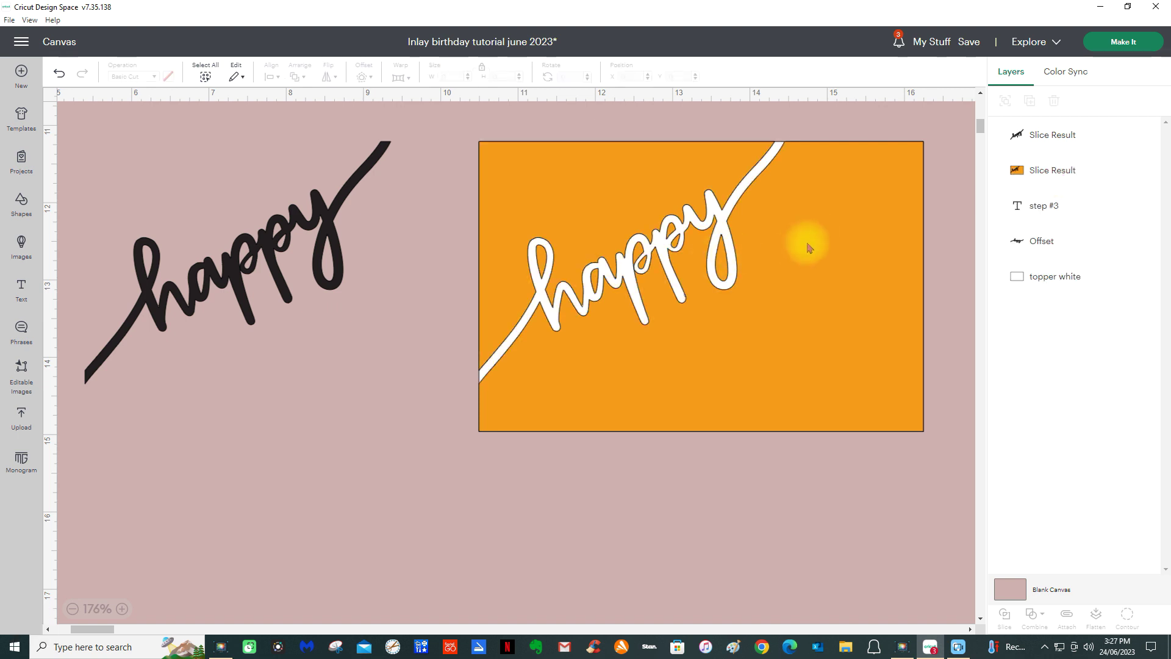
- Try shifting the cut orange topper down, undo that move, and fit the black "happy" word back into its opening at X 10.494, Y 11.213 in
left_click_drag(808, 247, 809, 295)
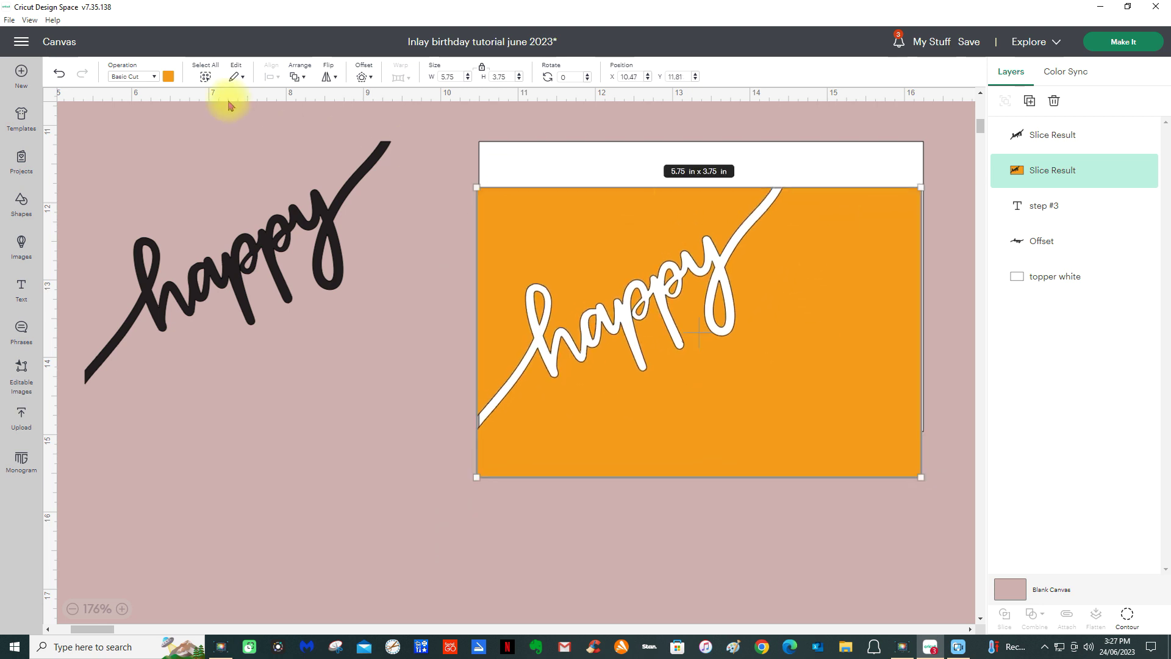
left_click(61, 77)
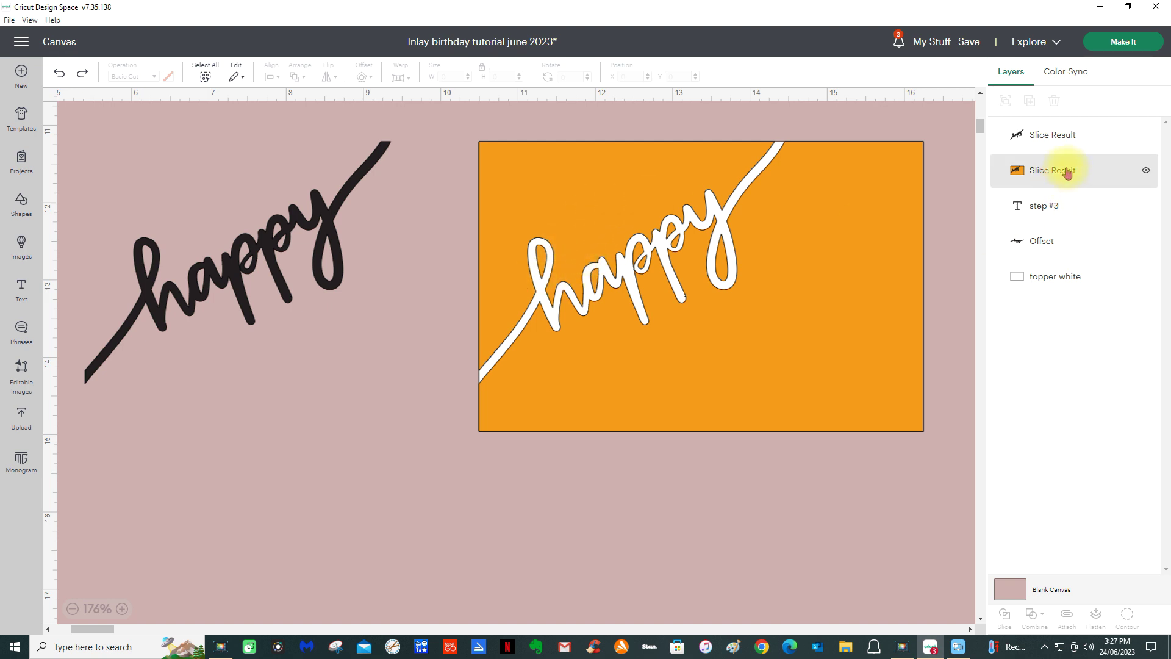
left_click_drag(265, 251, 659, 252)
key("Right")
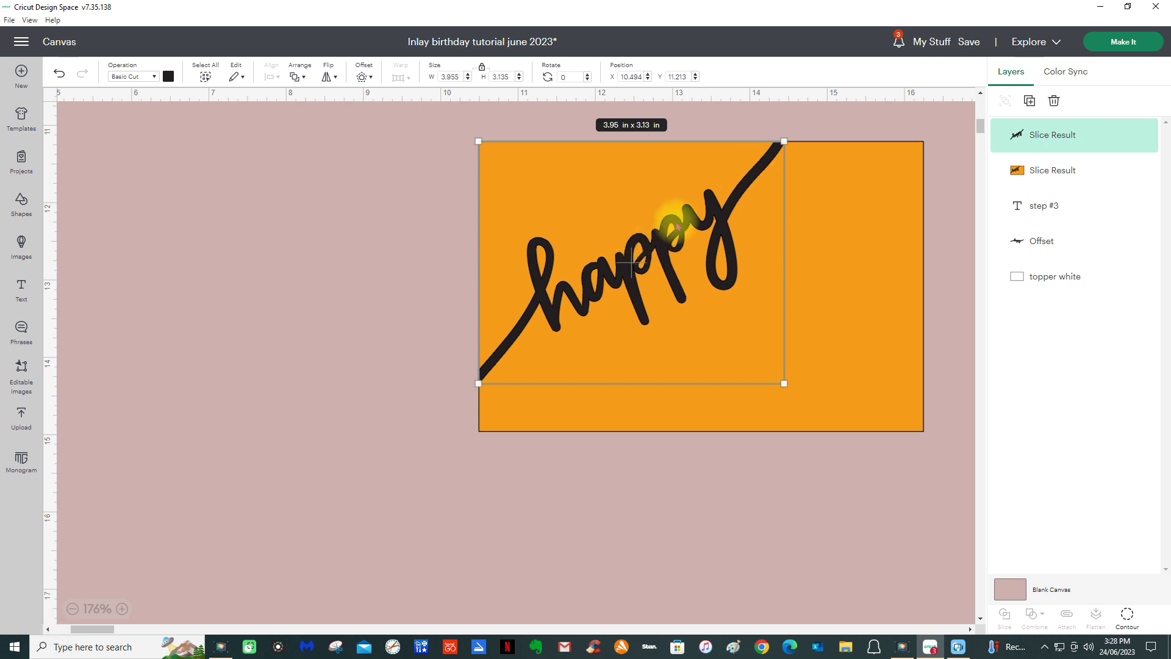
left_click(518, 525)
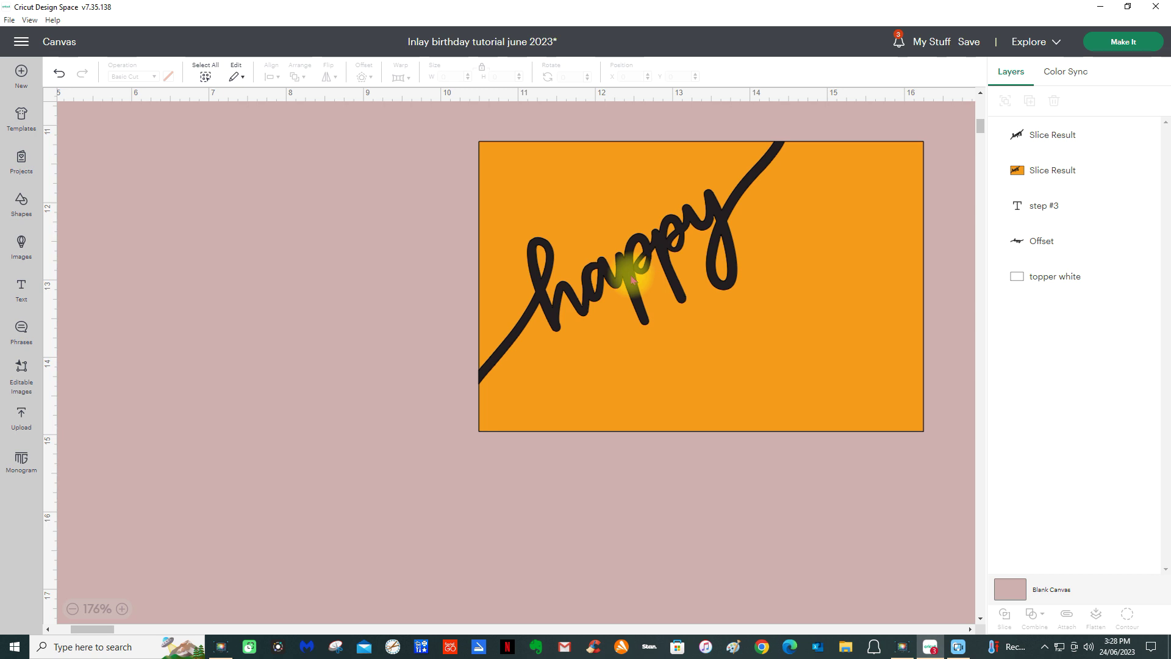
- Recolor the sliced black "happy" word to white, #ffffff
left_click(1039, 137)
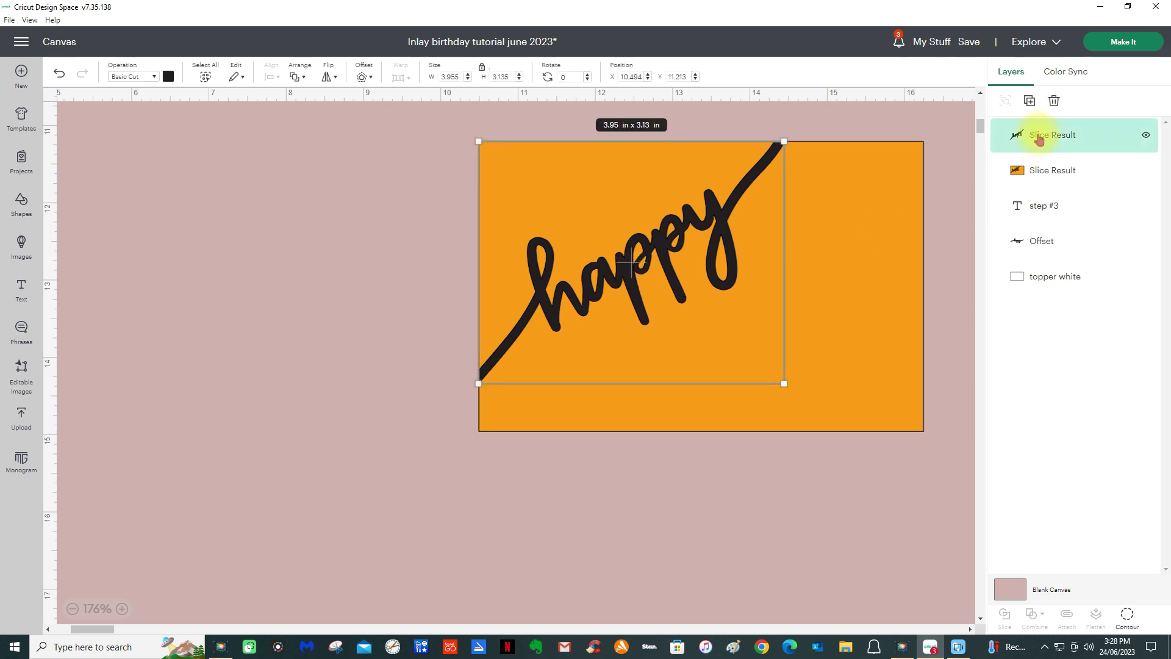
left_click(168, 77)
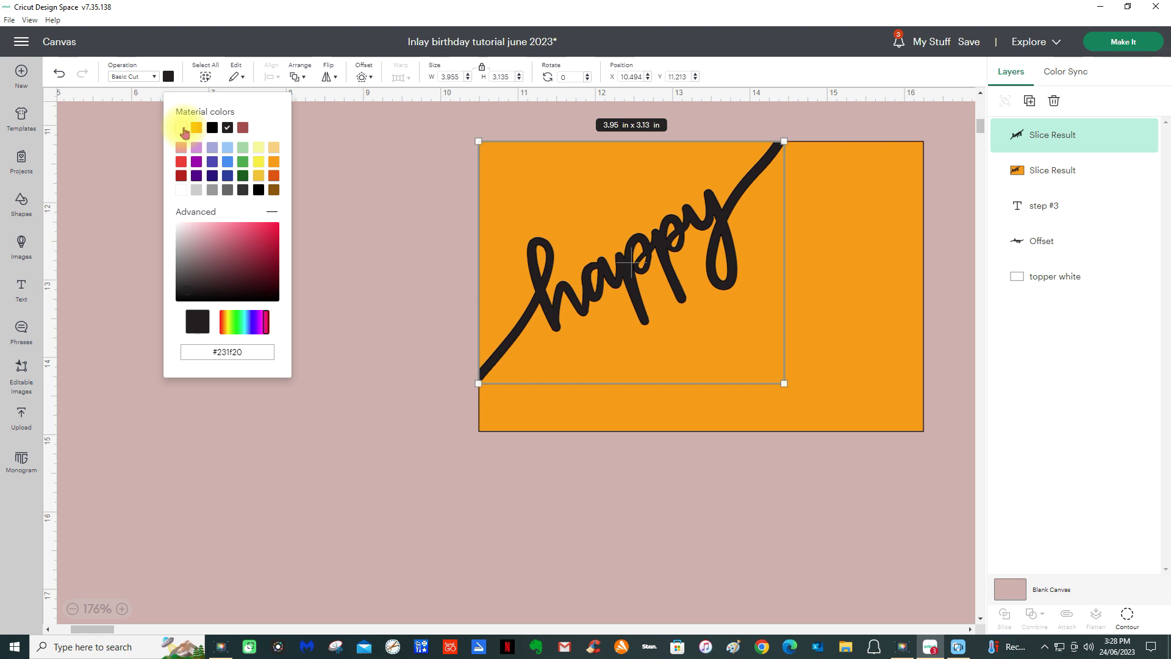
left_click(182, 128)
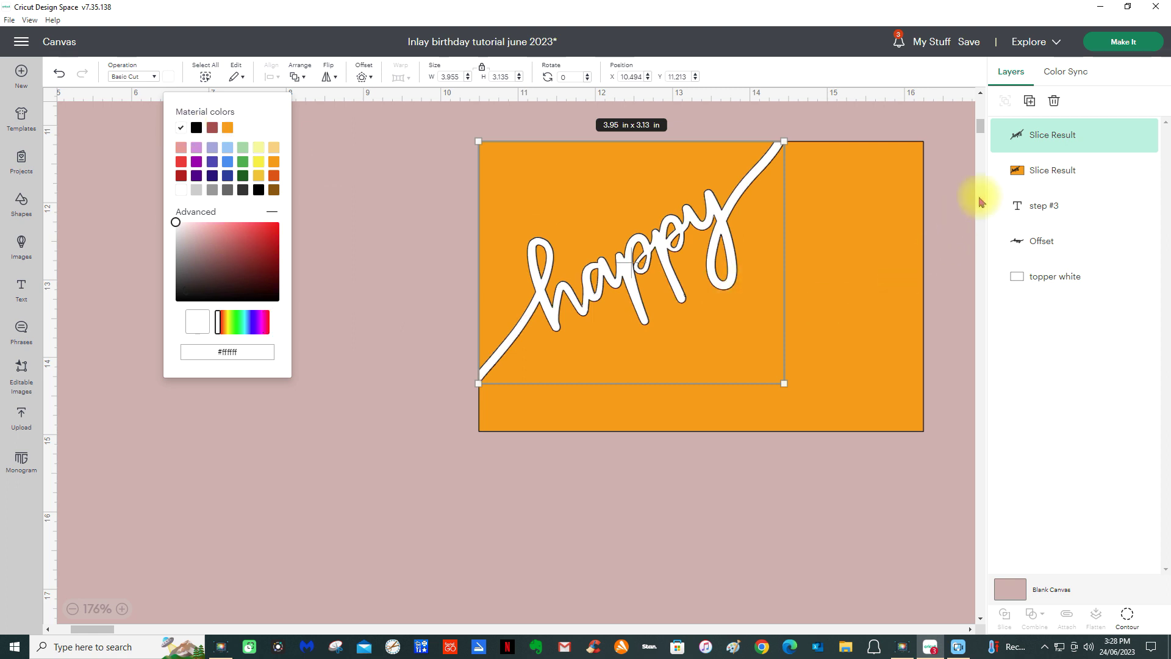
- Rename the white "happy" word's layer as "happy white"
right_click(1072, 138)
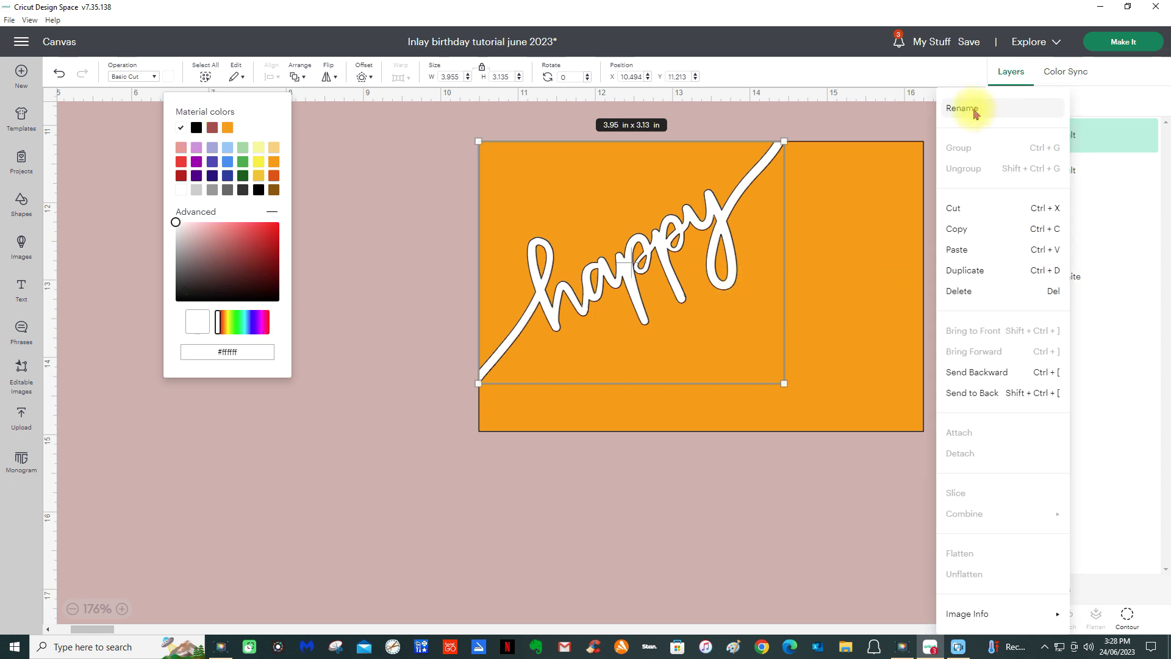
left_click(974, 110)
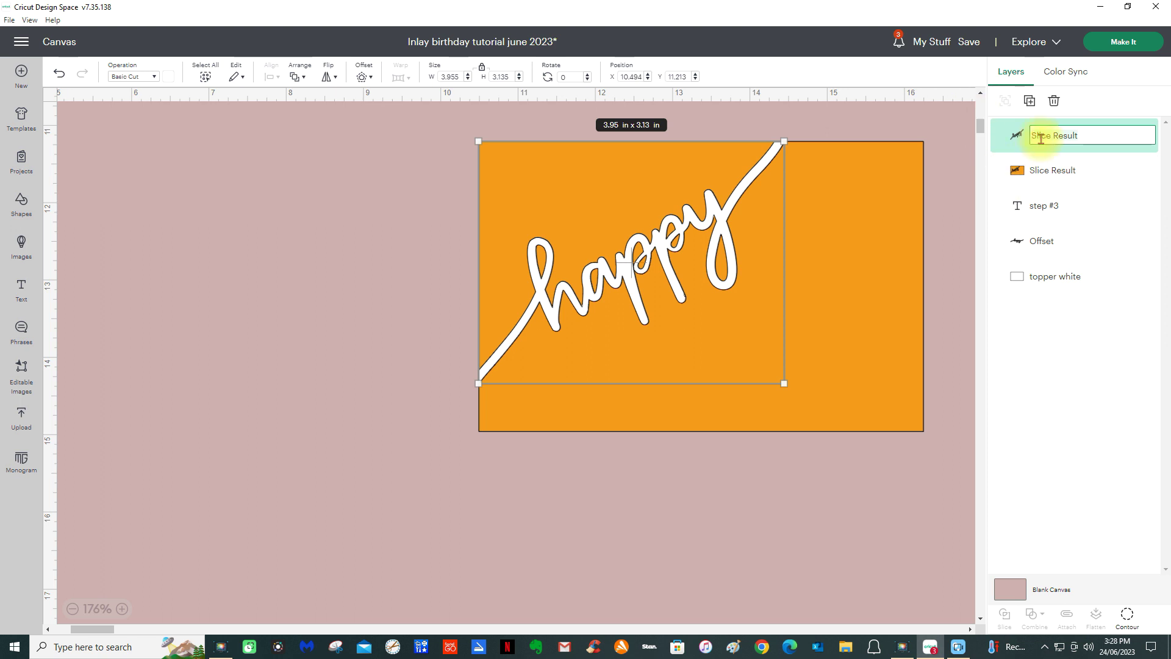
type("happ")
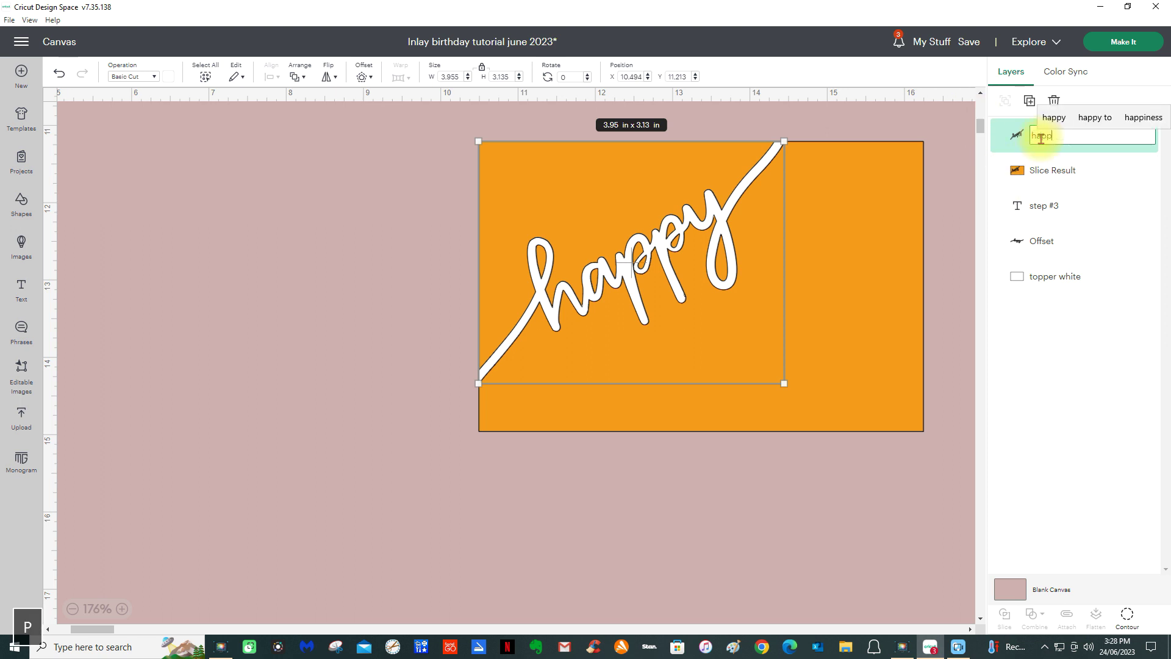
type("y white")
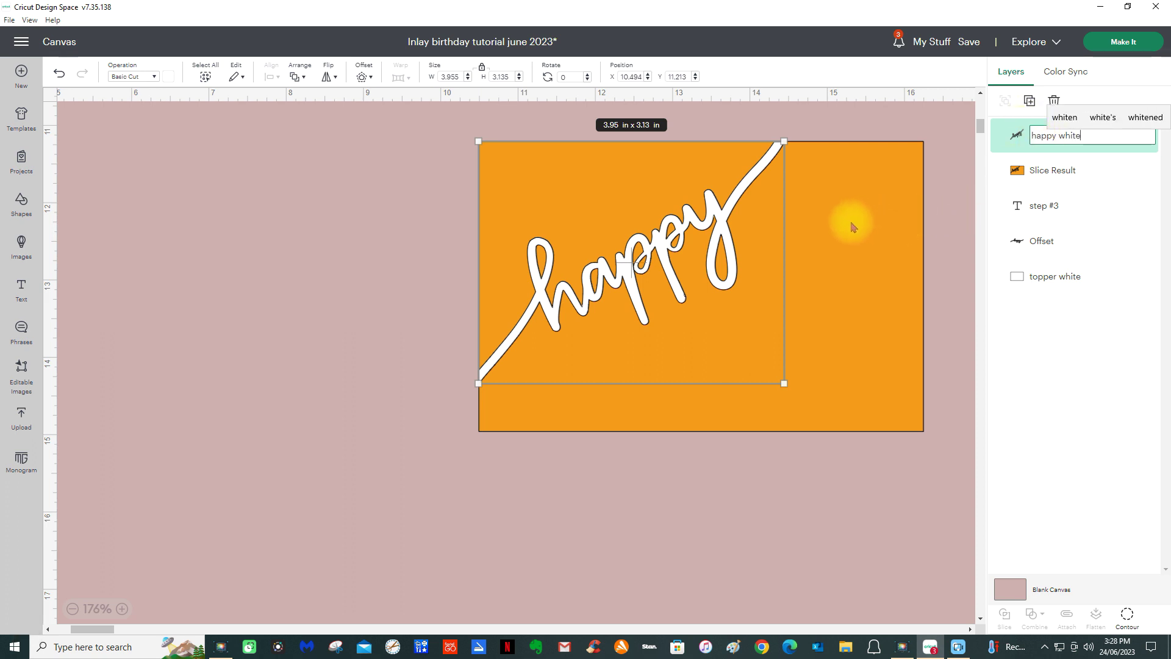
- Rename the orange cut-out topper's layer as "pattern paper"
left_click(1031, 175)
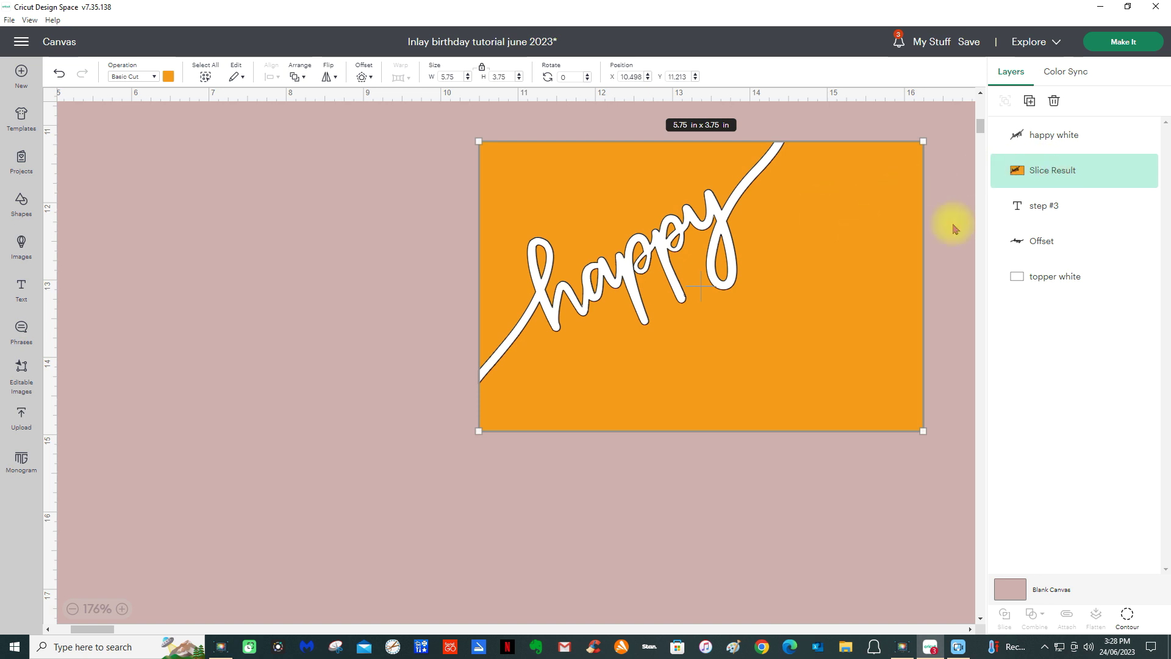
right_click(1031, 172)
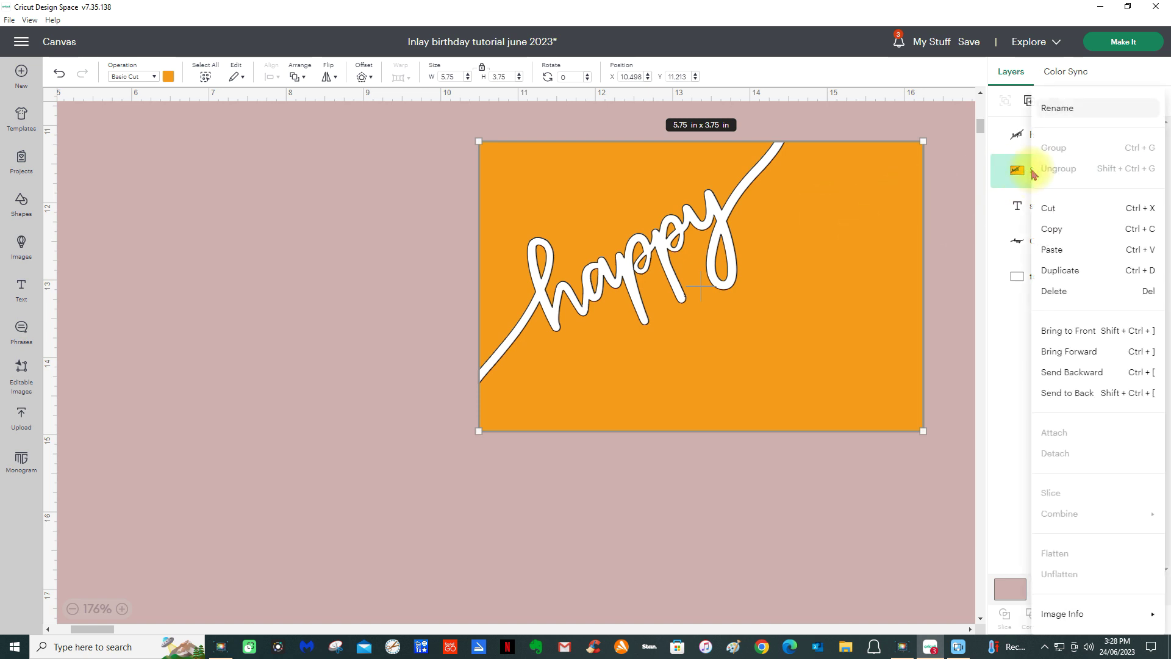
left_click(1055, 109)
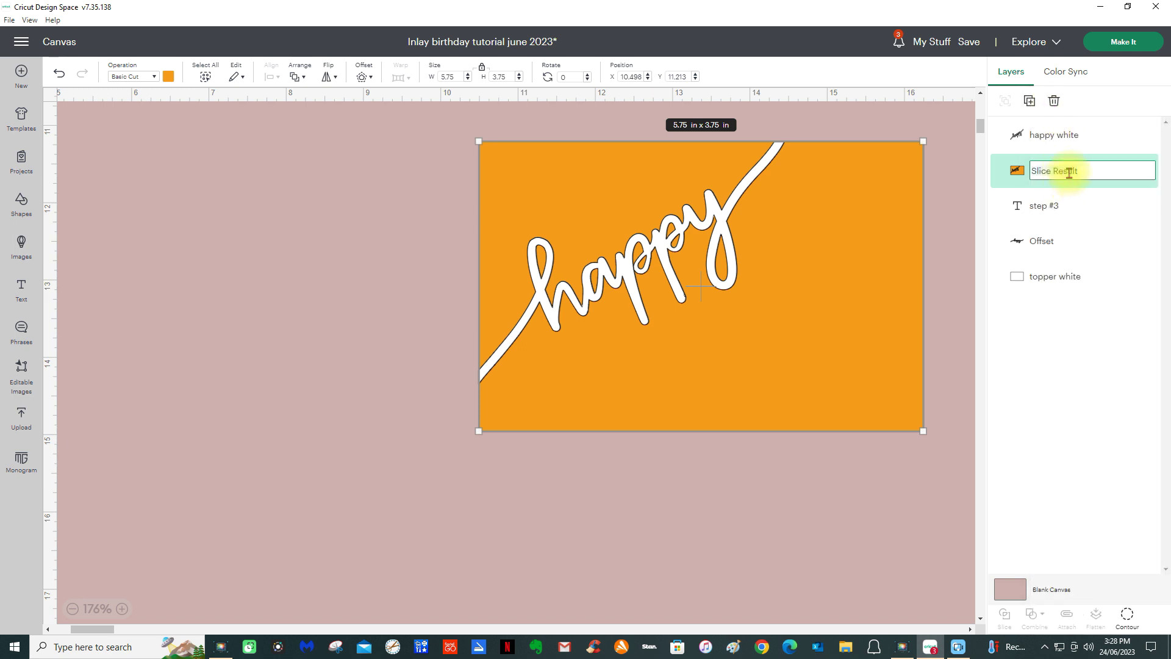
type("pa")
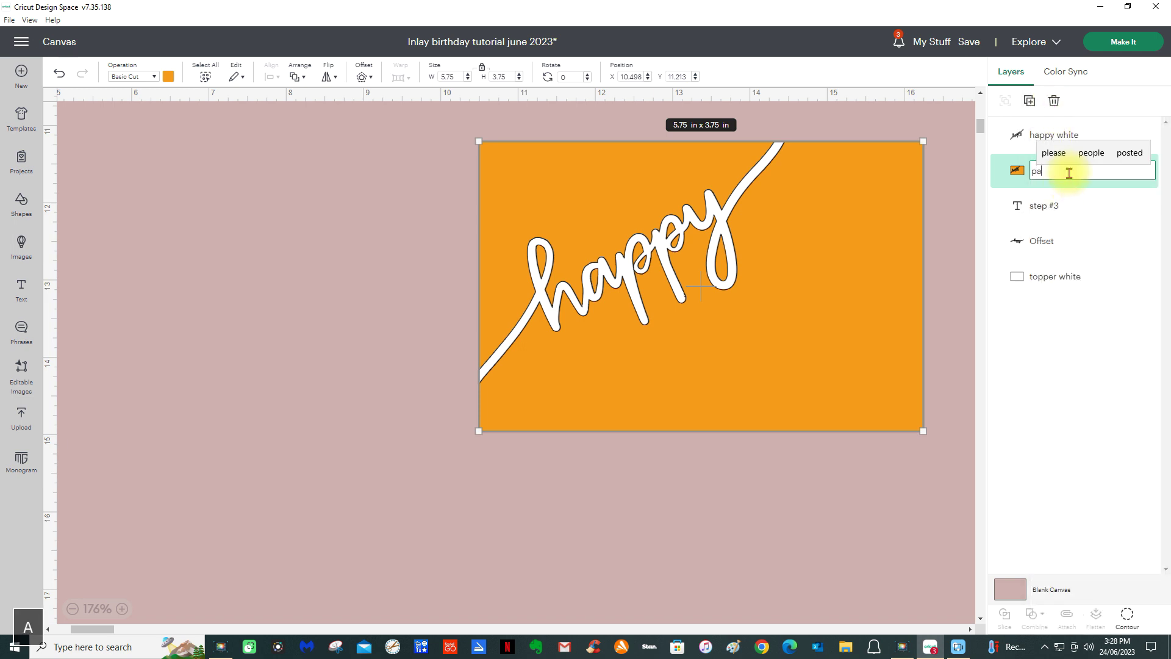
type("ttern paper")
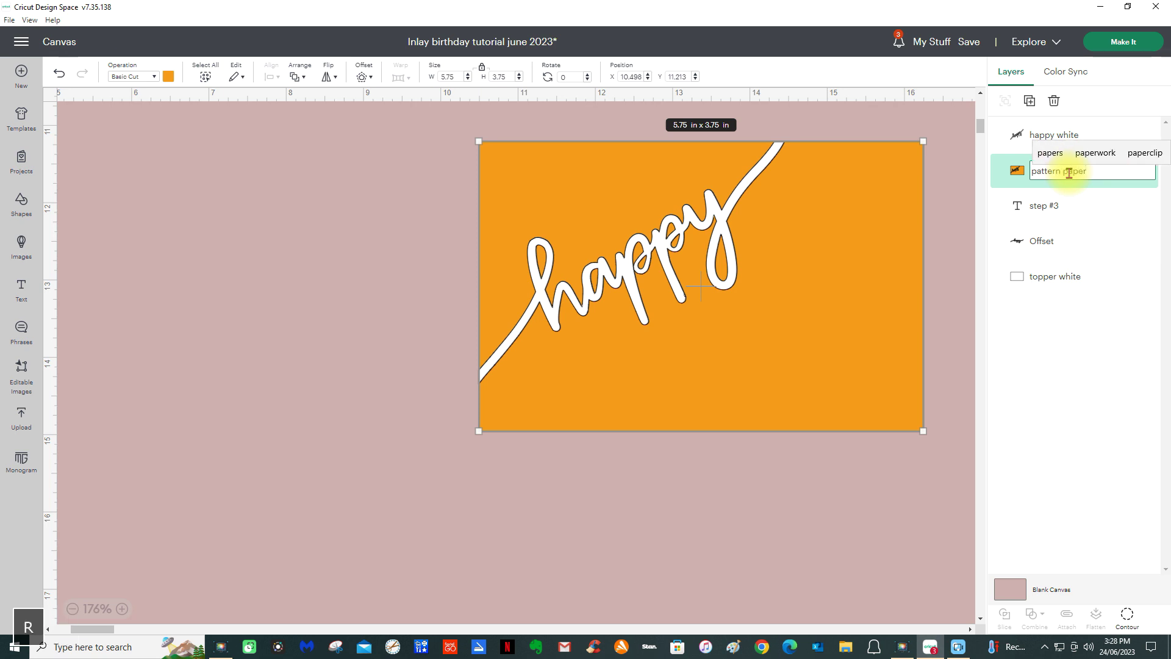
key("Return")
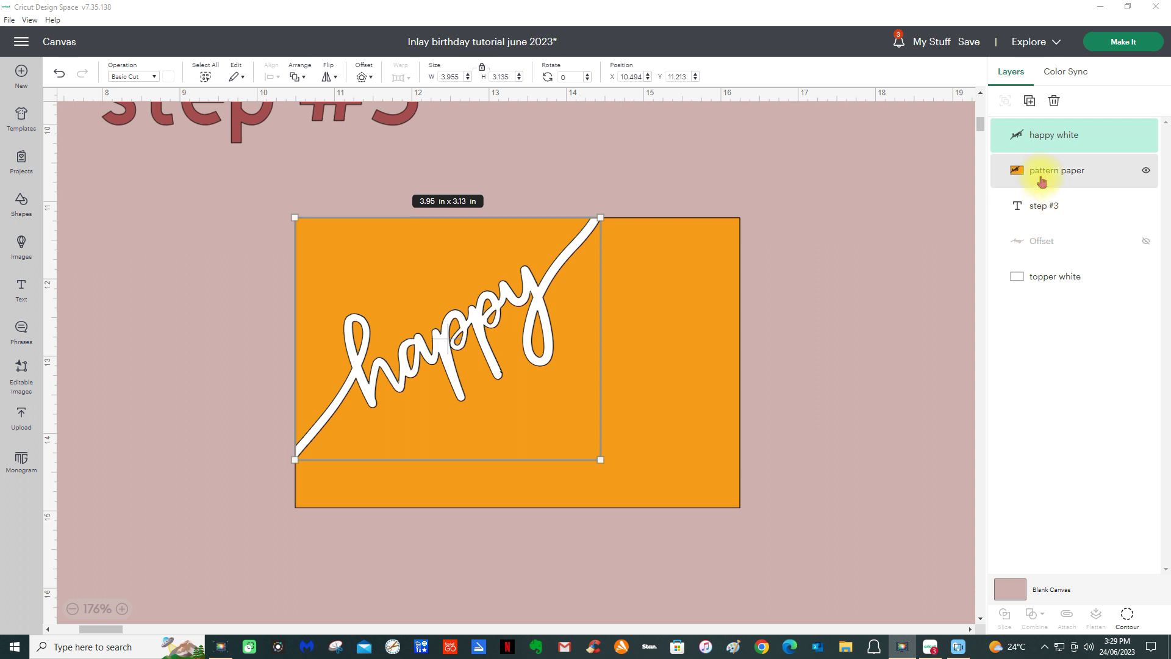
- Hide the large lower-right contour of the "pattern paper" layer, keeping only the orange piece above the "happy" word
left_click(1042, 177)
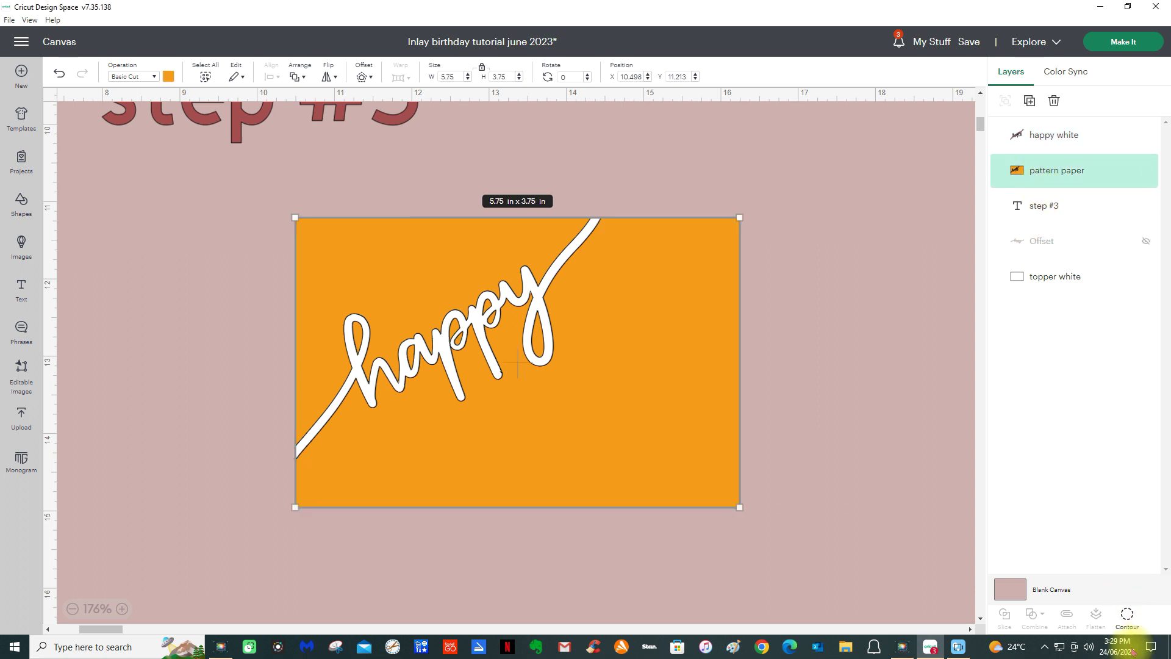
left_click(1128, 624)
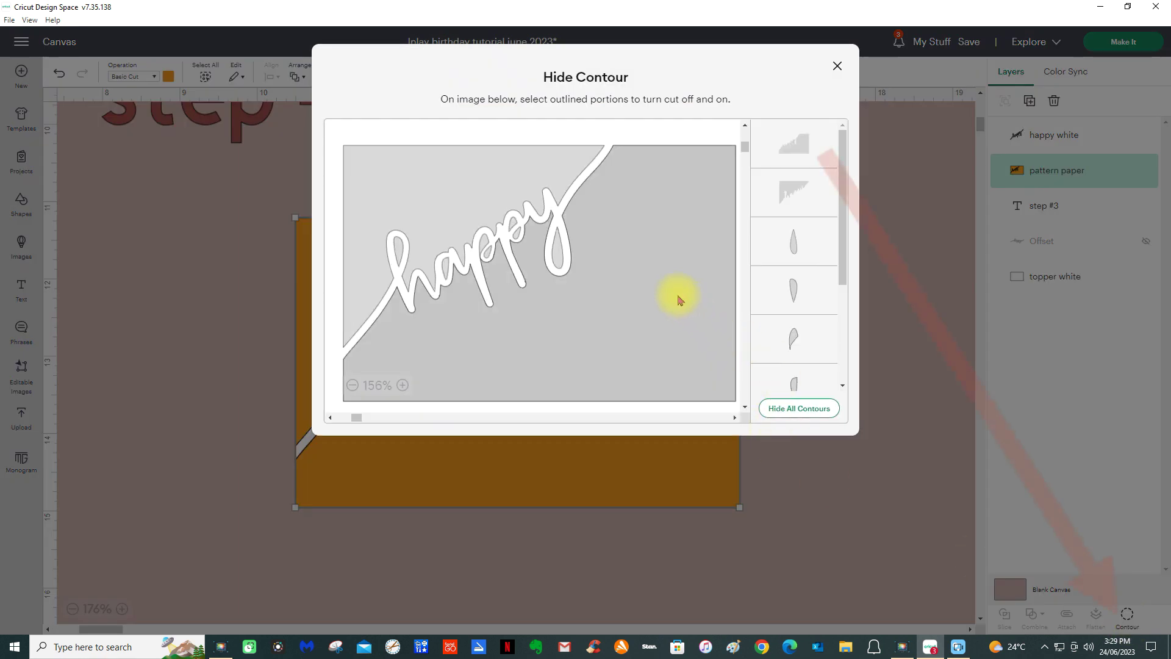
left_click(794, 156)
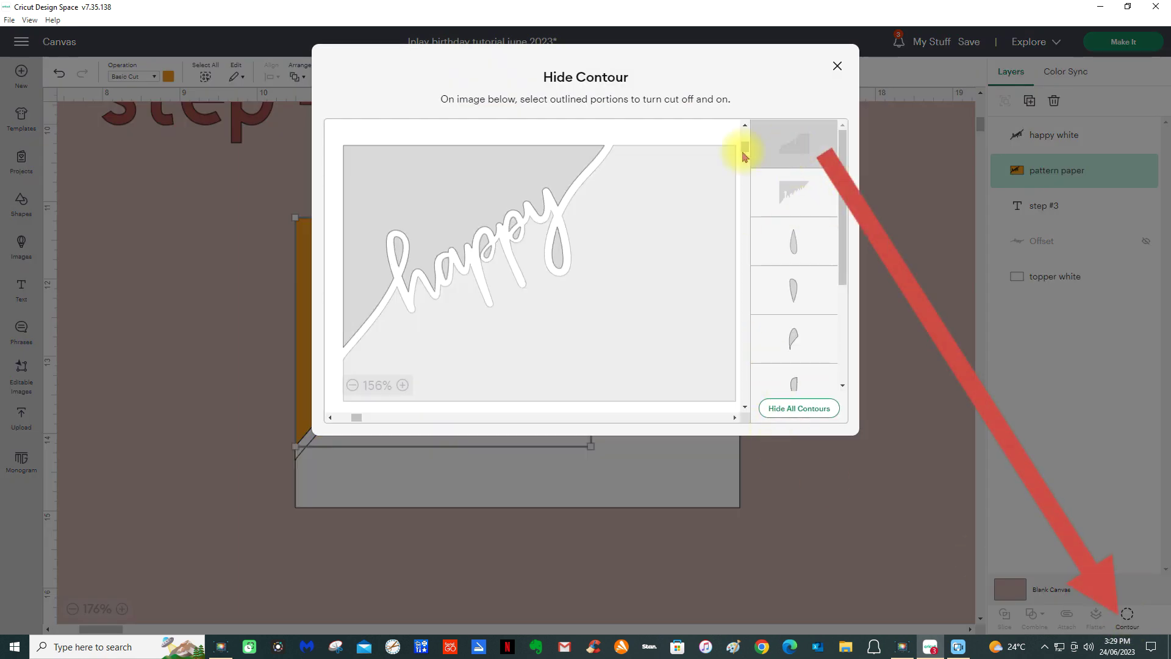
left_click(642, 349)
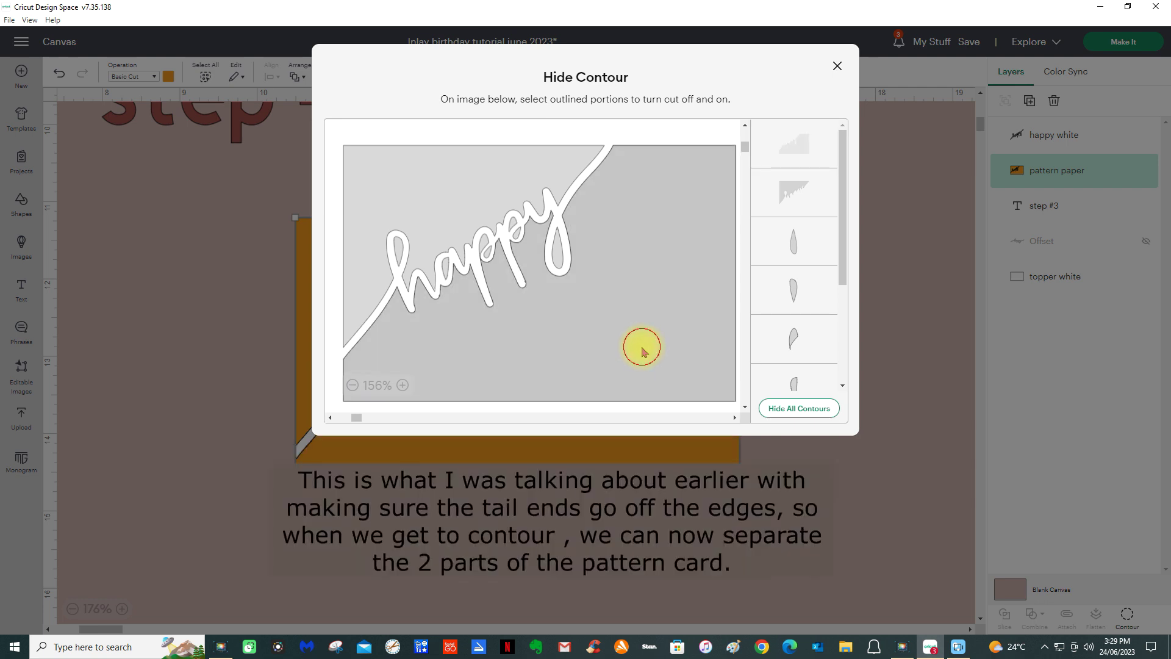
left_click(643, 351)
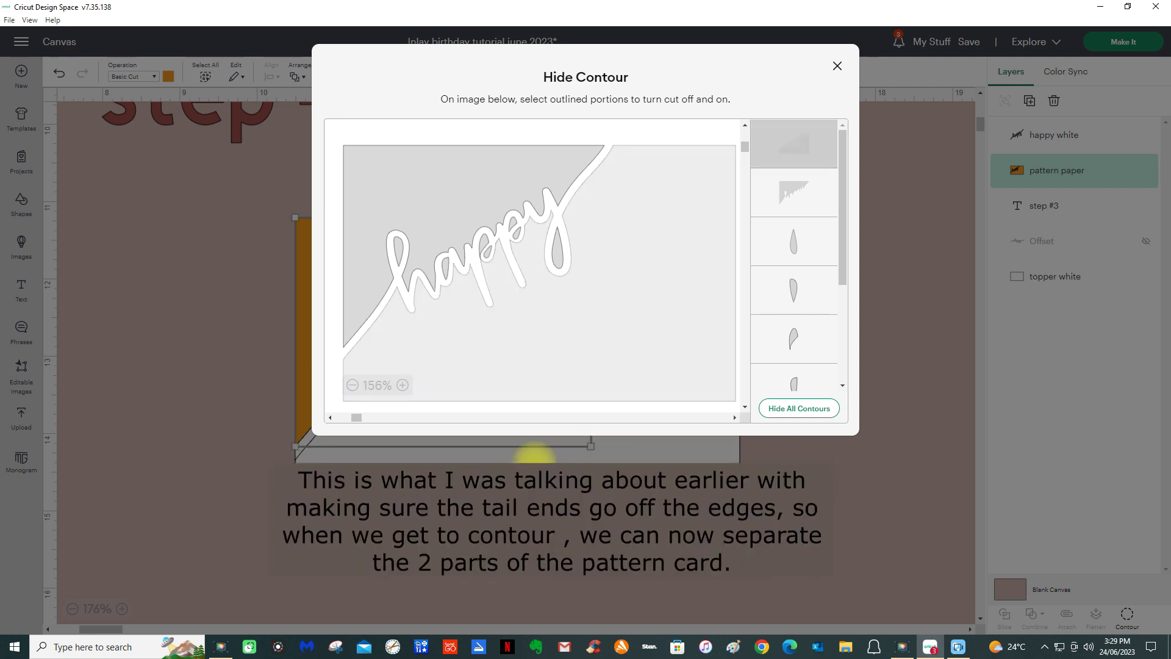
left_click(427, 272)
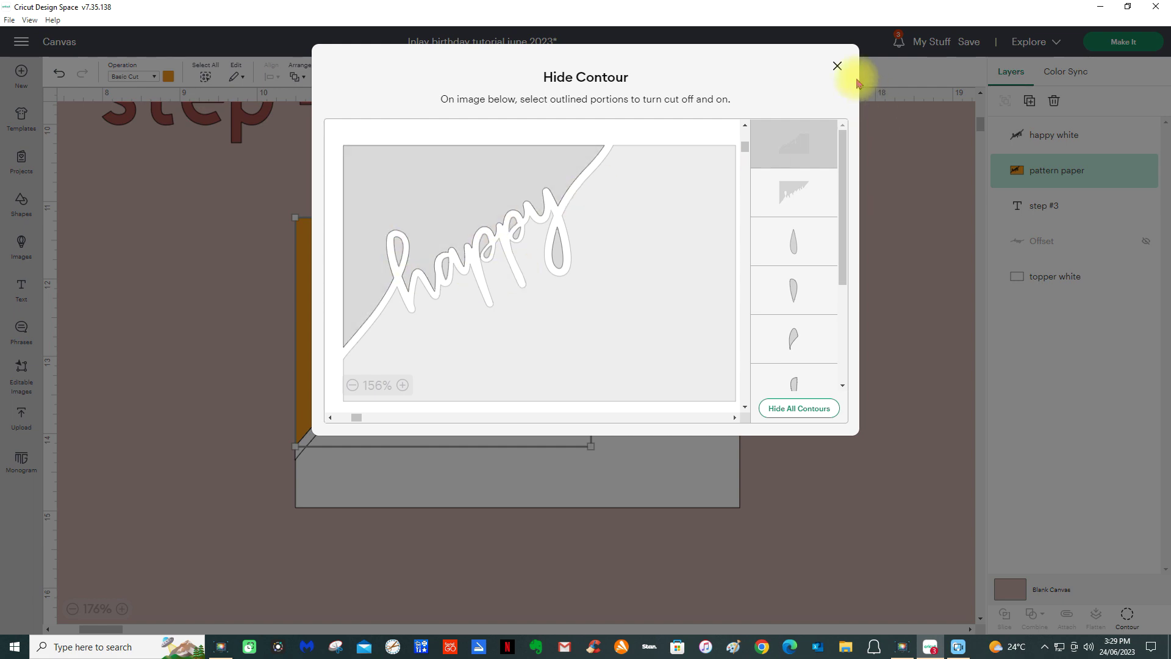
left_click(838, 66)
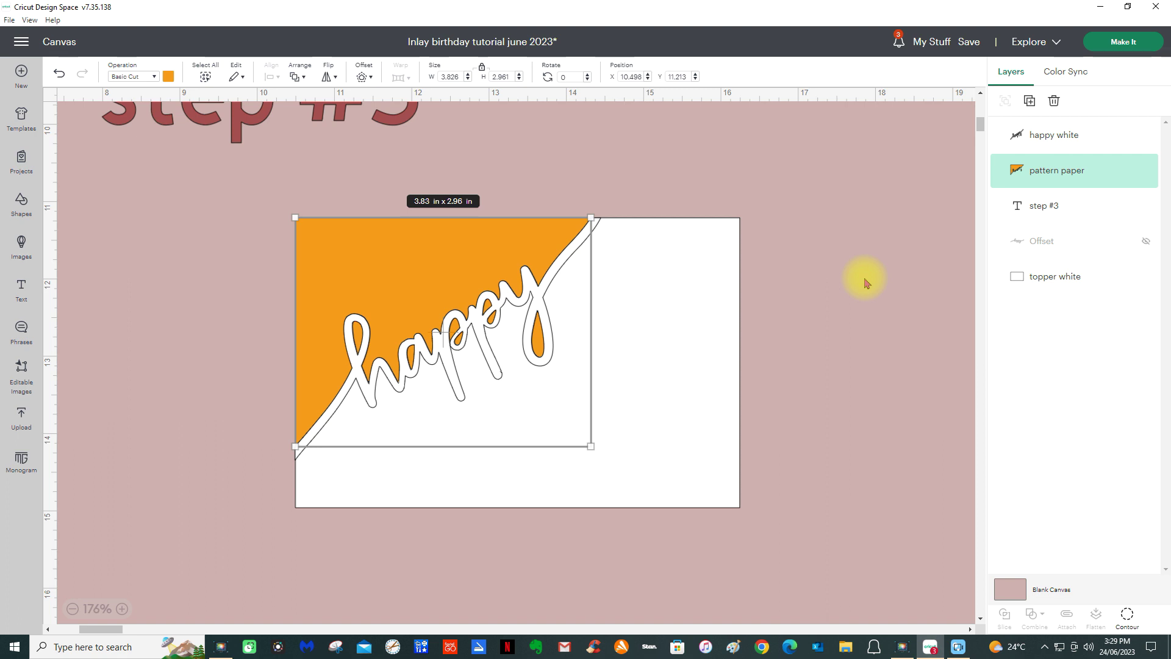
left_click(537, 241)
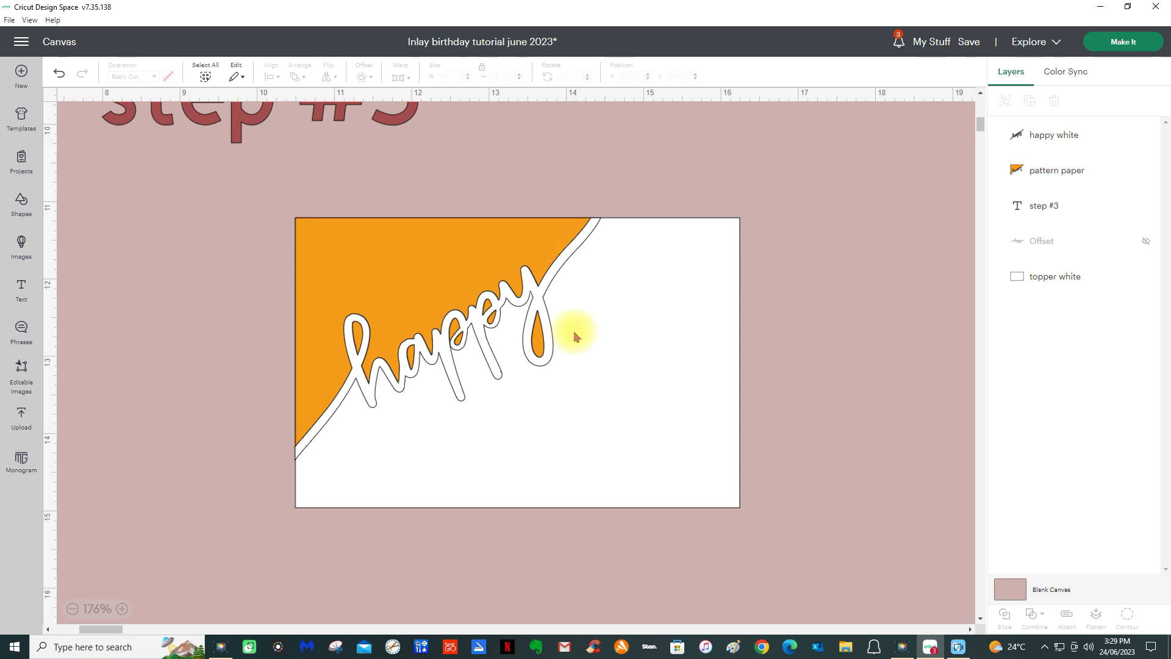
- Try moving the white "happy" word and the orange pattern piece away from the topper, and undo both moves
left_click_drag(471, 258, 178, 240)
left_click_drag(405, 274, 860, 245)
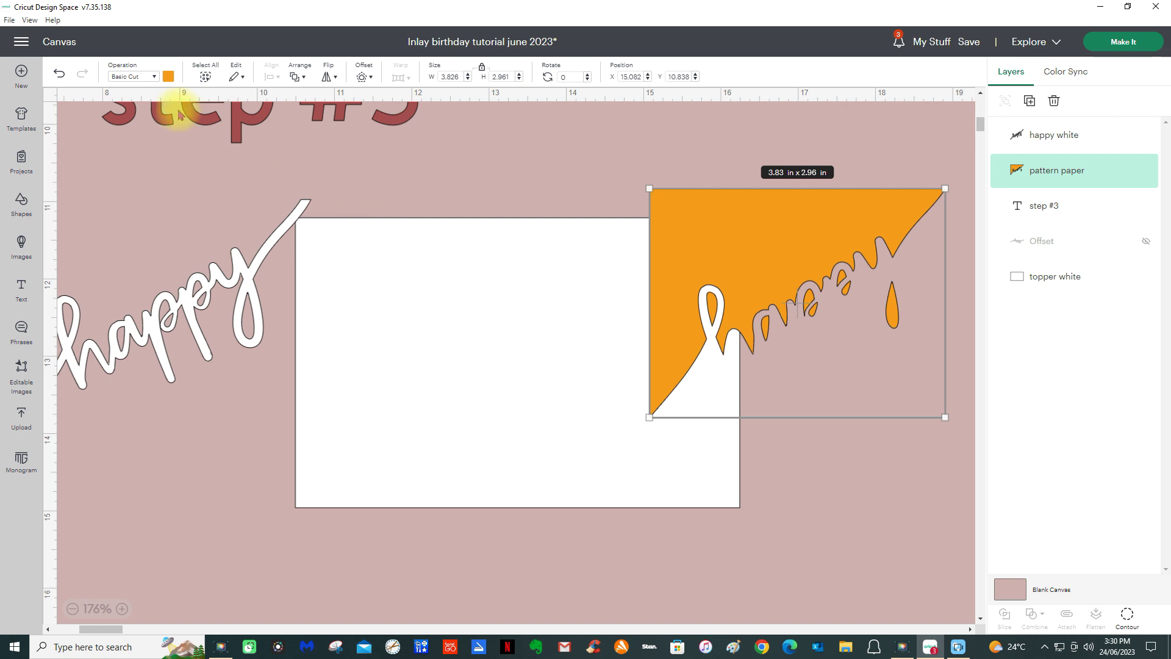
left_click(61, 75)
left_click(60, 76)
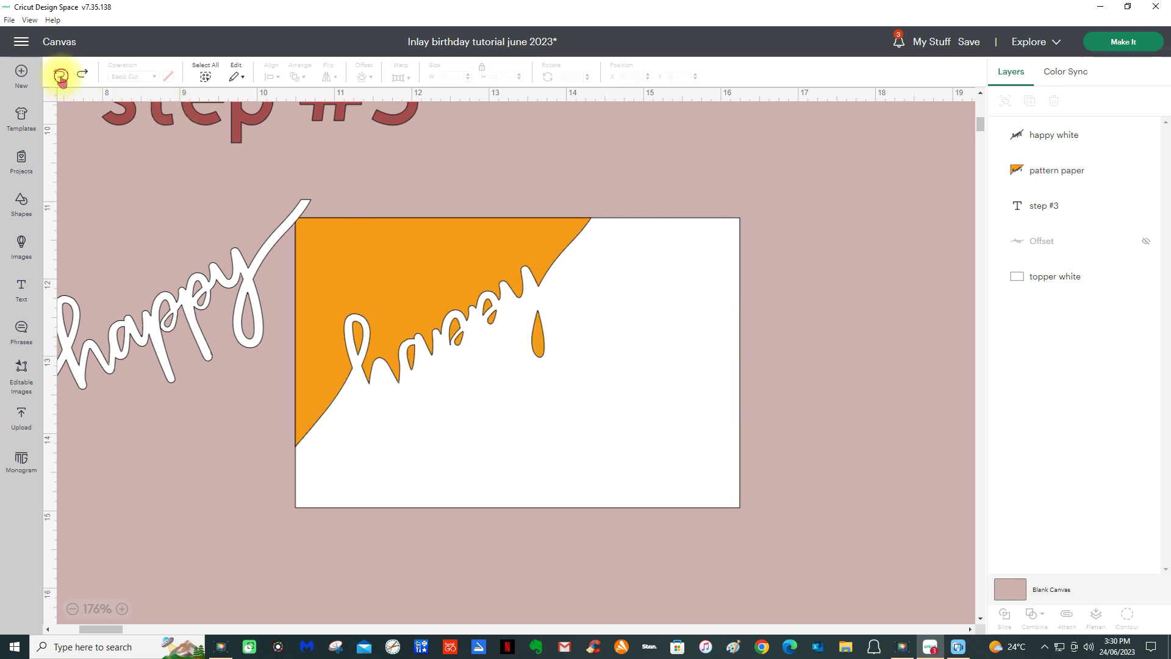
left_click(60, 75)
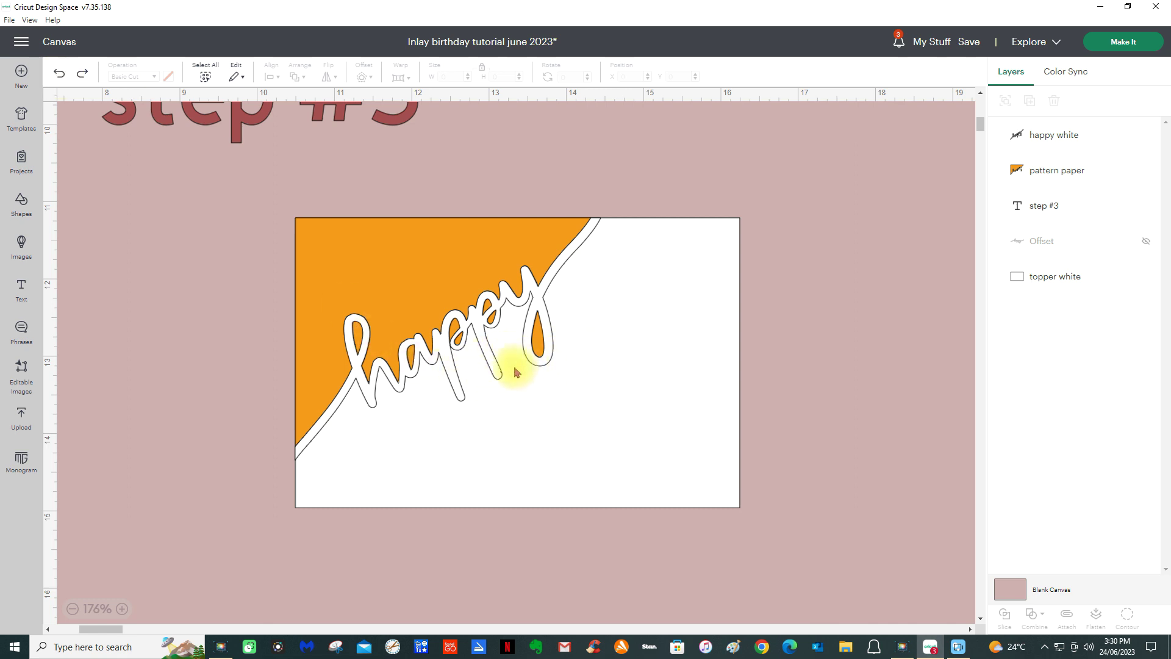
- Group the "happy white", "pattern paper" and "topper white" layers into one card design
left_click_drag(240, 183, 806, 544)
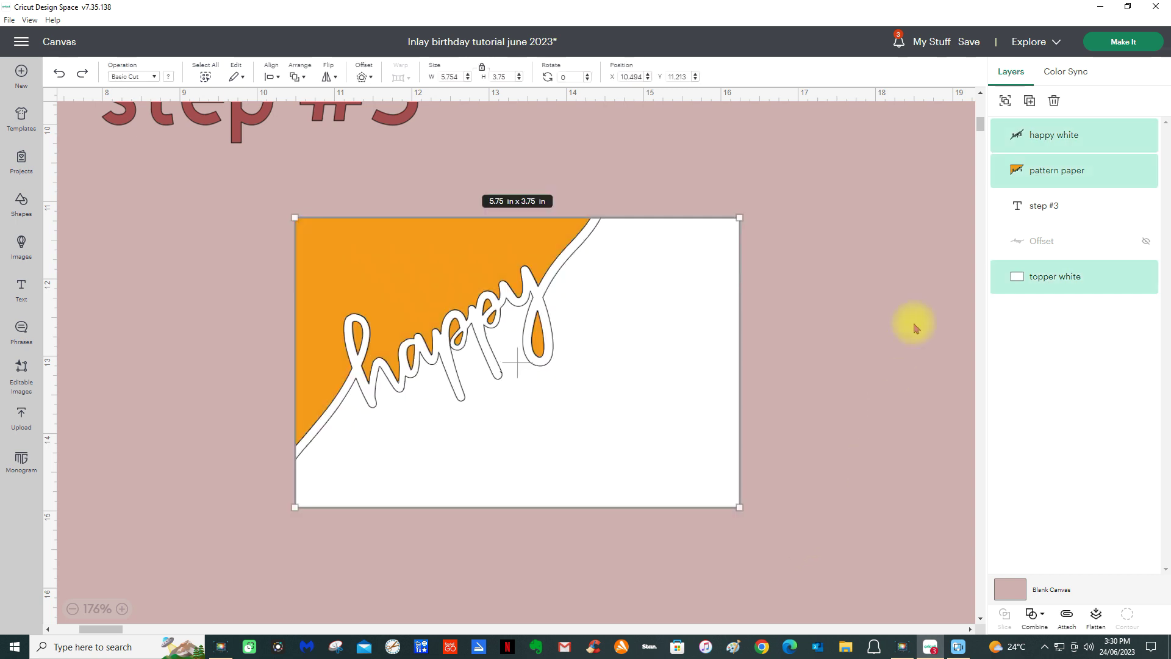
left_click(1005, 101)
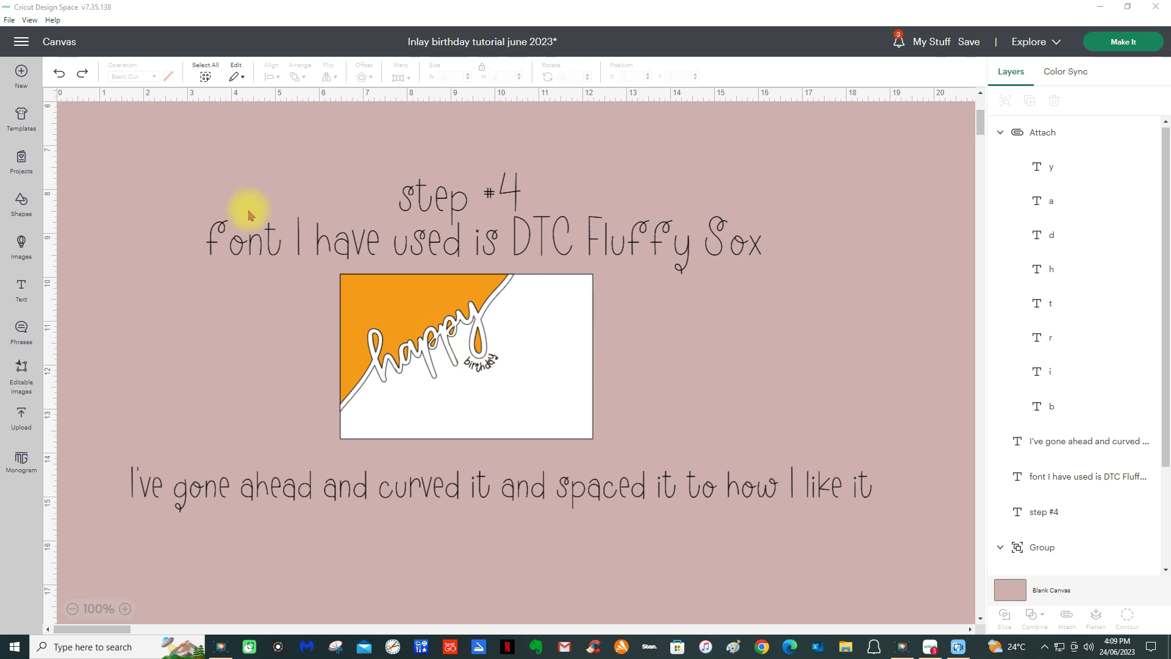
- Select the attached "birthday" lettering, add a new text box beside the card, and delete that text box
left_click(485, 364)
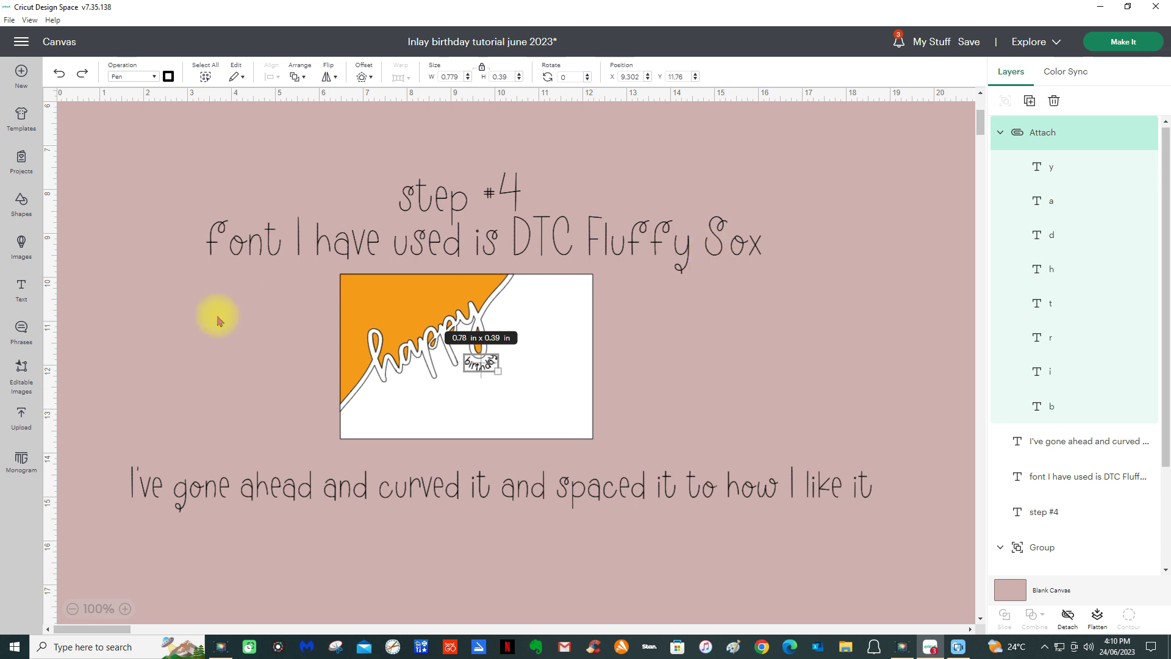
left_click(20, 289)
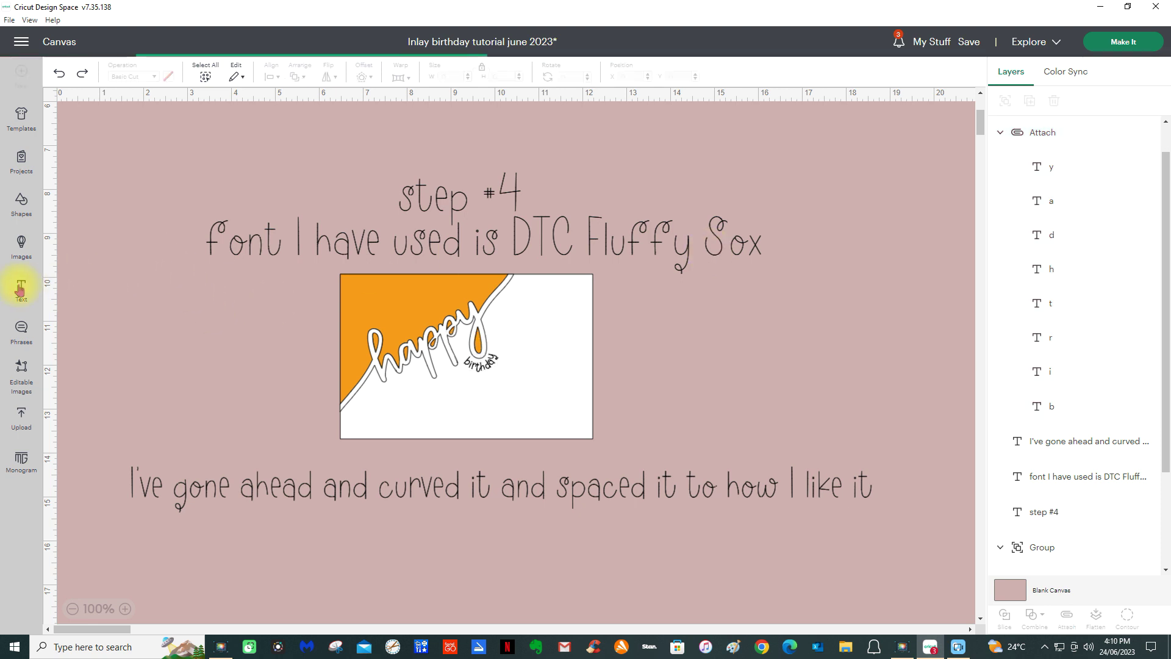
left_click(152, 319)
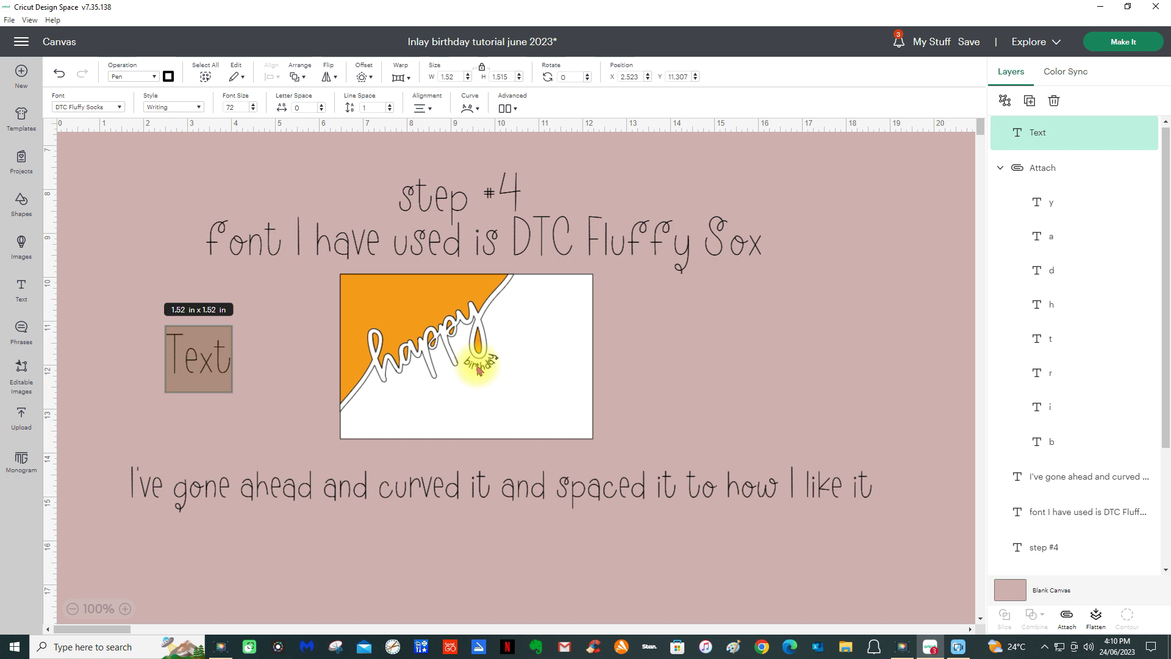
key("BackSpace")
- Ungroup the card design into separate "happy white", "pattern paper" and "topper white" layers
left_click(419, 351)
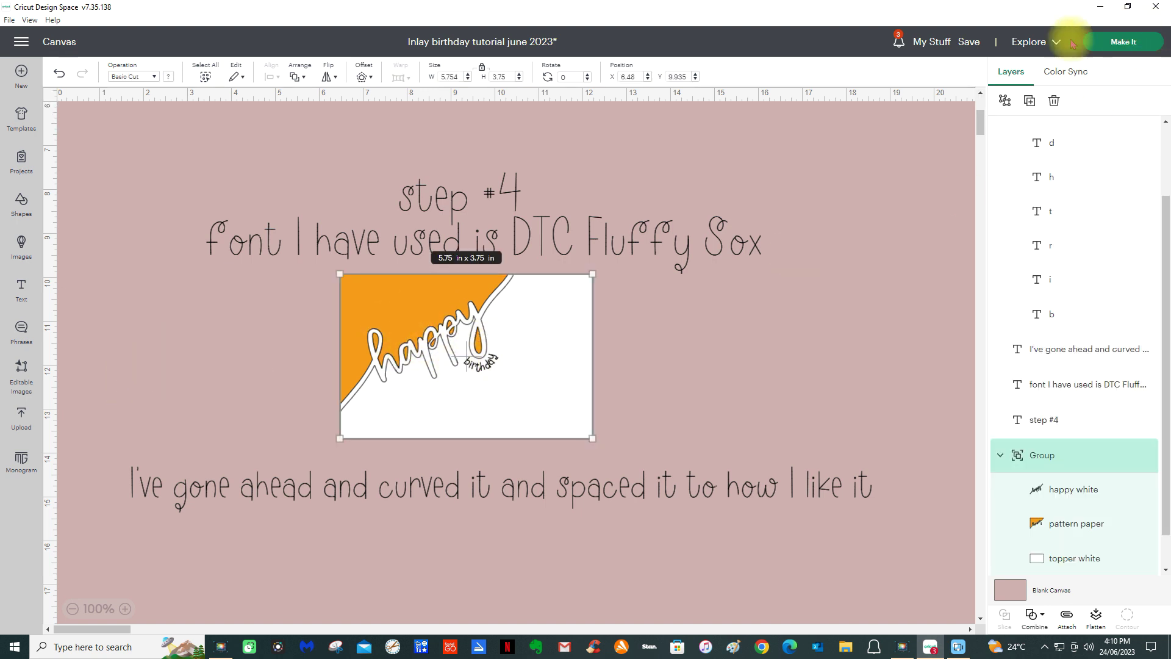
left_click(1005, 102)
left_click(59, 74)
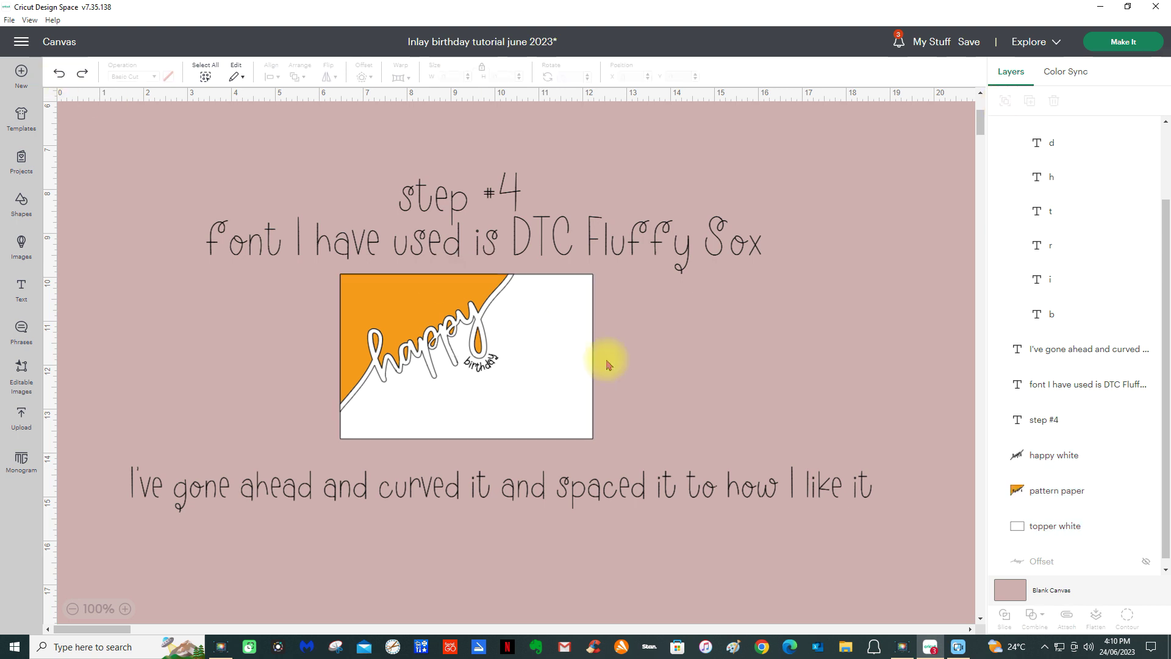
- Attach the "birthday" pen lettering to the "topper white" rectangle
scroll(1051, 278, "up", 2)
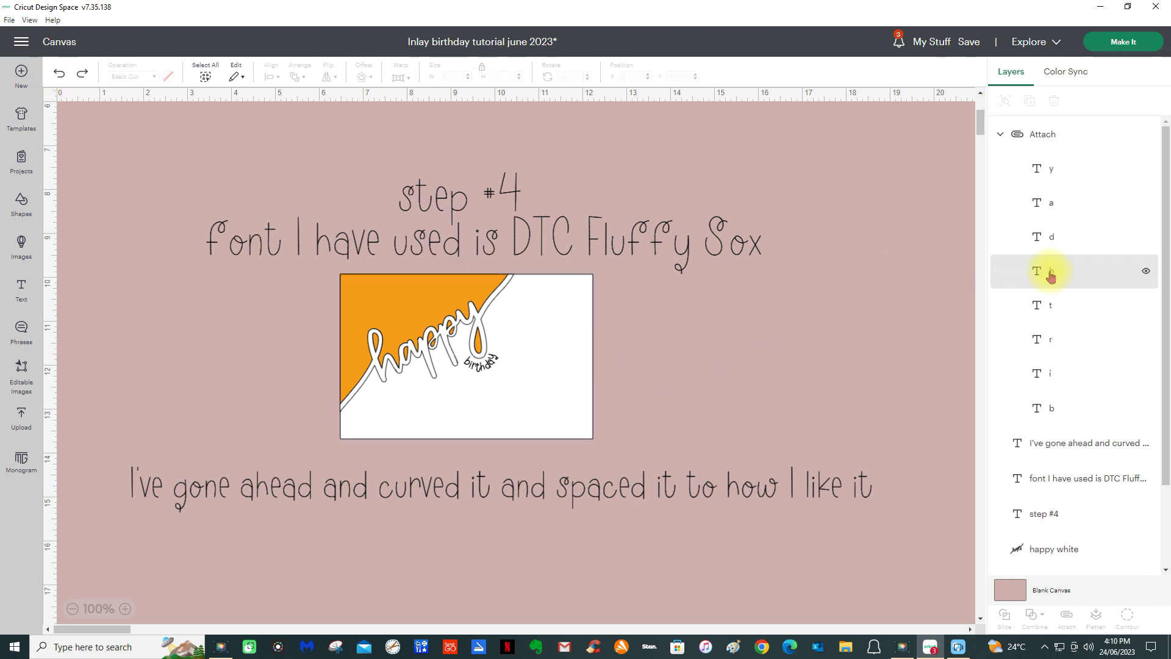
scroll(1049, 136, "up", 1)
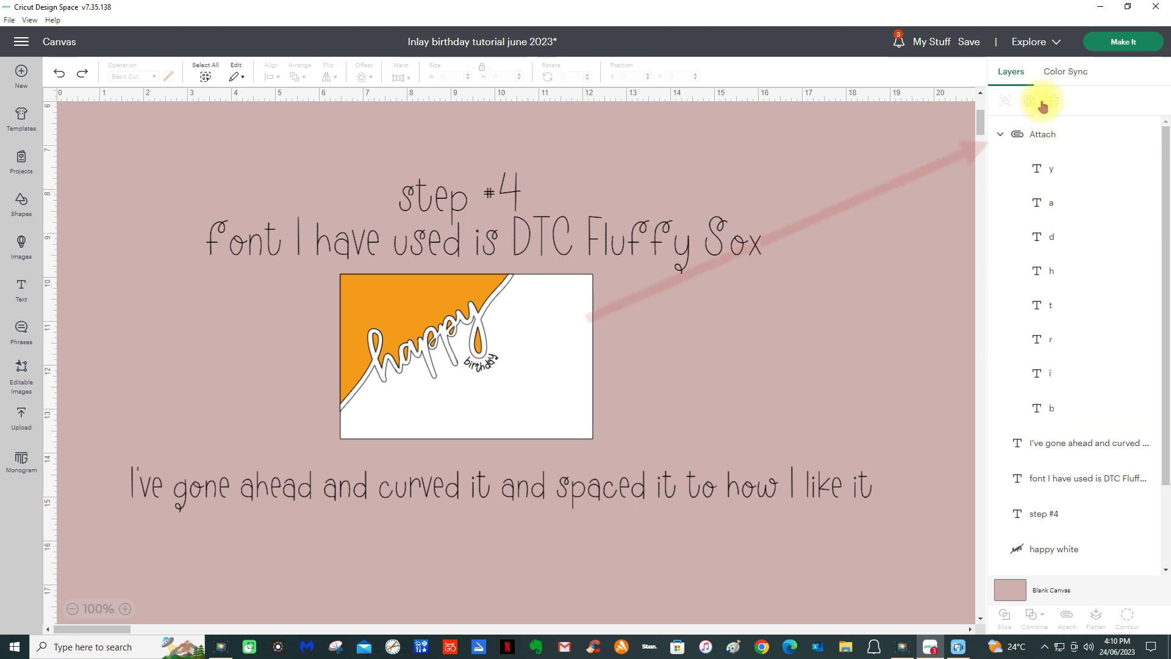
left_click(1042, 139)
scroll(1090, 368, "down", 3)
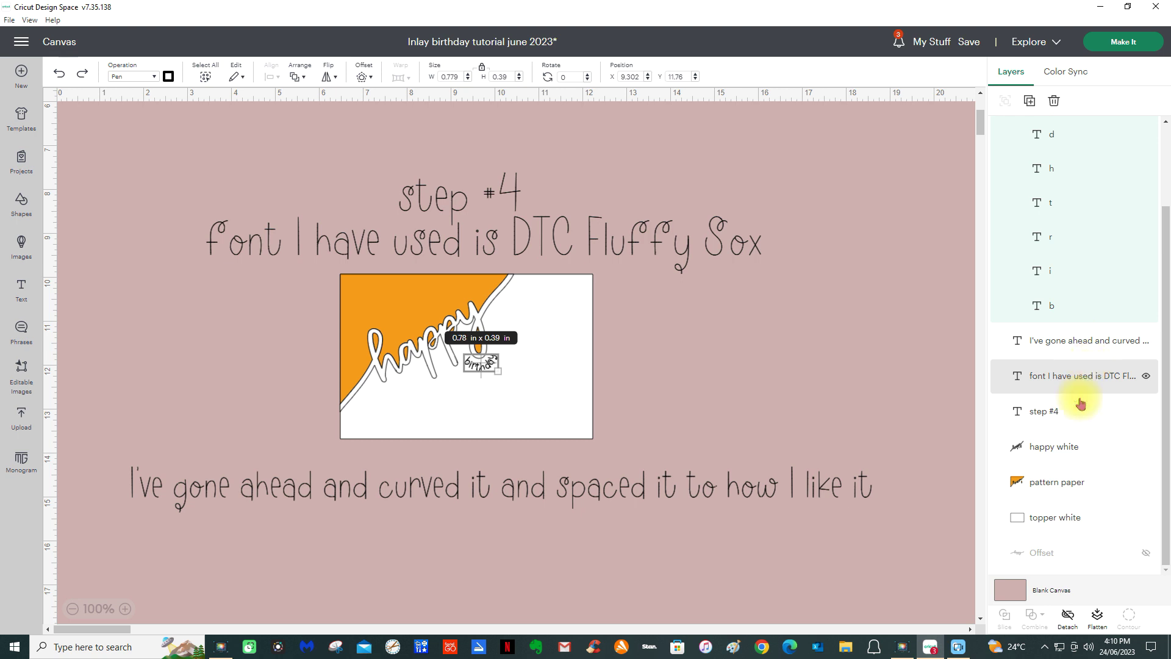
left_click(1035, 525, "shift")
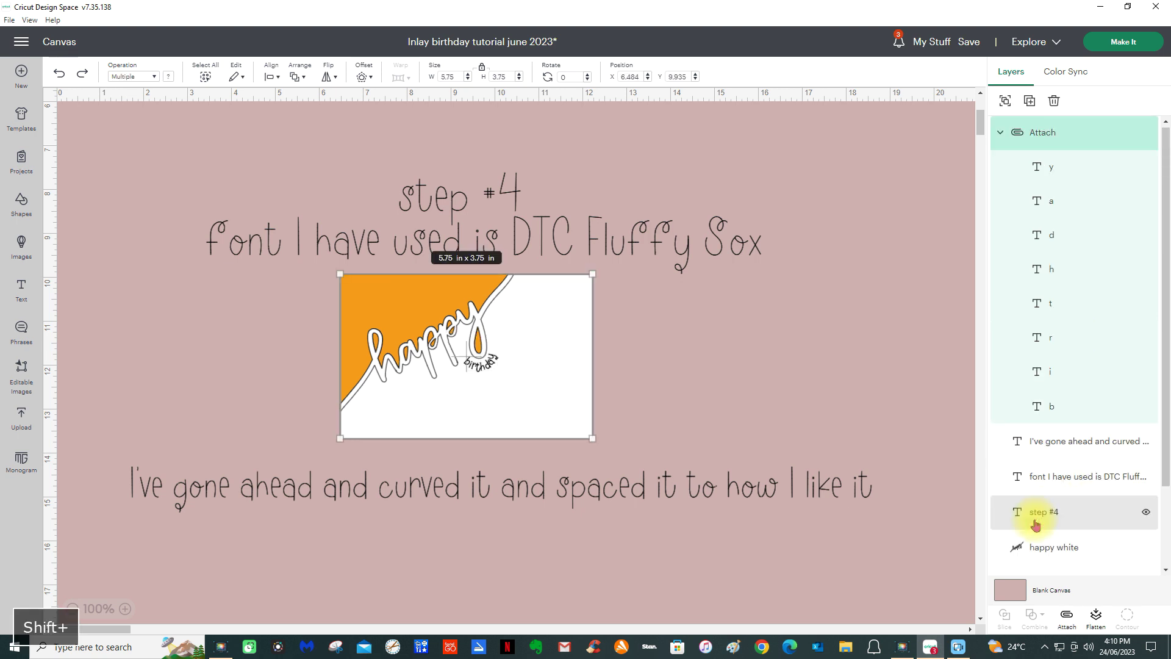
left_click(1061, 617)
- Move the attached topper aside to X 10.04, Y 9.685 in and check the operation types of its lettering and rectangle
left_click_drag(491, 372, 630, 347)
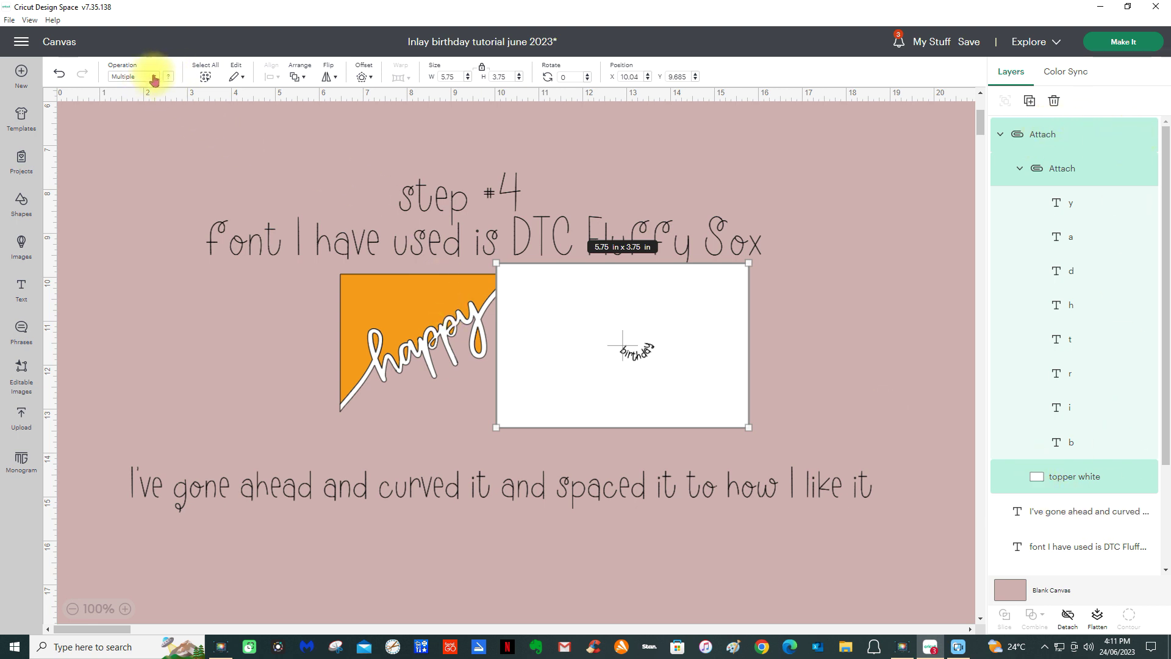
left_click(832, 363)
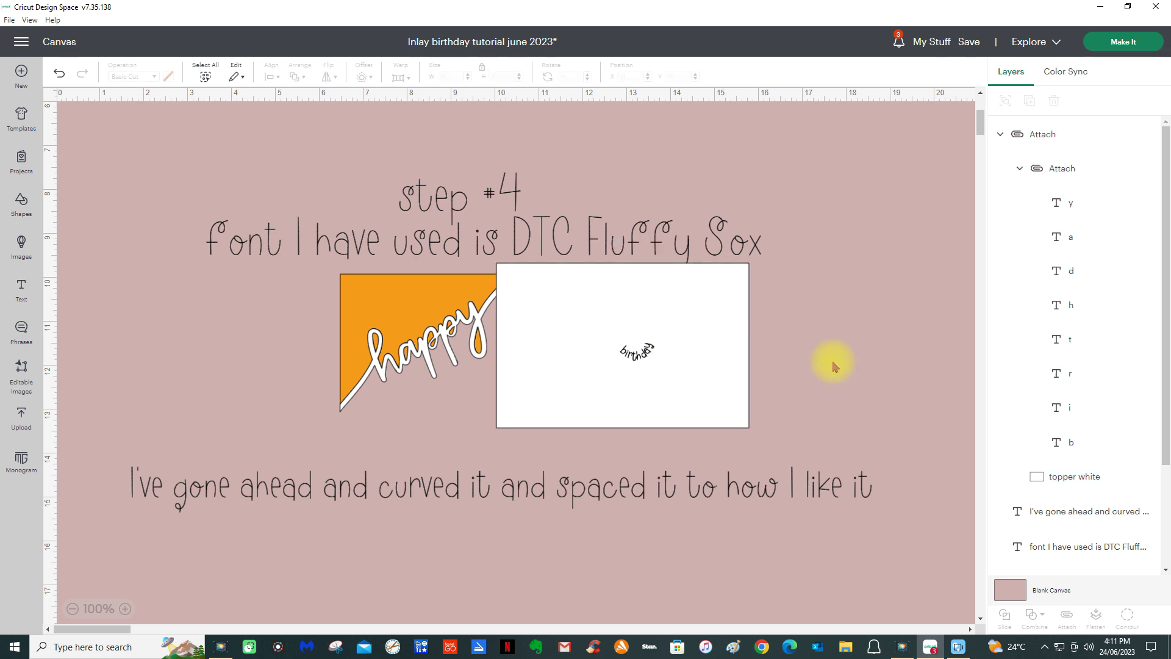
left_click(1054, 174)
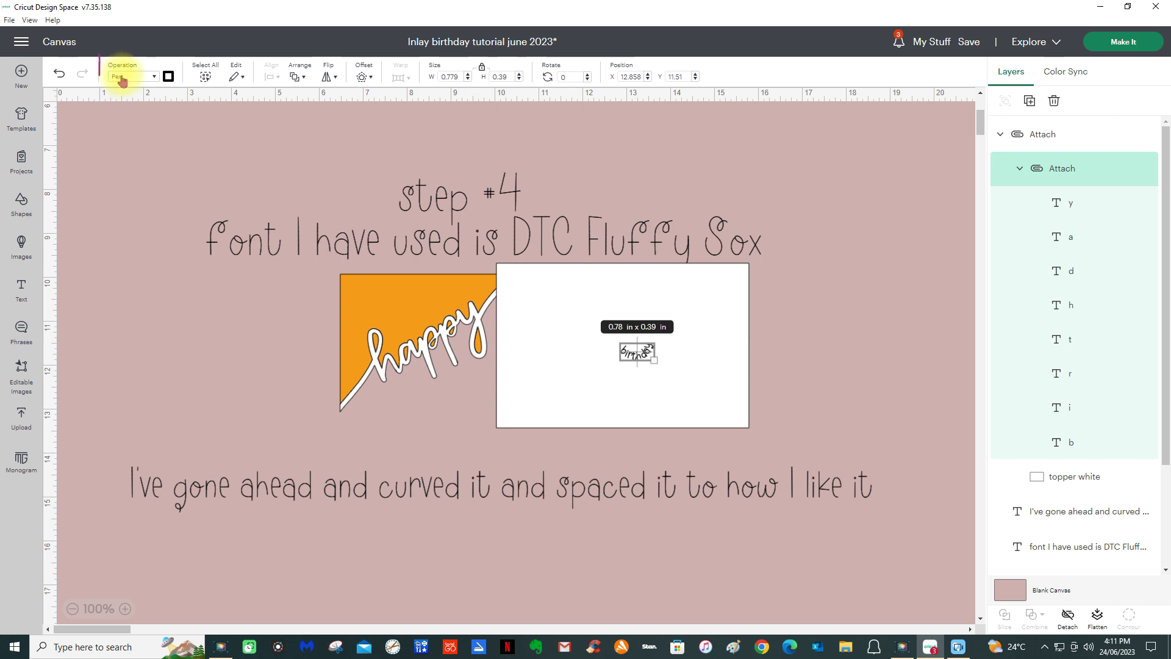
left_click(1061, 479)
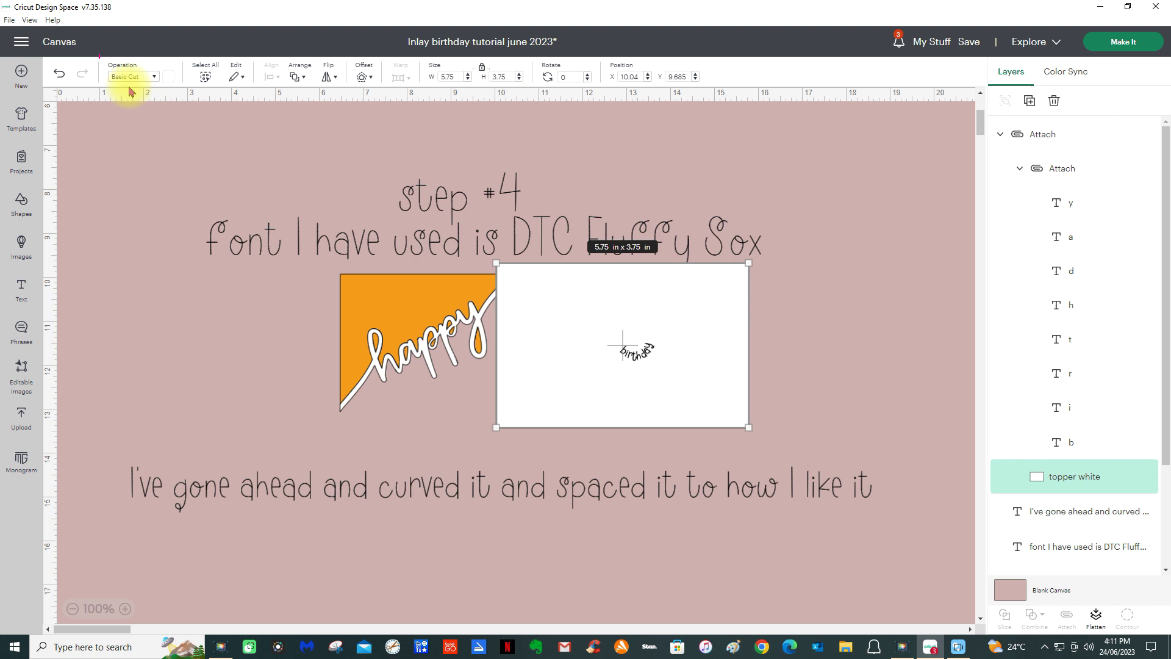
- Try shifting the white rectangle away from its "birthday" lettering, and undo this and the earlier topper move
mouse_move(702, 372)
left_mouse_down()
mouse_move(811, 373)
mouse_move(682, 376)
left_mouse_up()
left_click(653, 366)
left_click(60, 74)
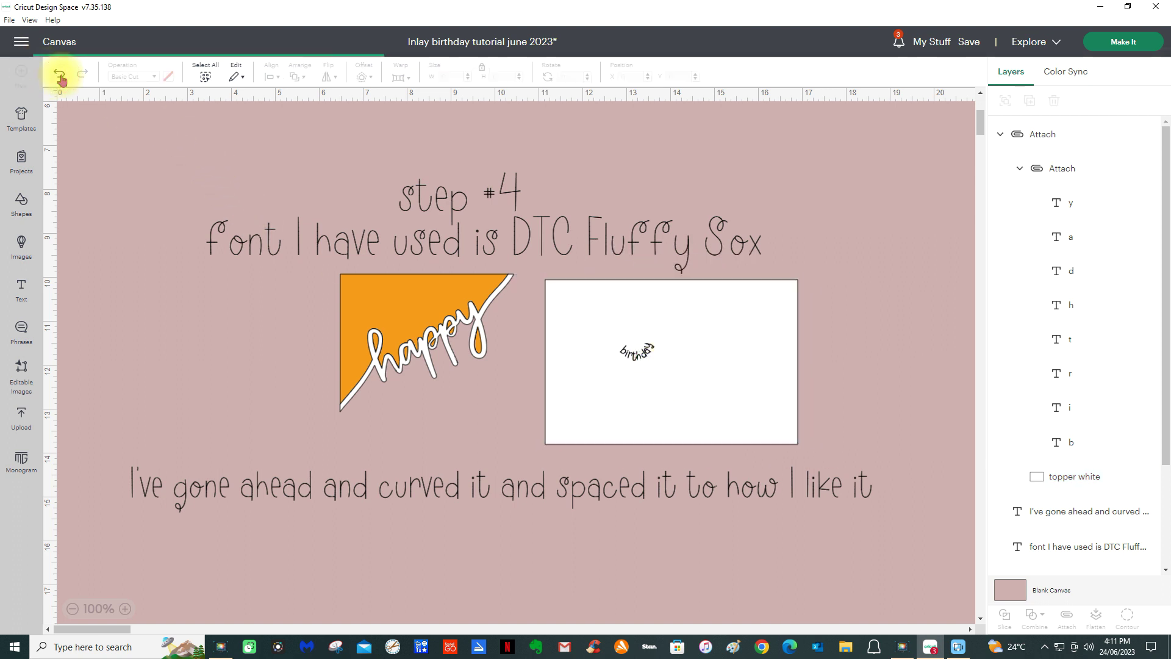
left_click(60, 74)
left_click(60, 74)
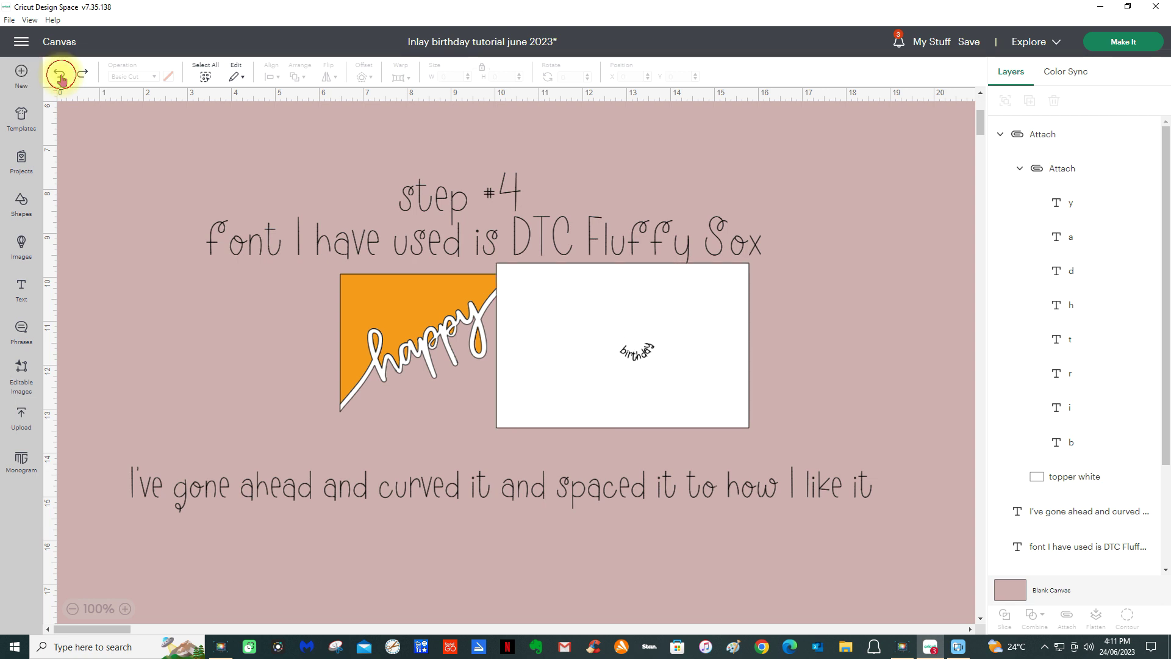
left_click(60, 74)
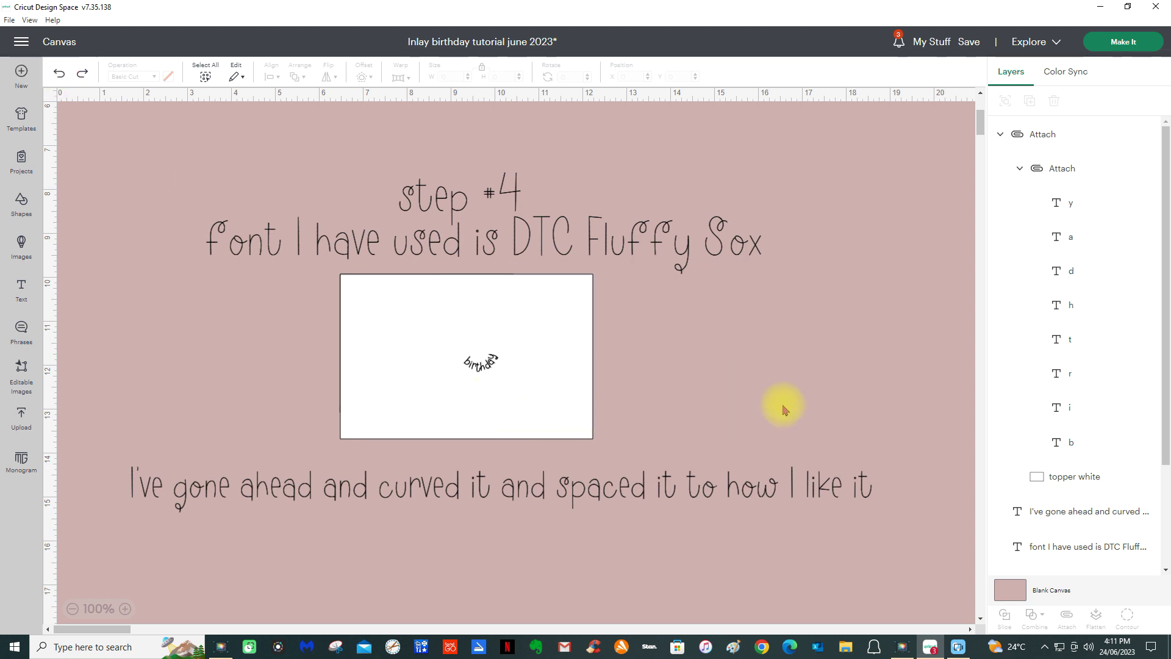
- Spread the card pieces apart by moving the attached white topper and the orange pattern piece aside
left_click_drag(496, 348, 694, 339)
left_click_drag(418, 308, 871, 286)
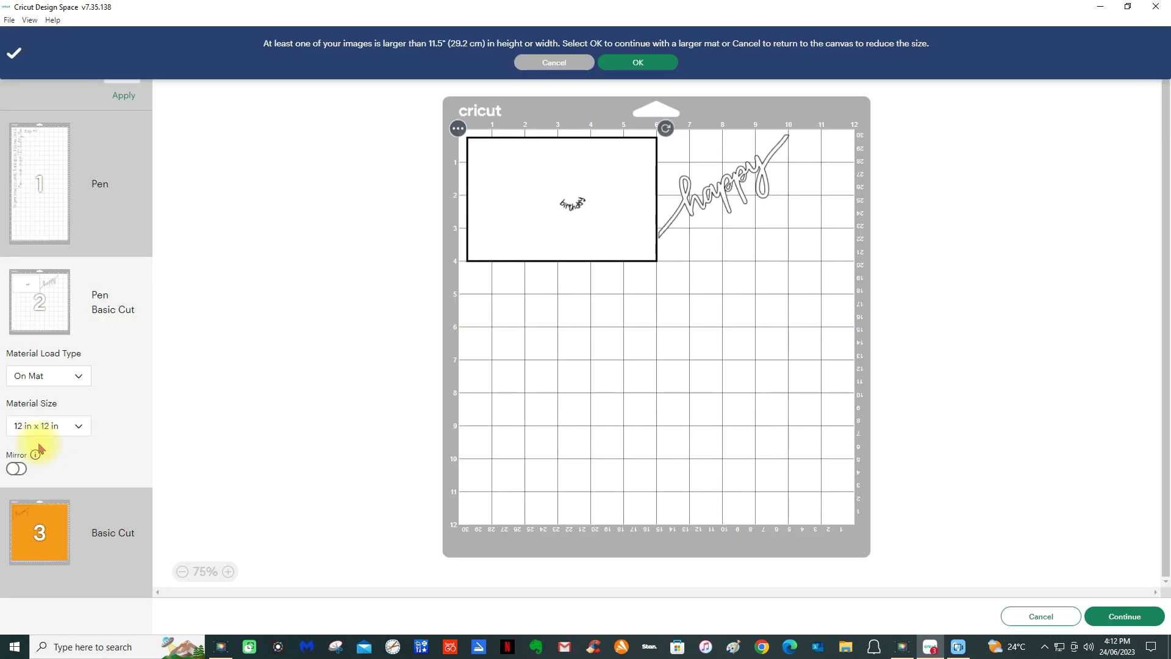
- On mat 2, rotate the "happy" word until it runs horizontally and place it just below the topper, about 5 in down
left_click_drag(724, 191, 734, 237)
left_click_drag(809, 175, 737, 178)
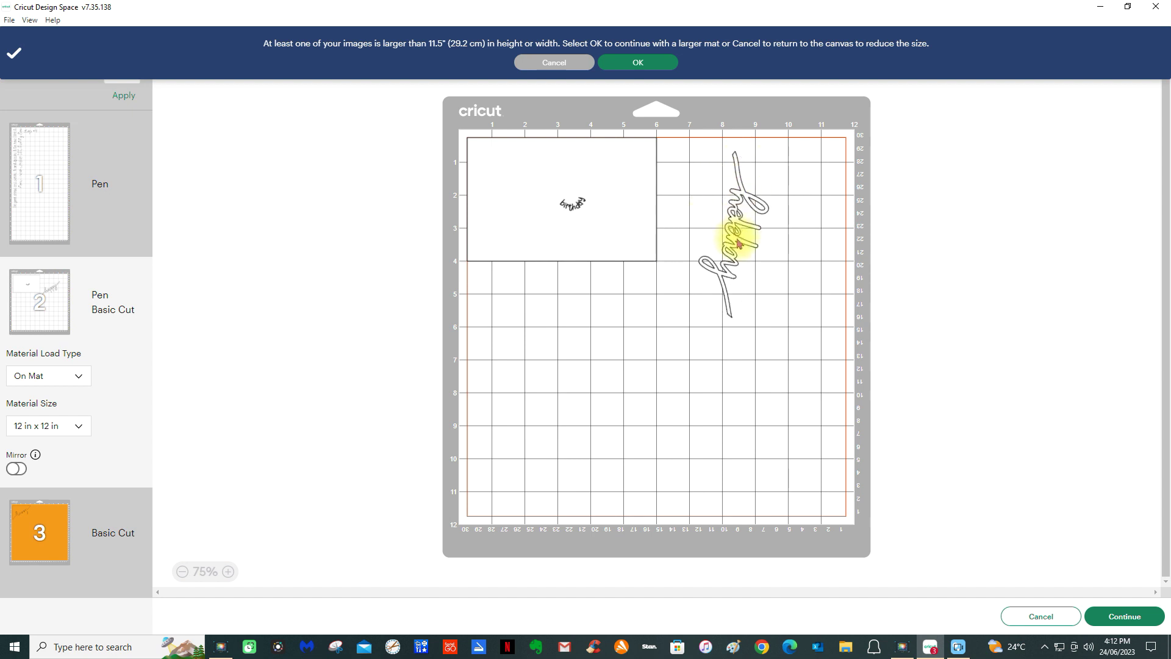
left_click_drag(737, 236, 635, 371)
left_click_drag(630, 272, 725, 358)
left_click(643, 368)
left_click_drag(643, 368, 571, 286)
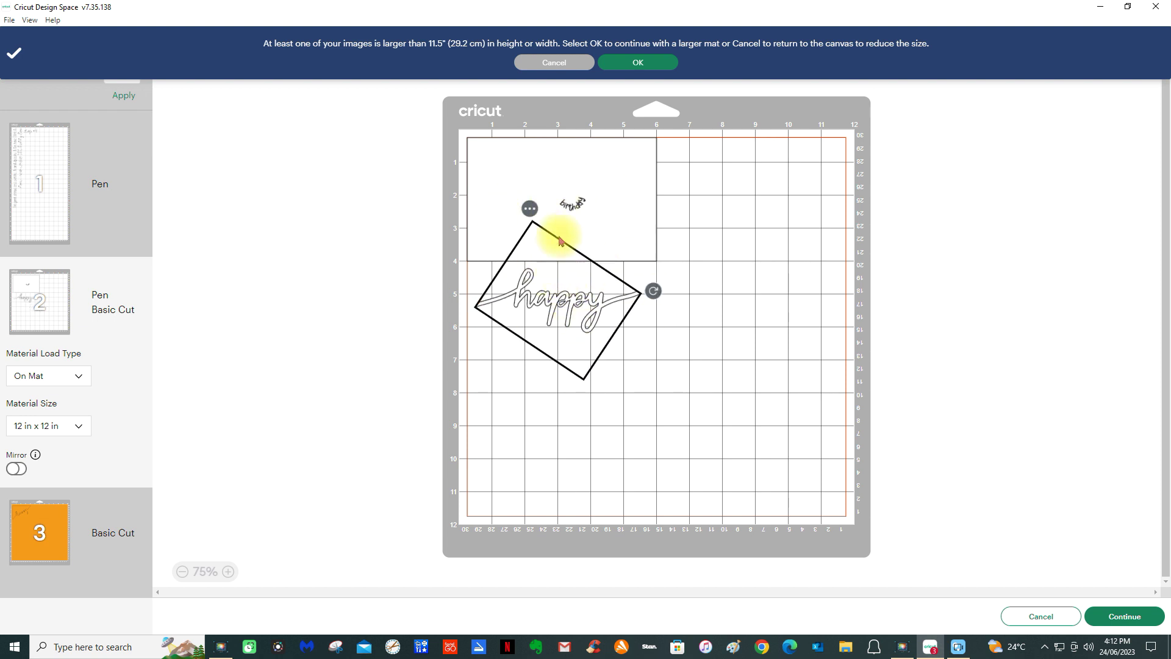